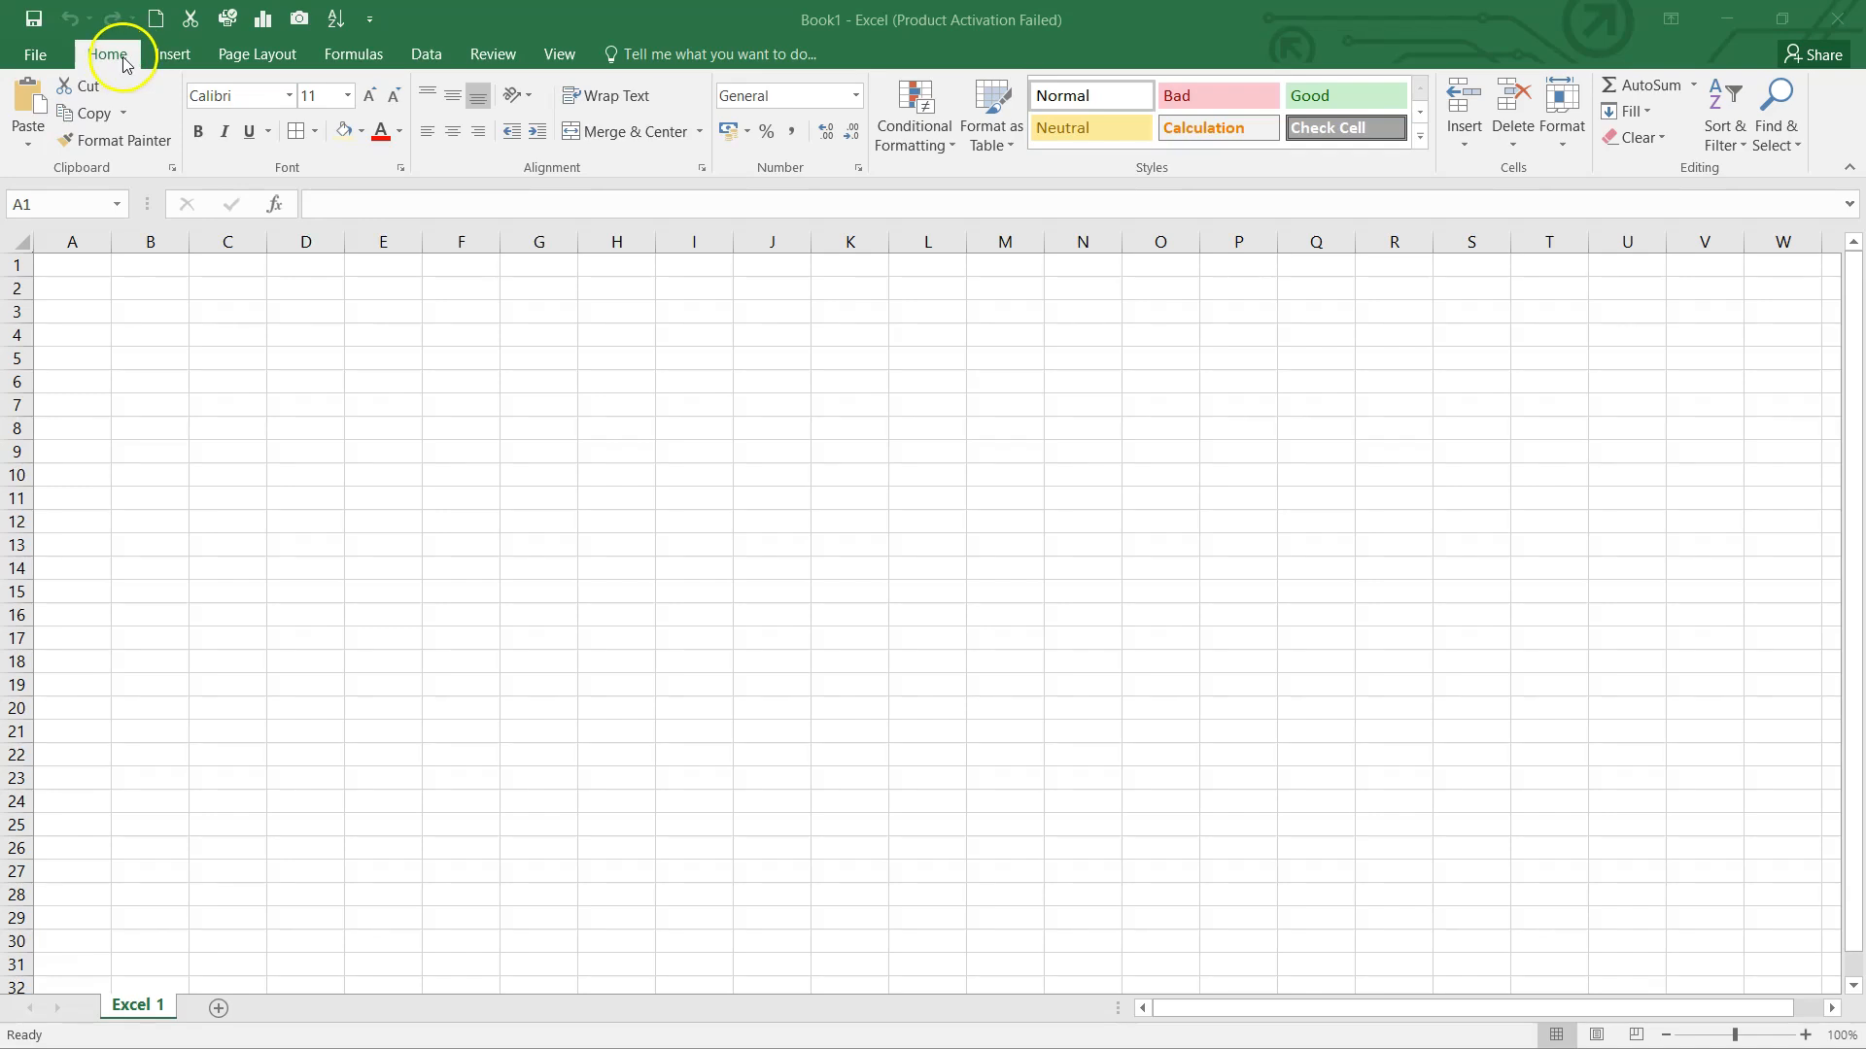
Examine the command groups on the Home, Insert, Page Layout, Formulas, Data, Review and View ribbon tabs.
{"action": "left_click", "coordinate": [177, 55]}
{"action": "left_click", "coordinate": [276, 54]}
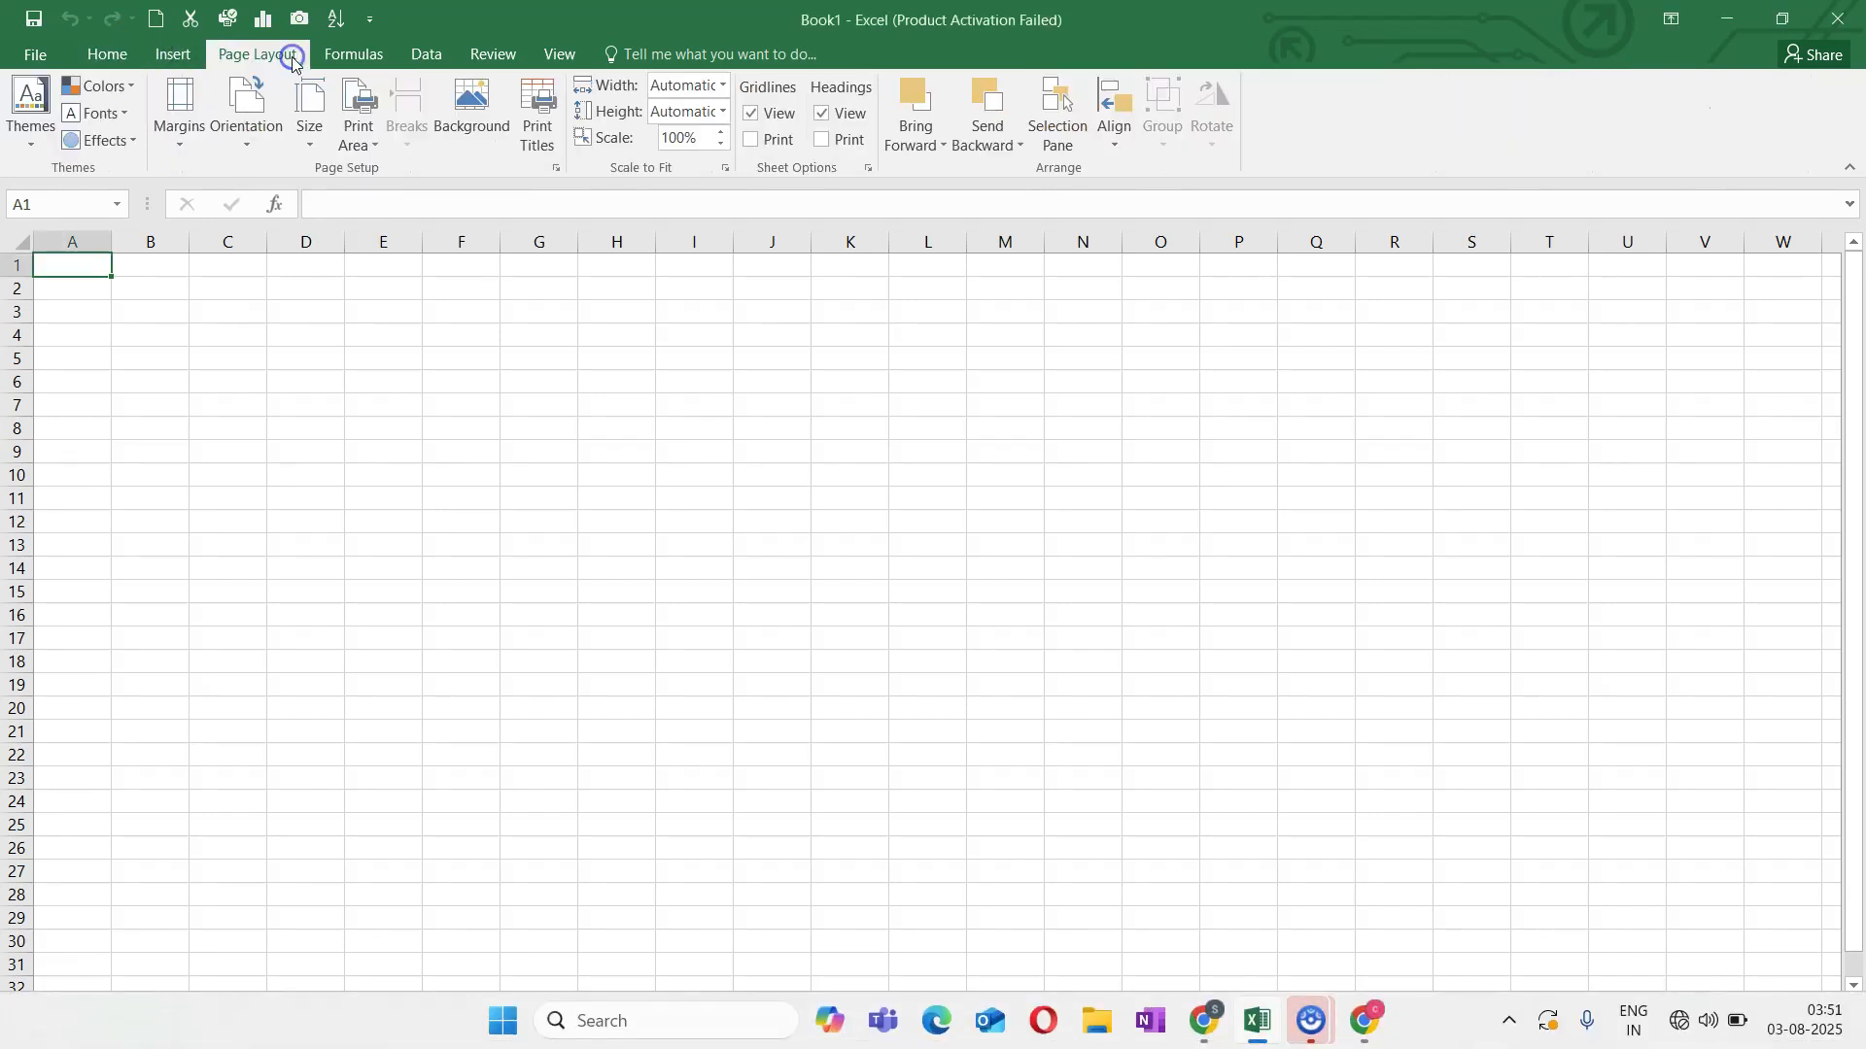
{"action": "left_click", "coordinate": [377, 56]}
{"action": "left_click", "coordinate": [427, 50]}
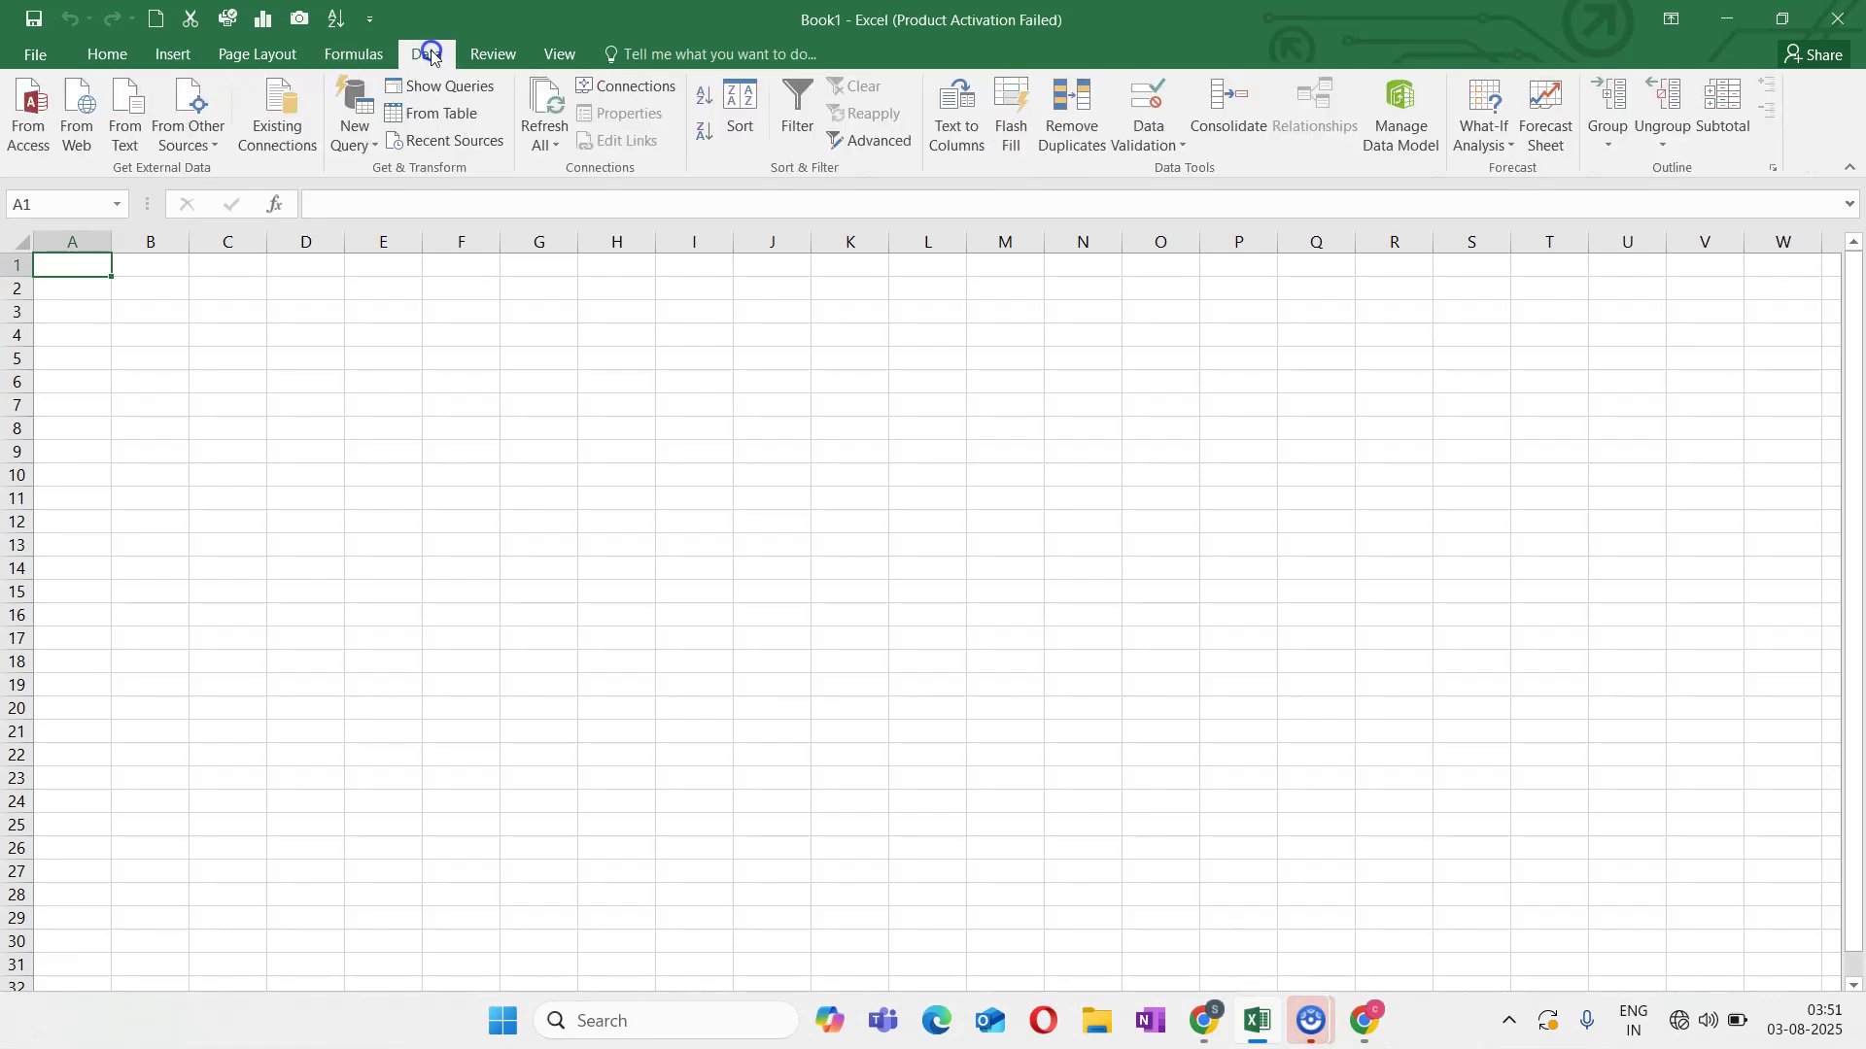
{"action": "left_click", "coordinate": [488, 52]}
{"action": "left_click", "coordinate": [555, 51]}
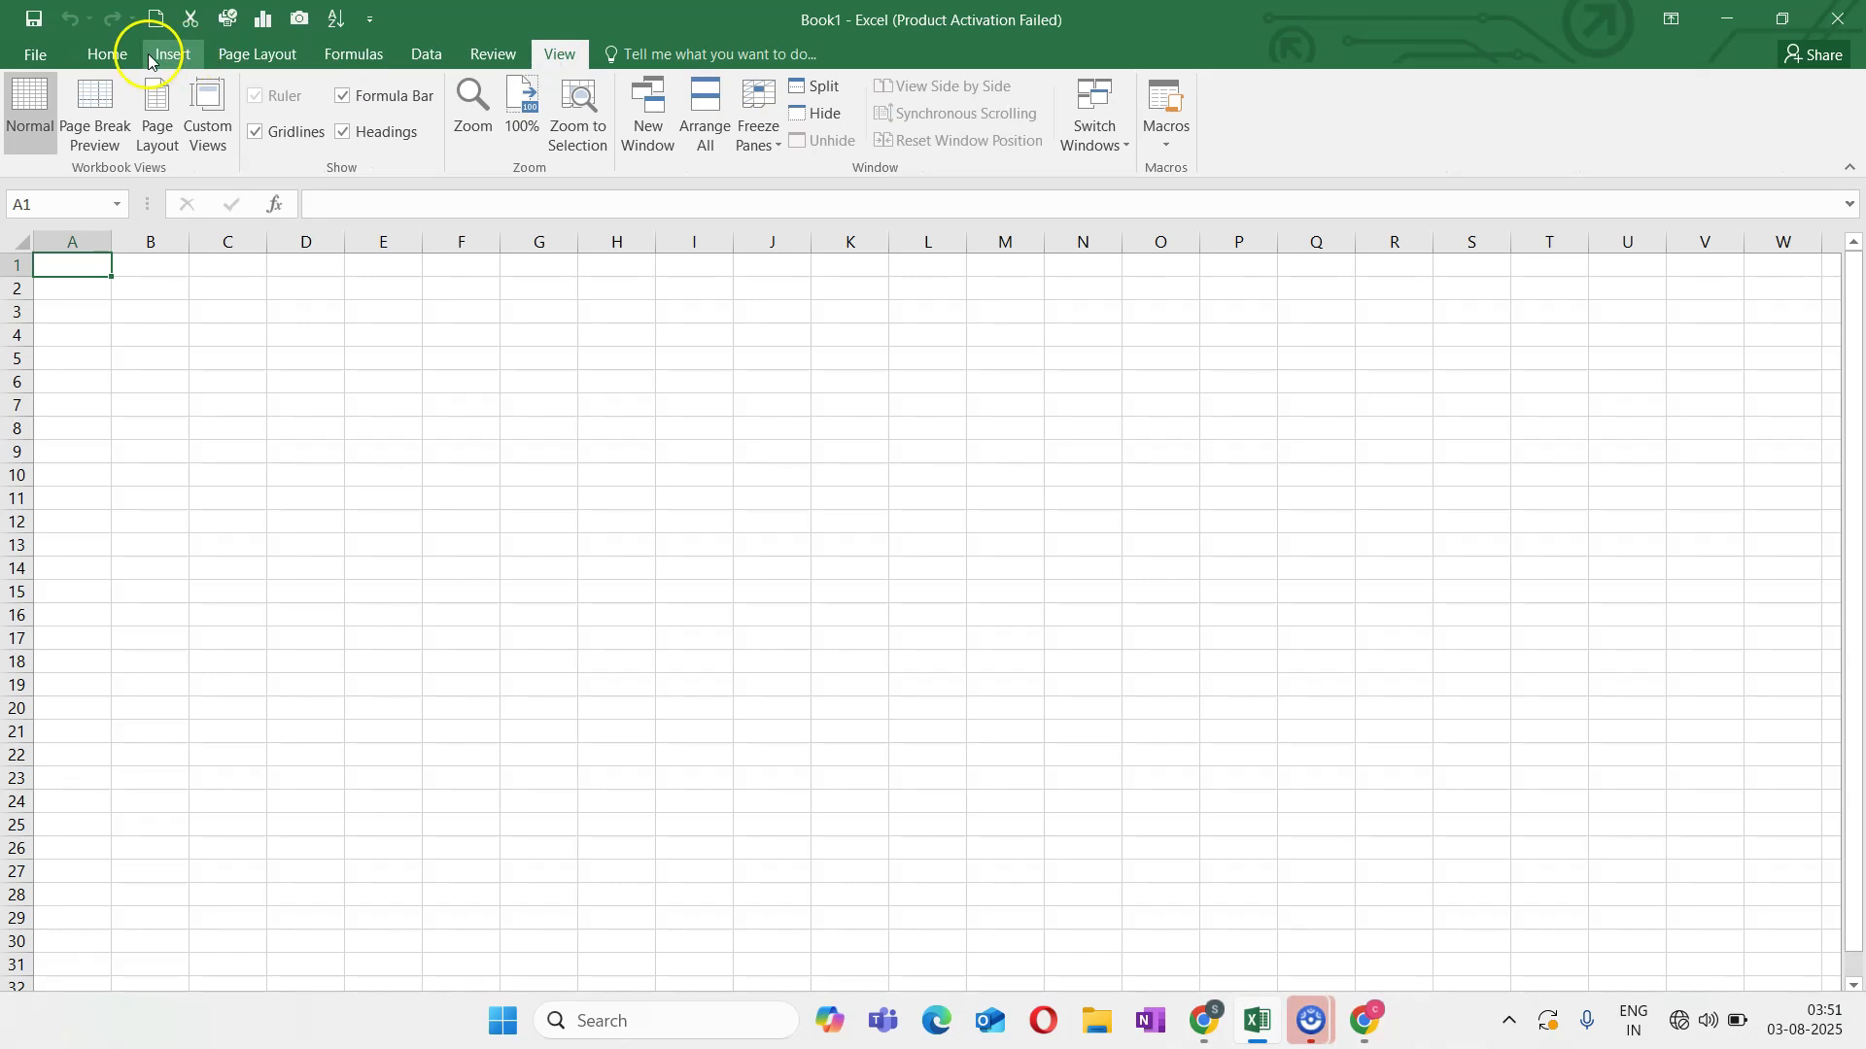
{"action": "left_click", "coordinate": [114, 60]}
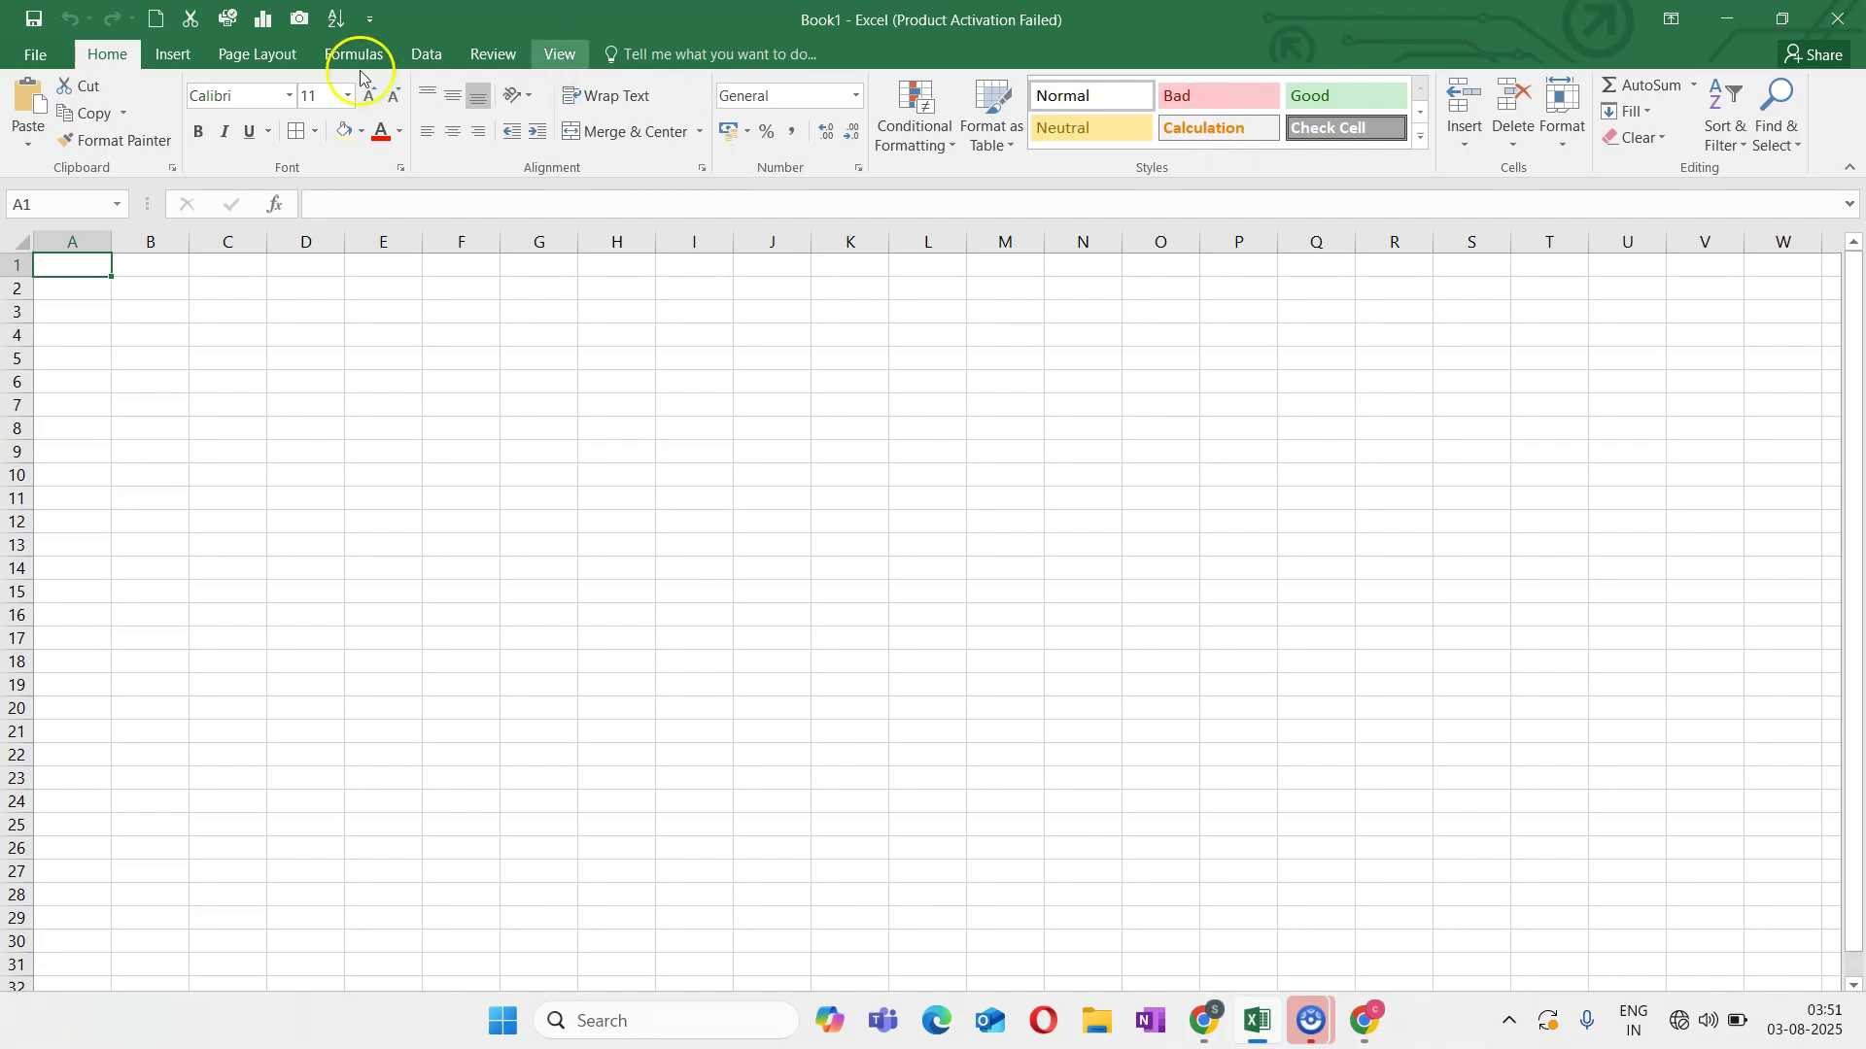
{"action": "left_click", "coordinate": [175, 55]}
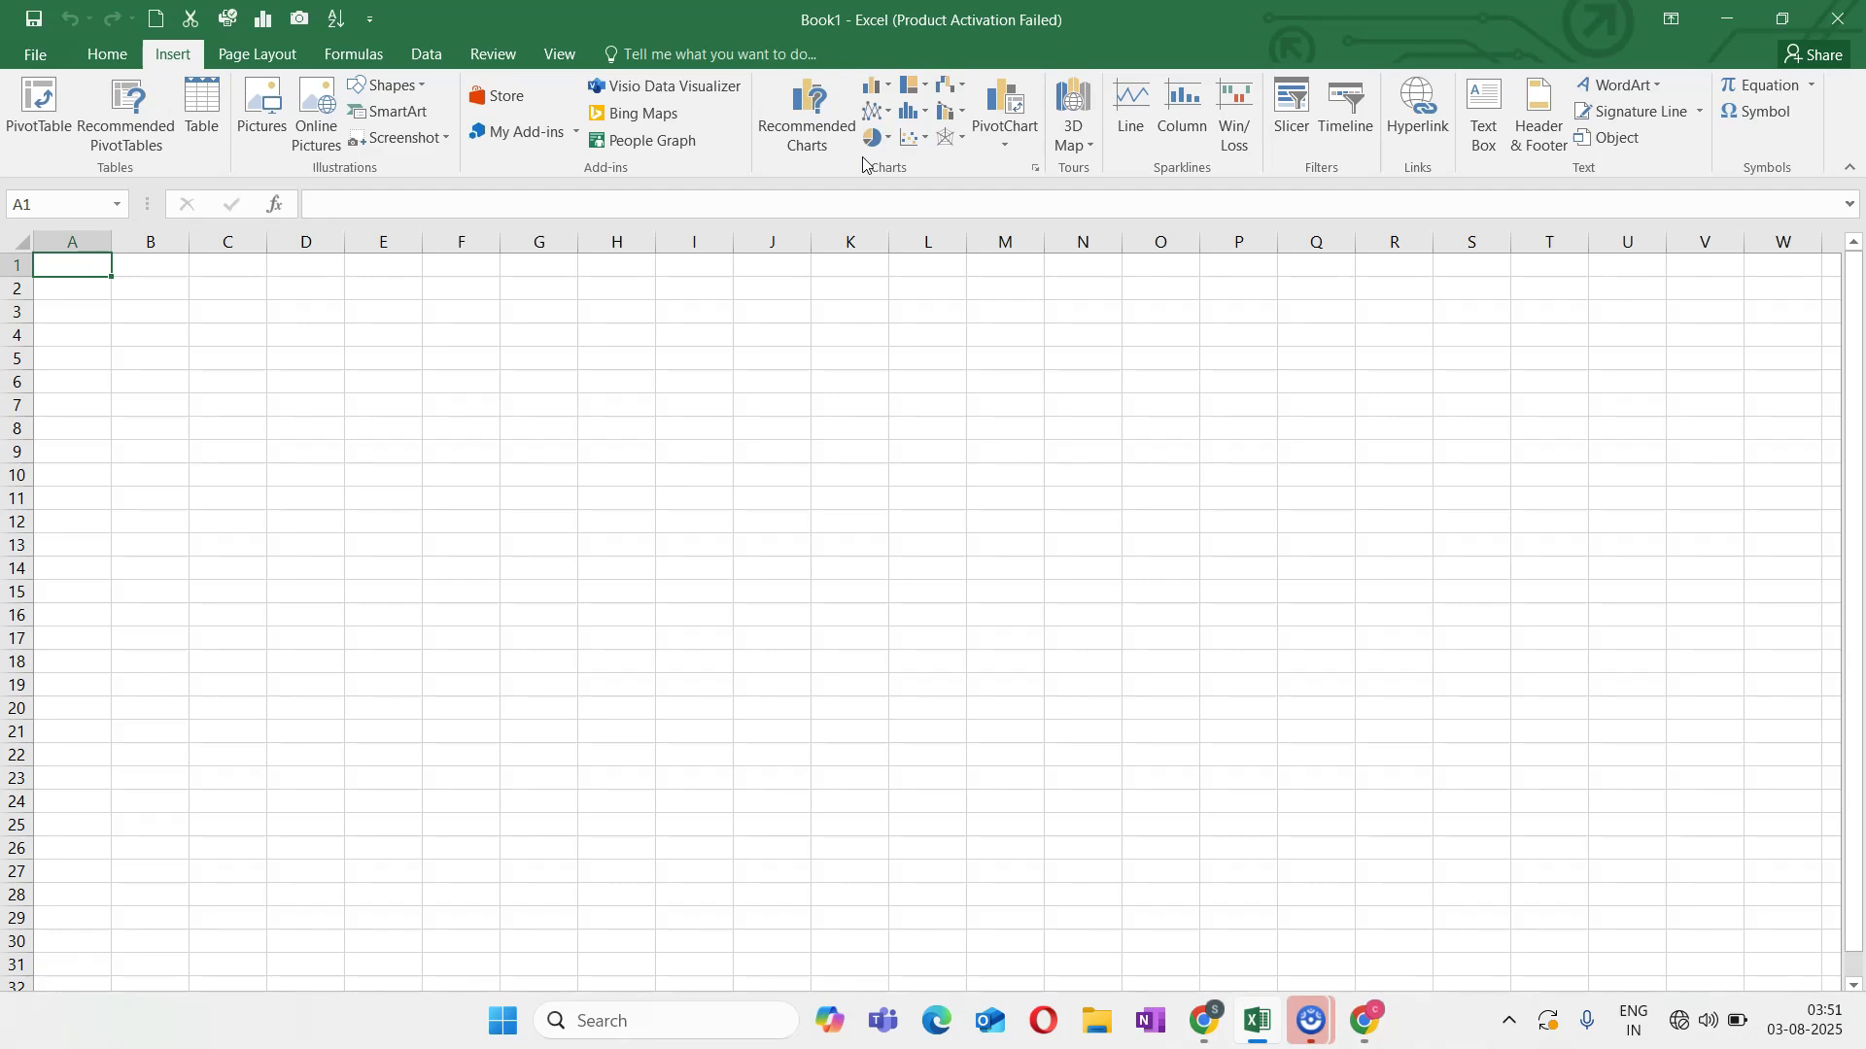
{"action": "left_click", "coordinate": [250, 60]}
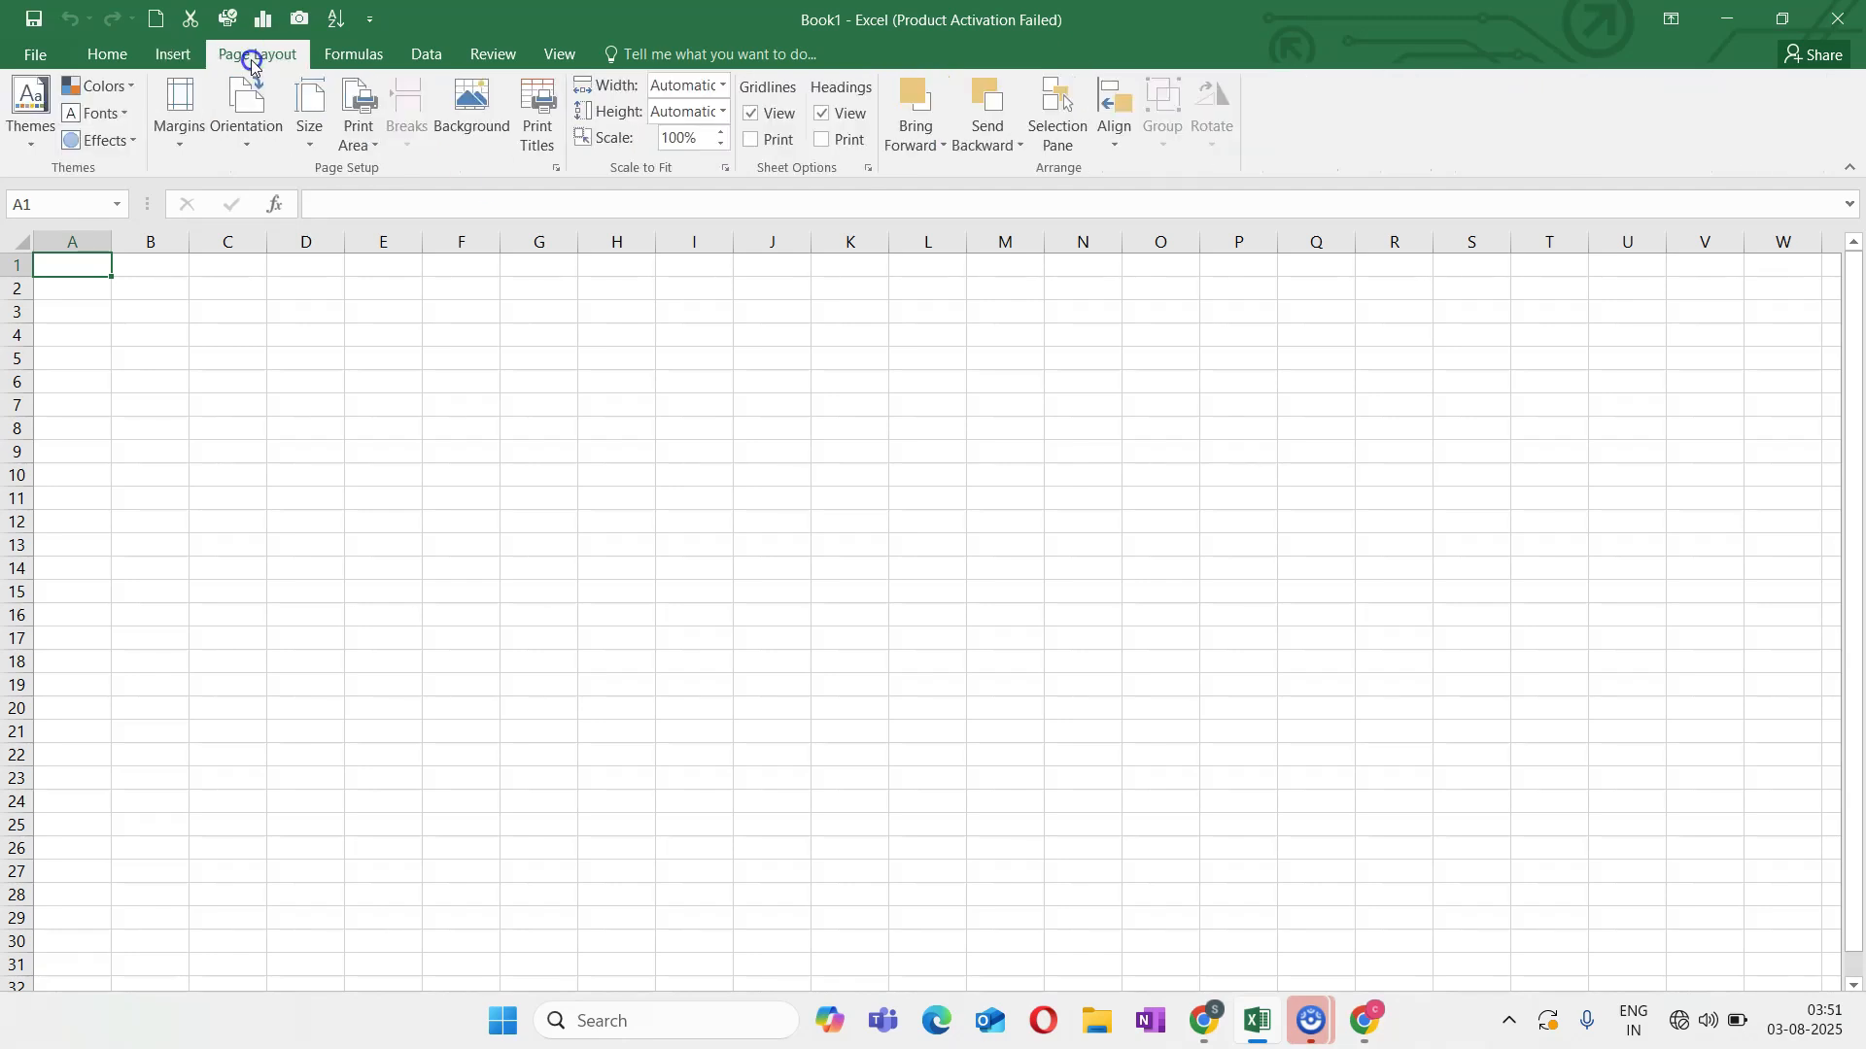
{"action": "left_click", "coordinate": [85, 175]}
{"action": "left_click", "coordinate": [356, 54]}
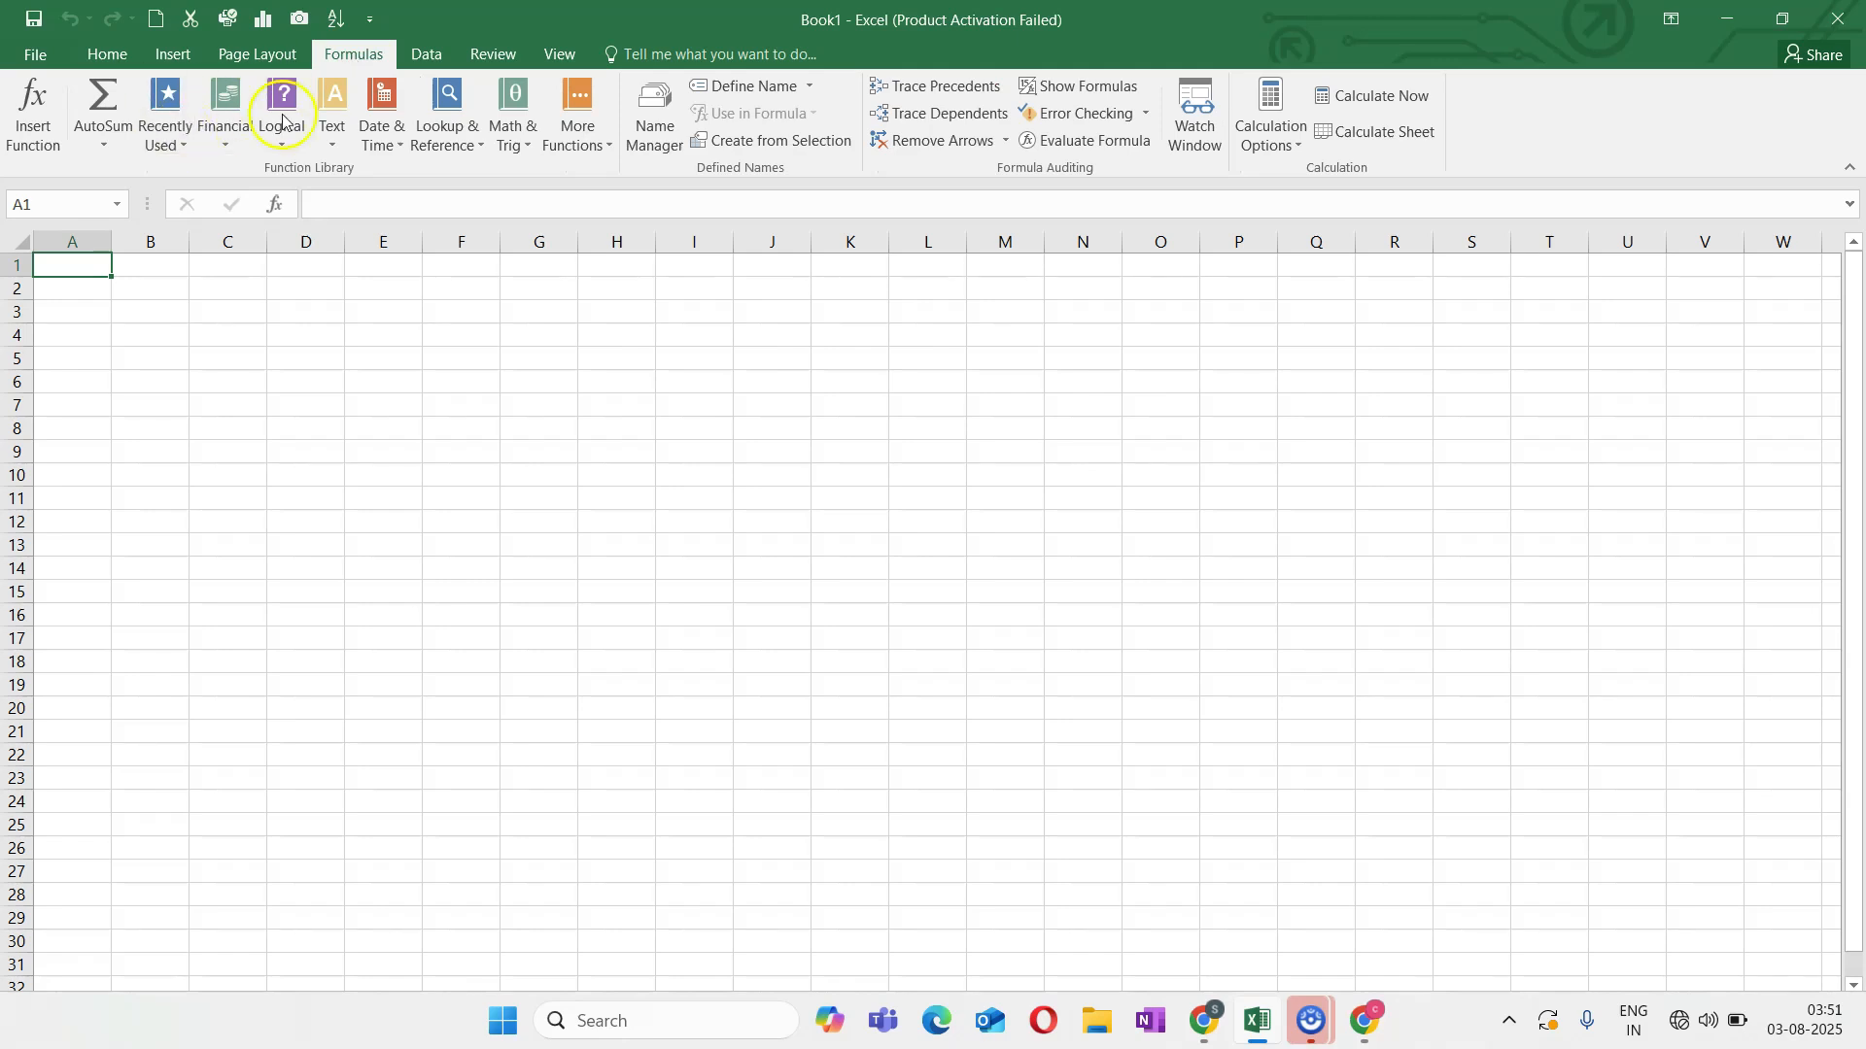
{"action": "left_click", "coordinate": [424, 58]}
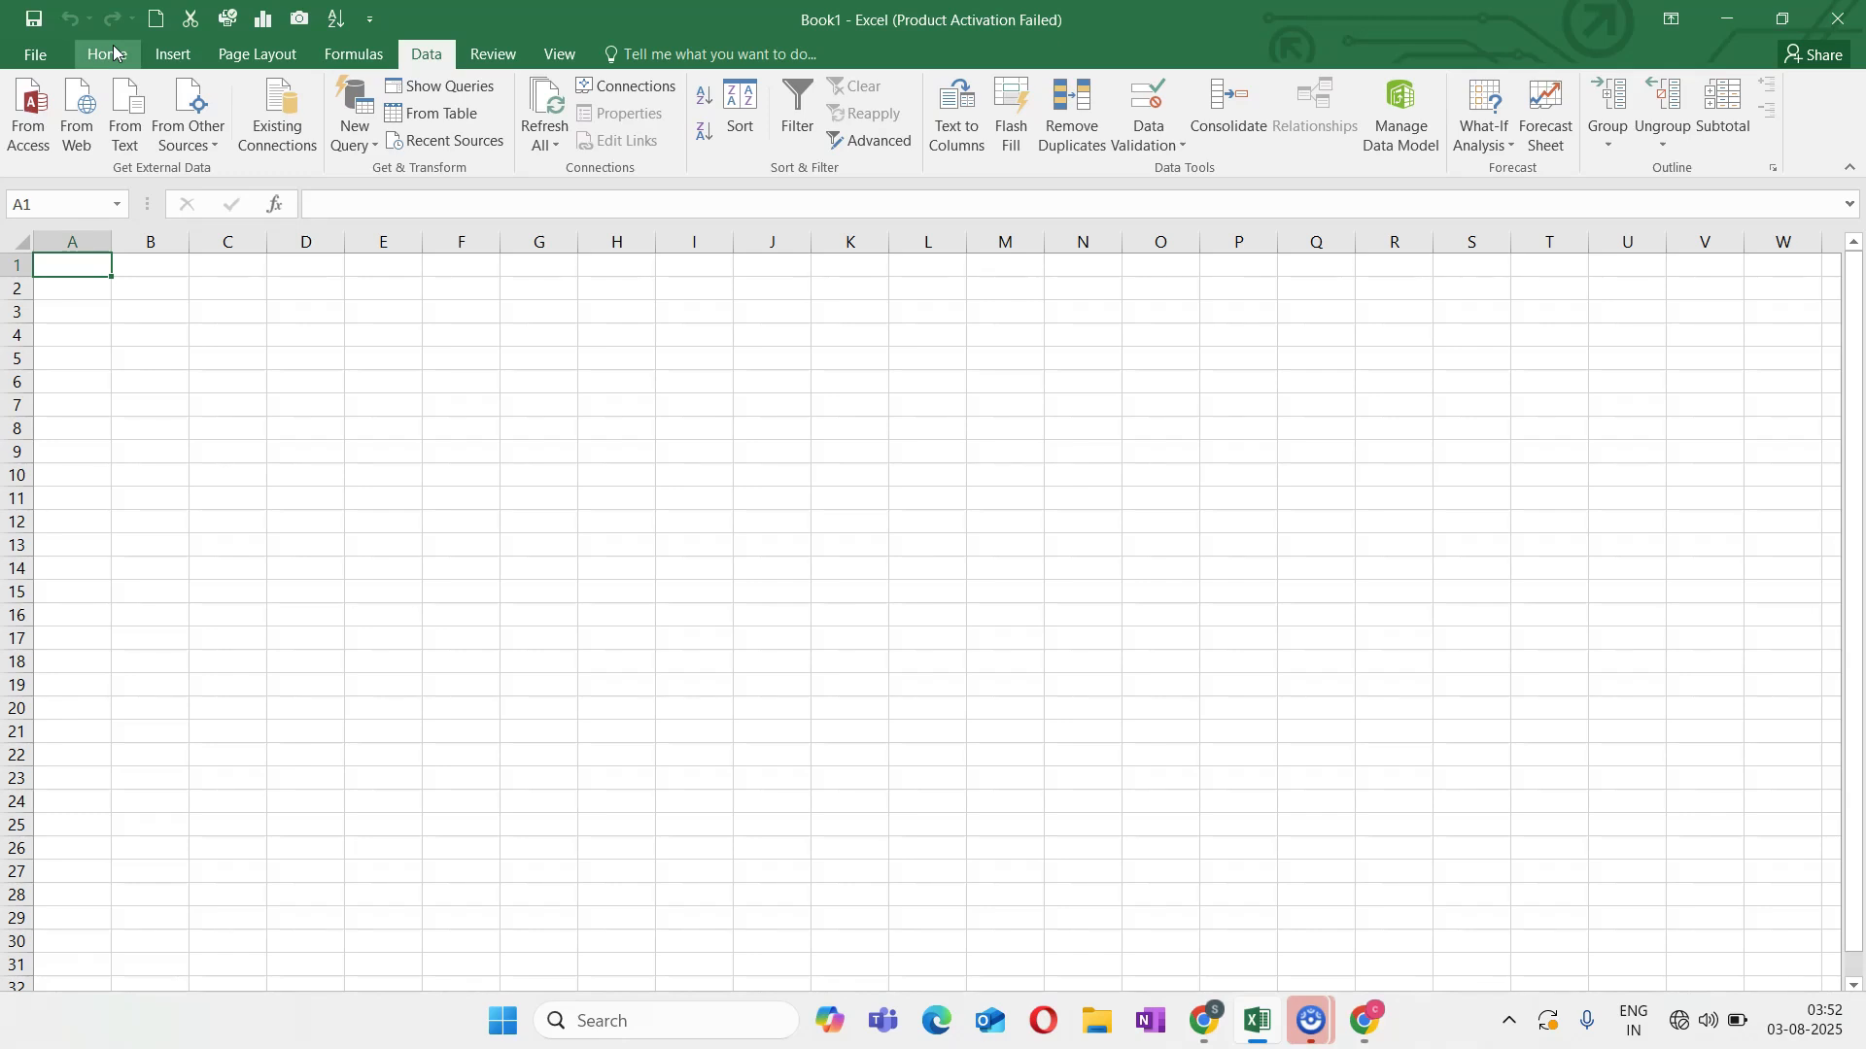
{"action": "left_click", "coordinate": [153, 46]}
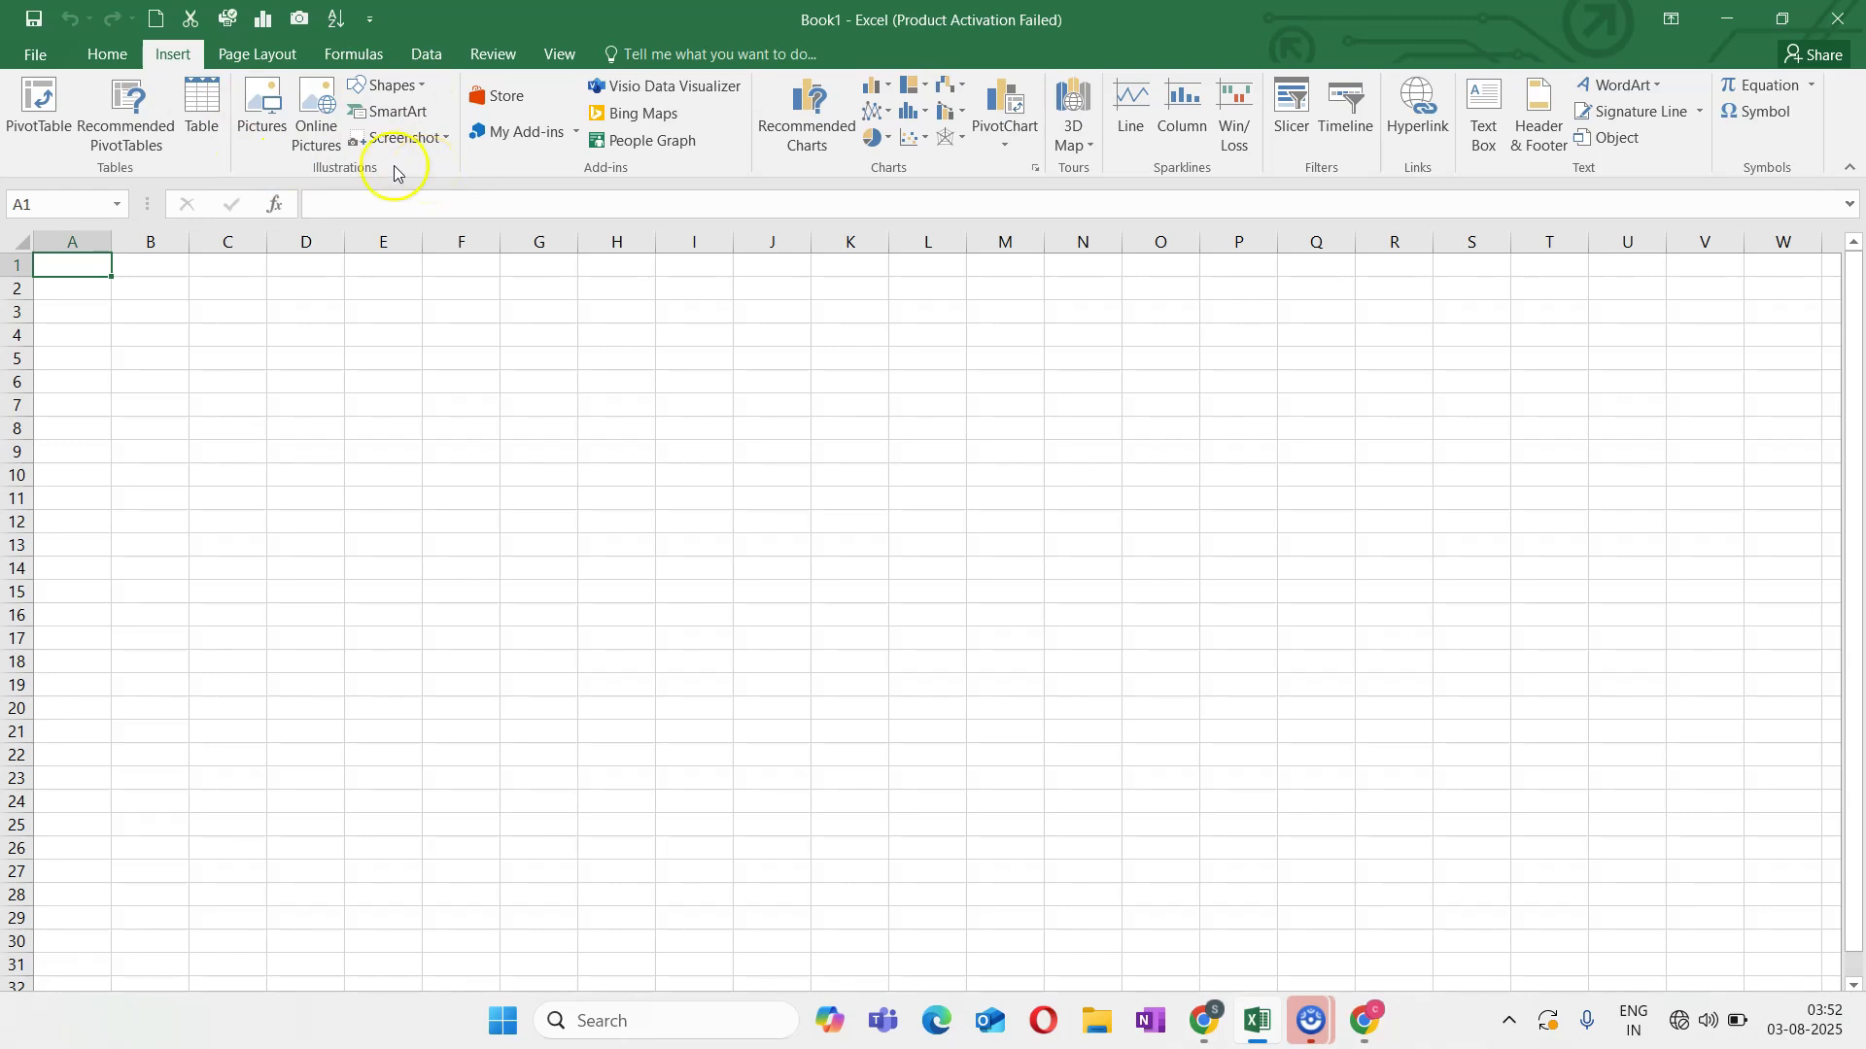
{"action": "left_click", "coordinate": [112, 53]}
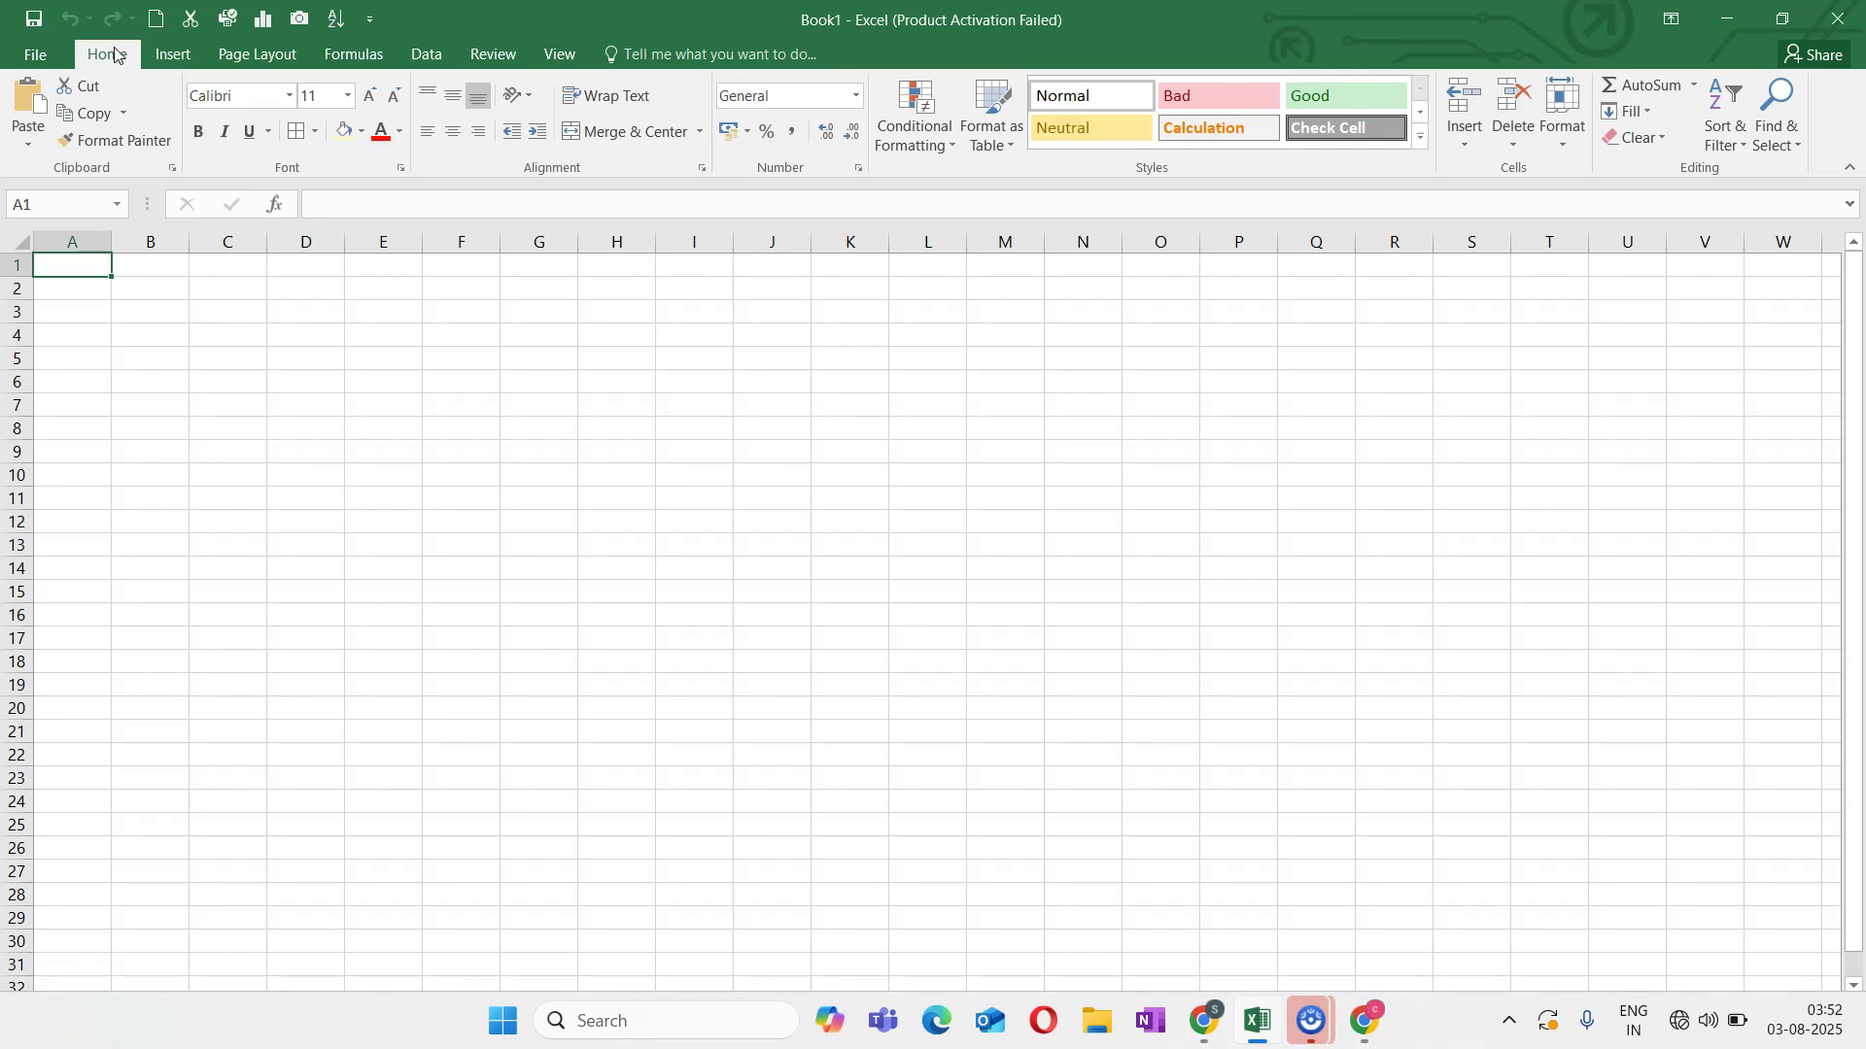
{"action": "left_click", "coordinate": [175, 53]}
{"action": "left_click", "coordinate": [277, 62]}
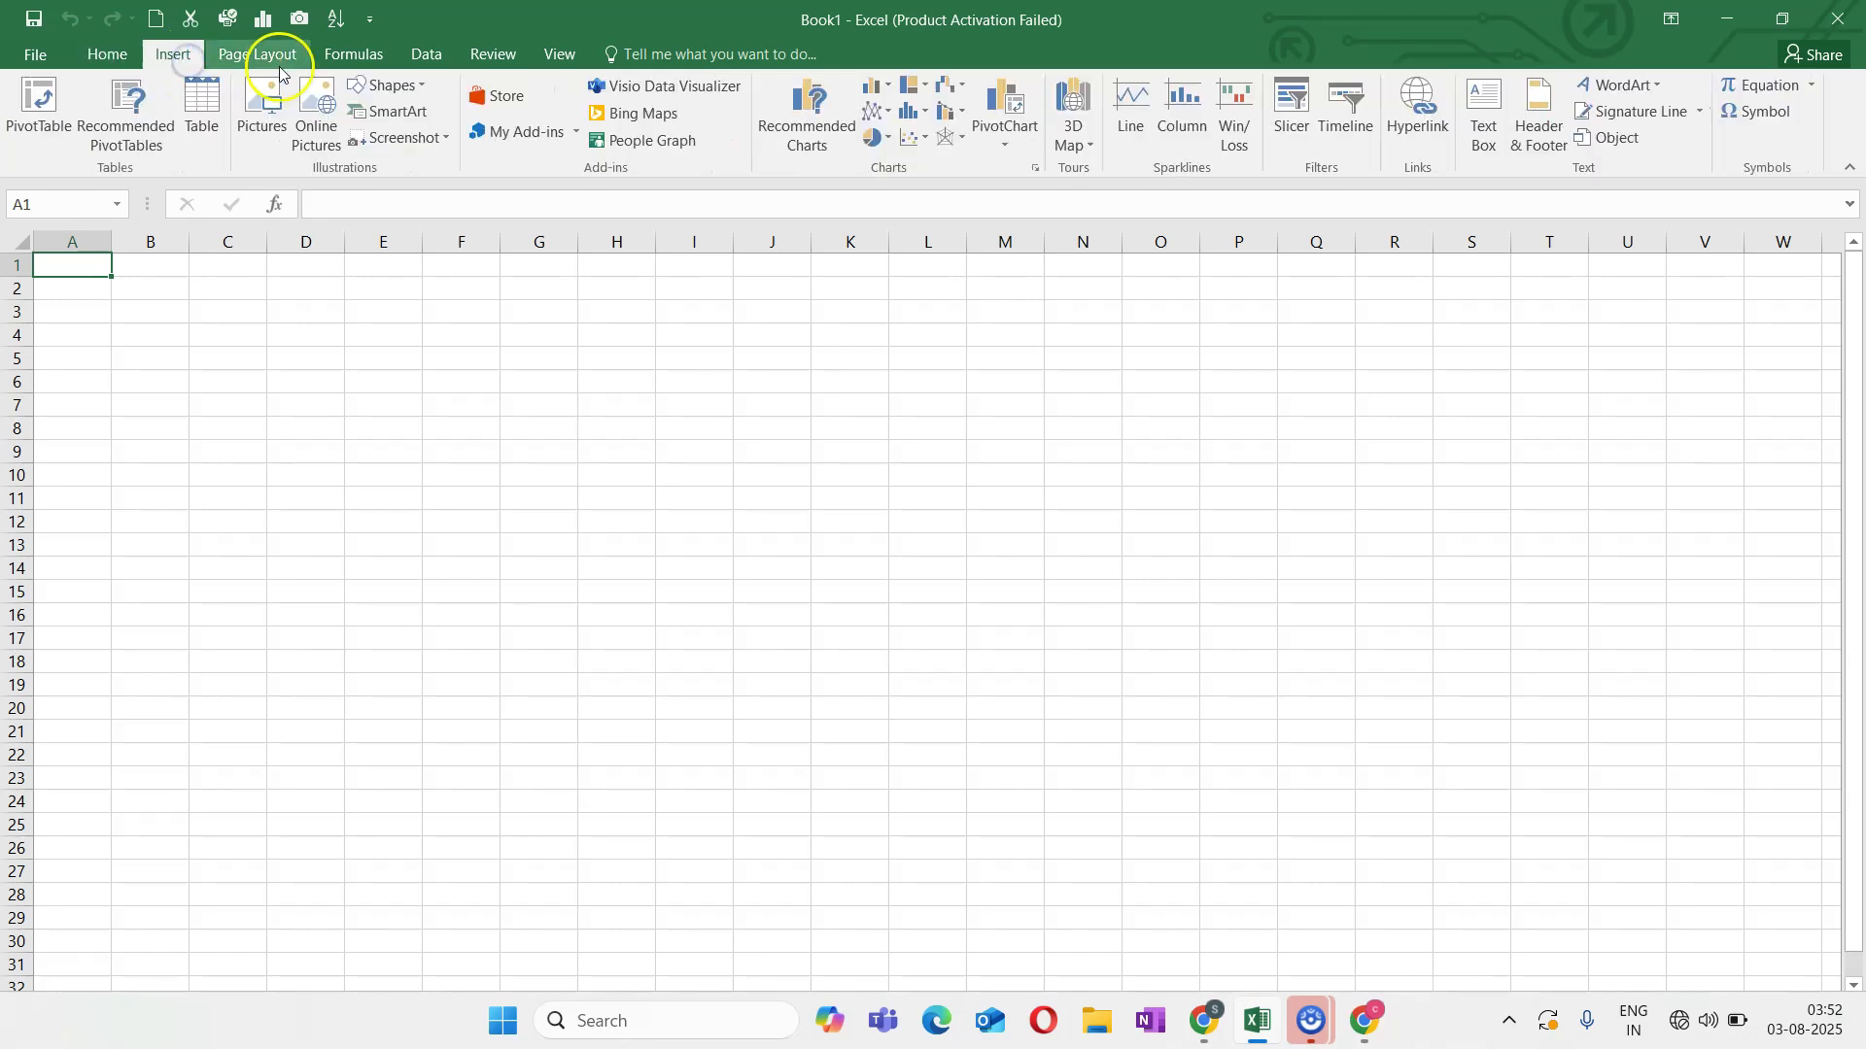
{"action": "left_click", "coordinate": [379, 54]}
{"action": "left_click", "coordinate": [425, 54]}
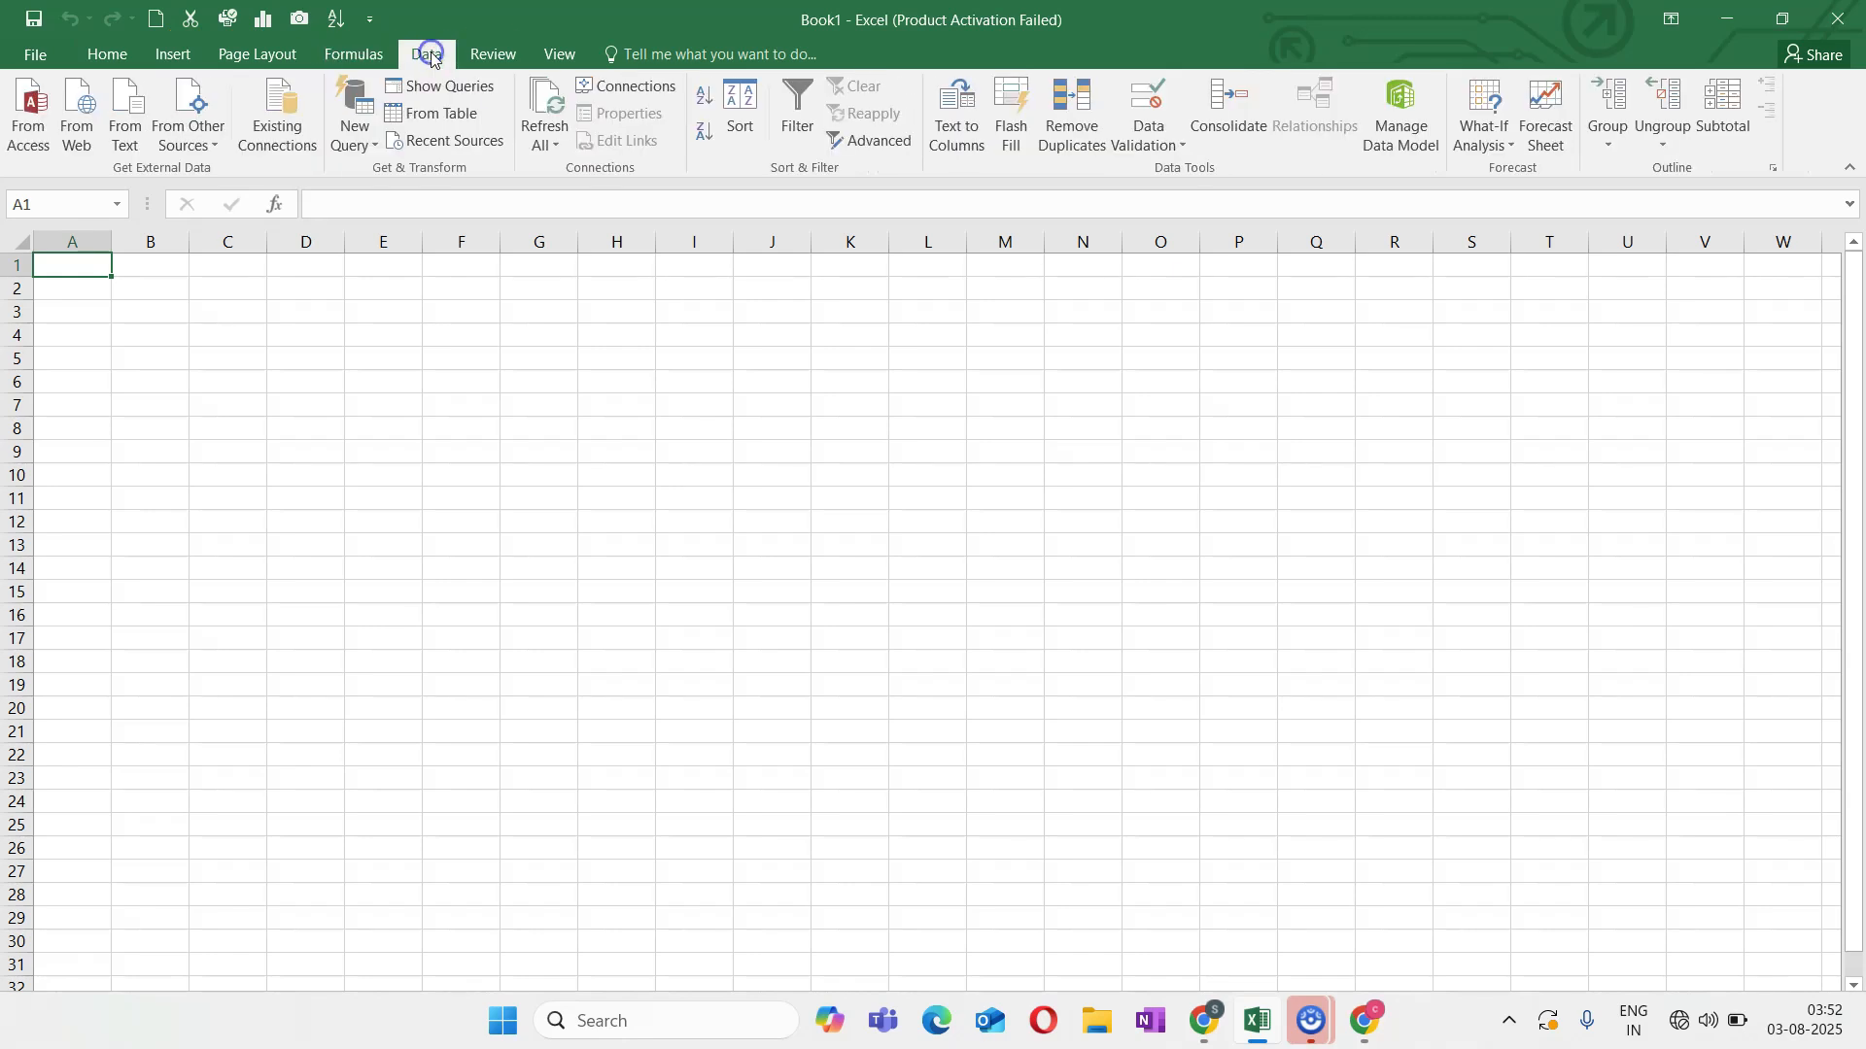
{"action": "left_click", "coordinate": [509, 61]}
{"action": "left_click", "coordinate": [554, 53]}
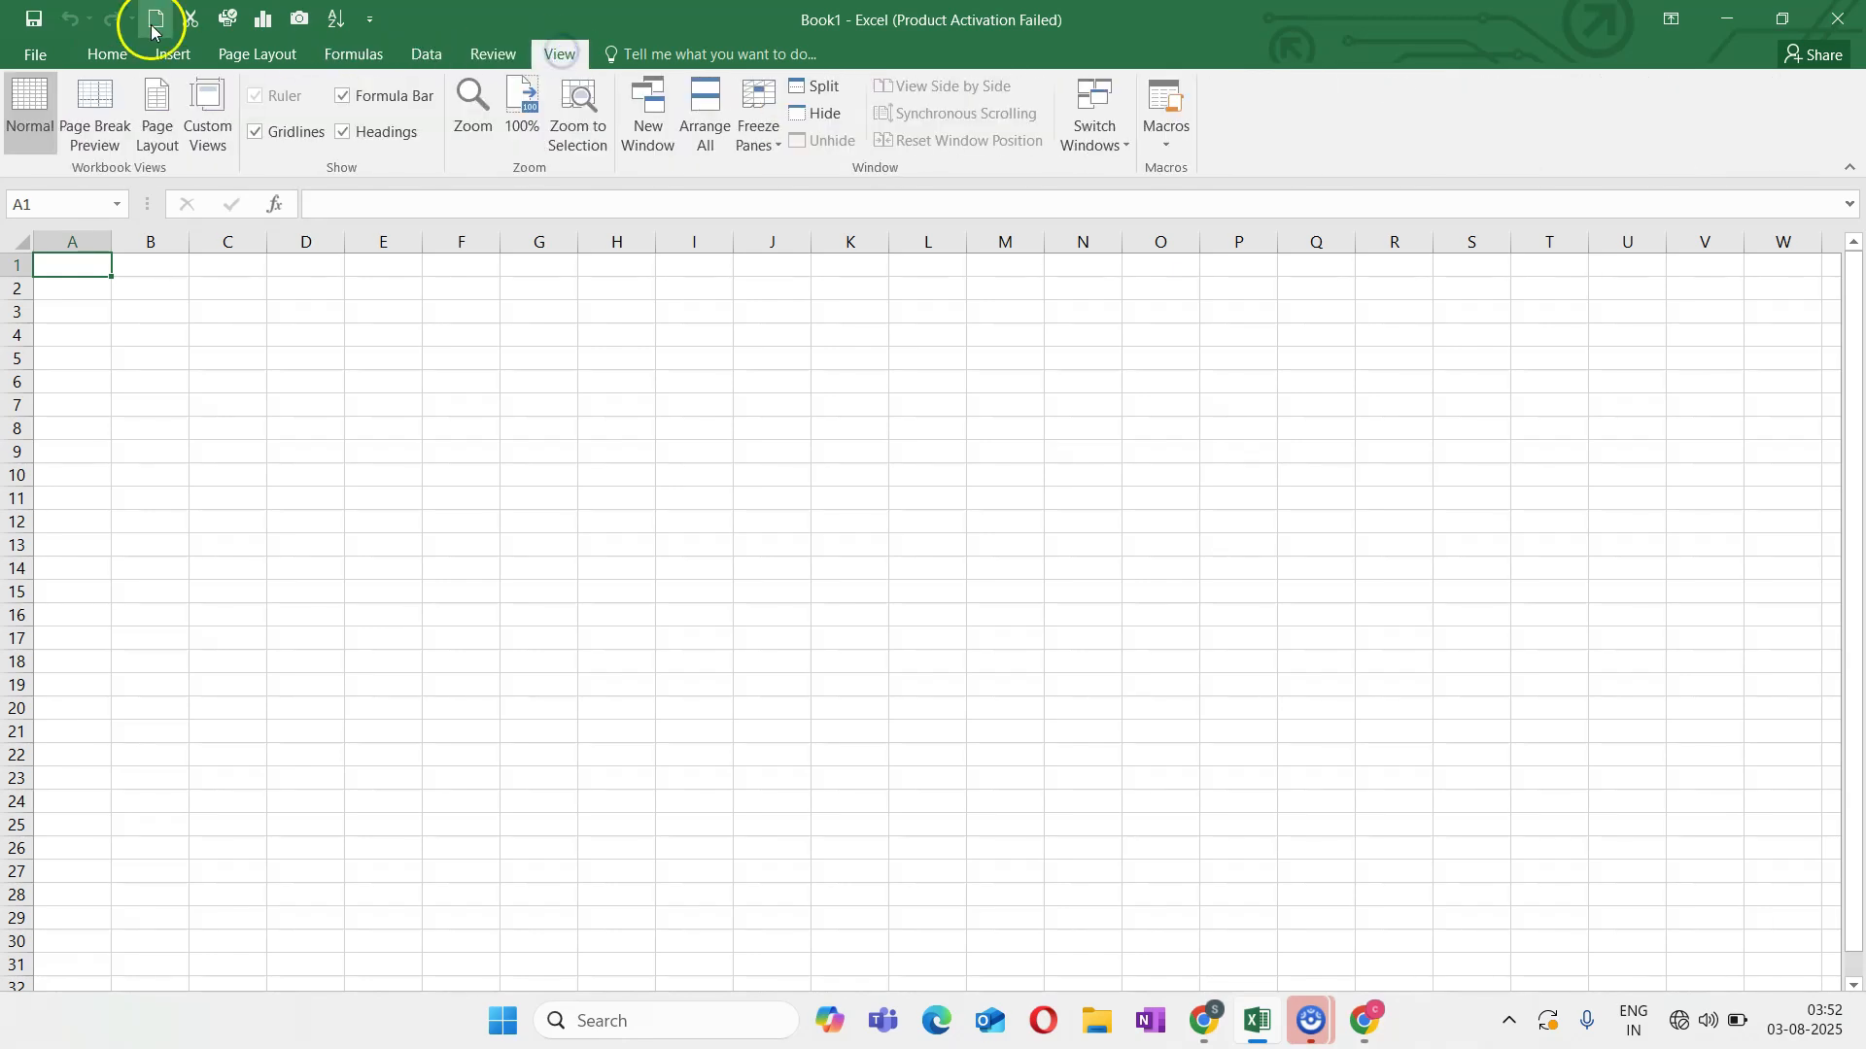
{"action": "left_click", "coordinate": [114, 59]}
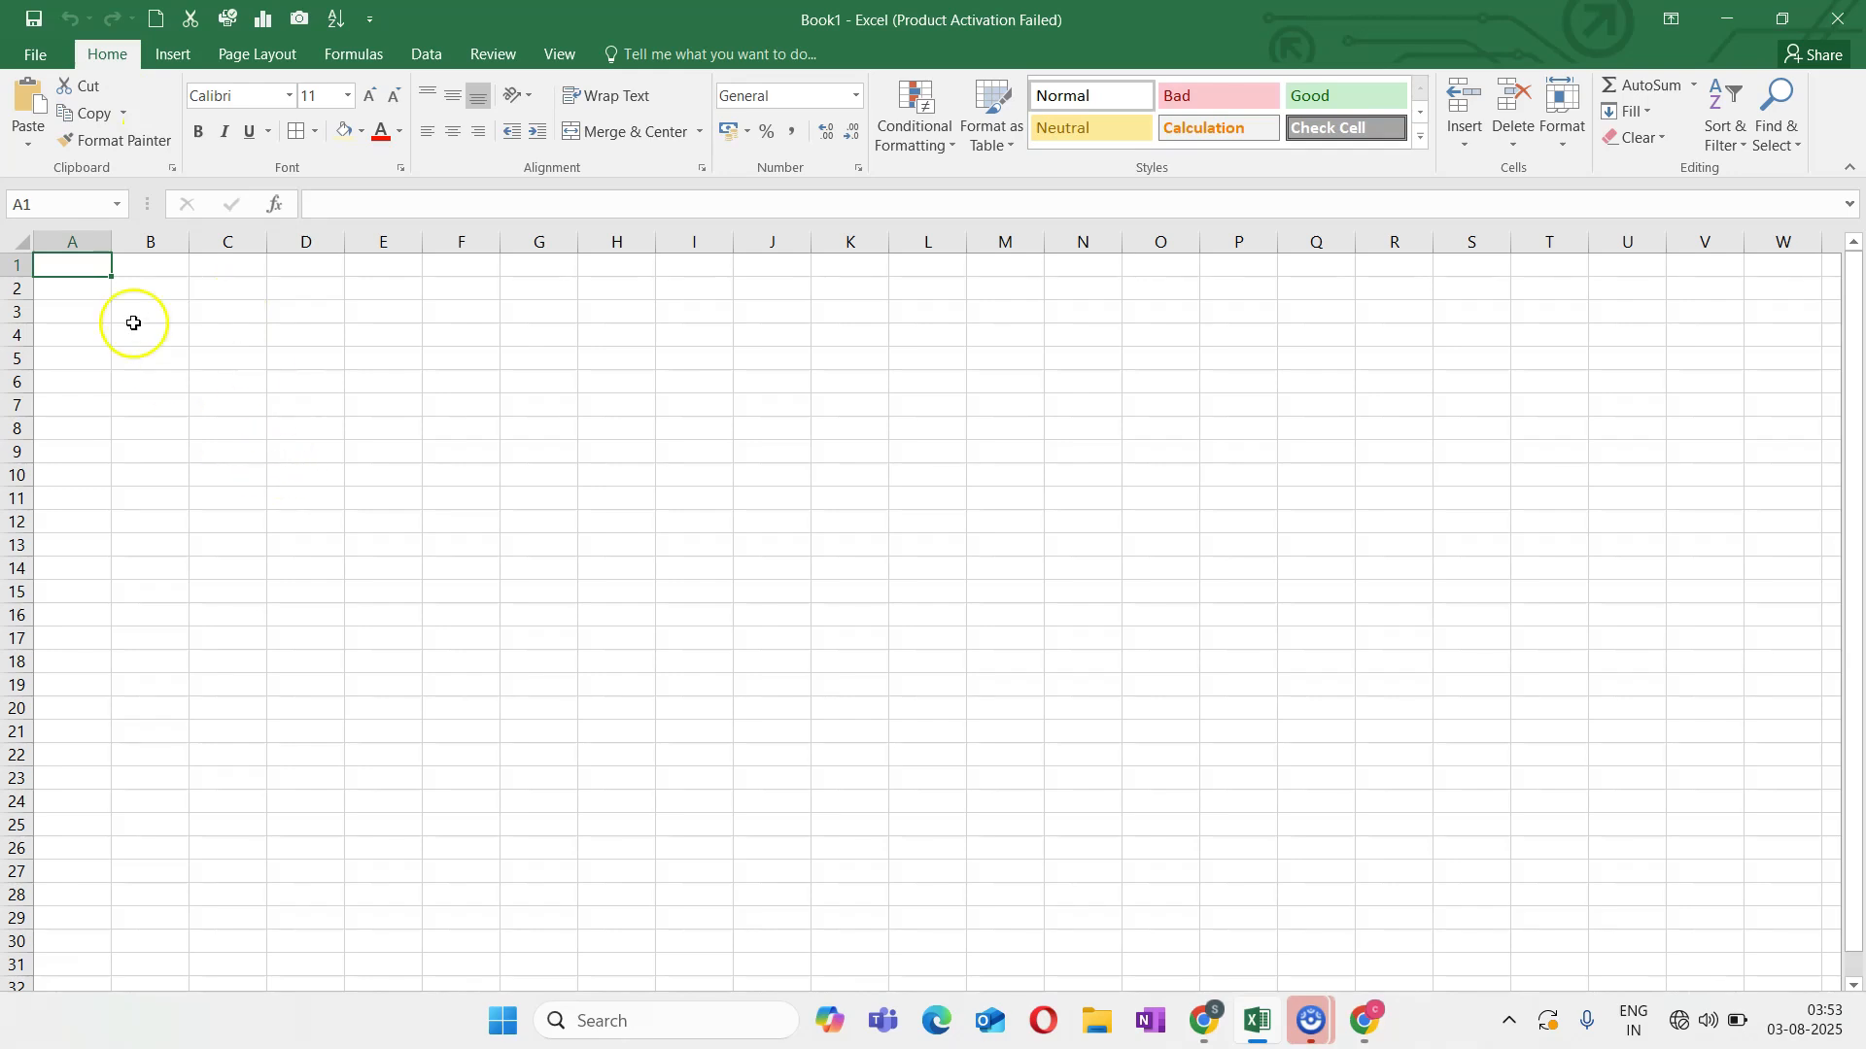
{"action": "left_click_drag", "start_coordinate": [79, 262], "coordinate": [450, 550]}
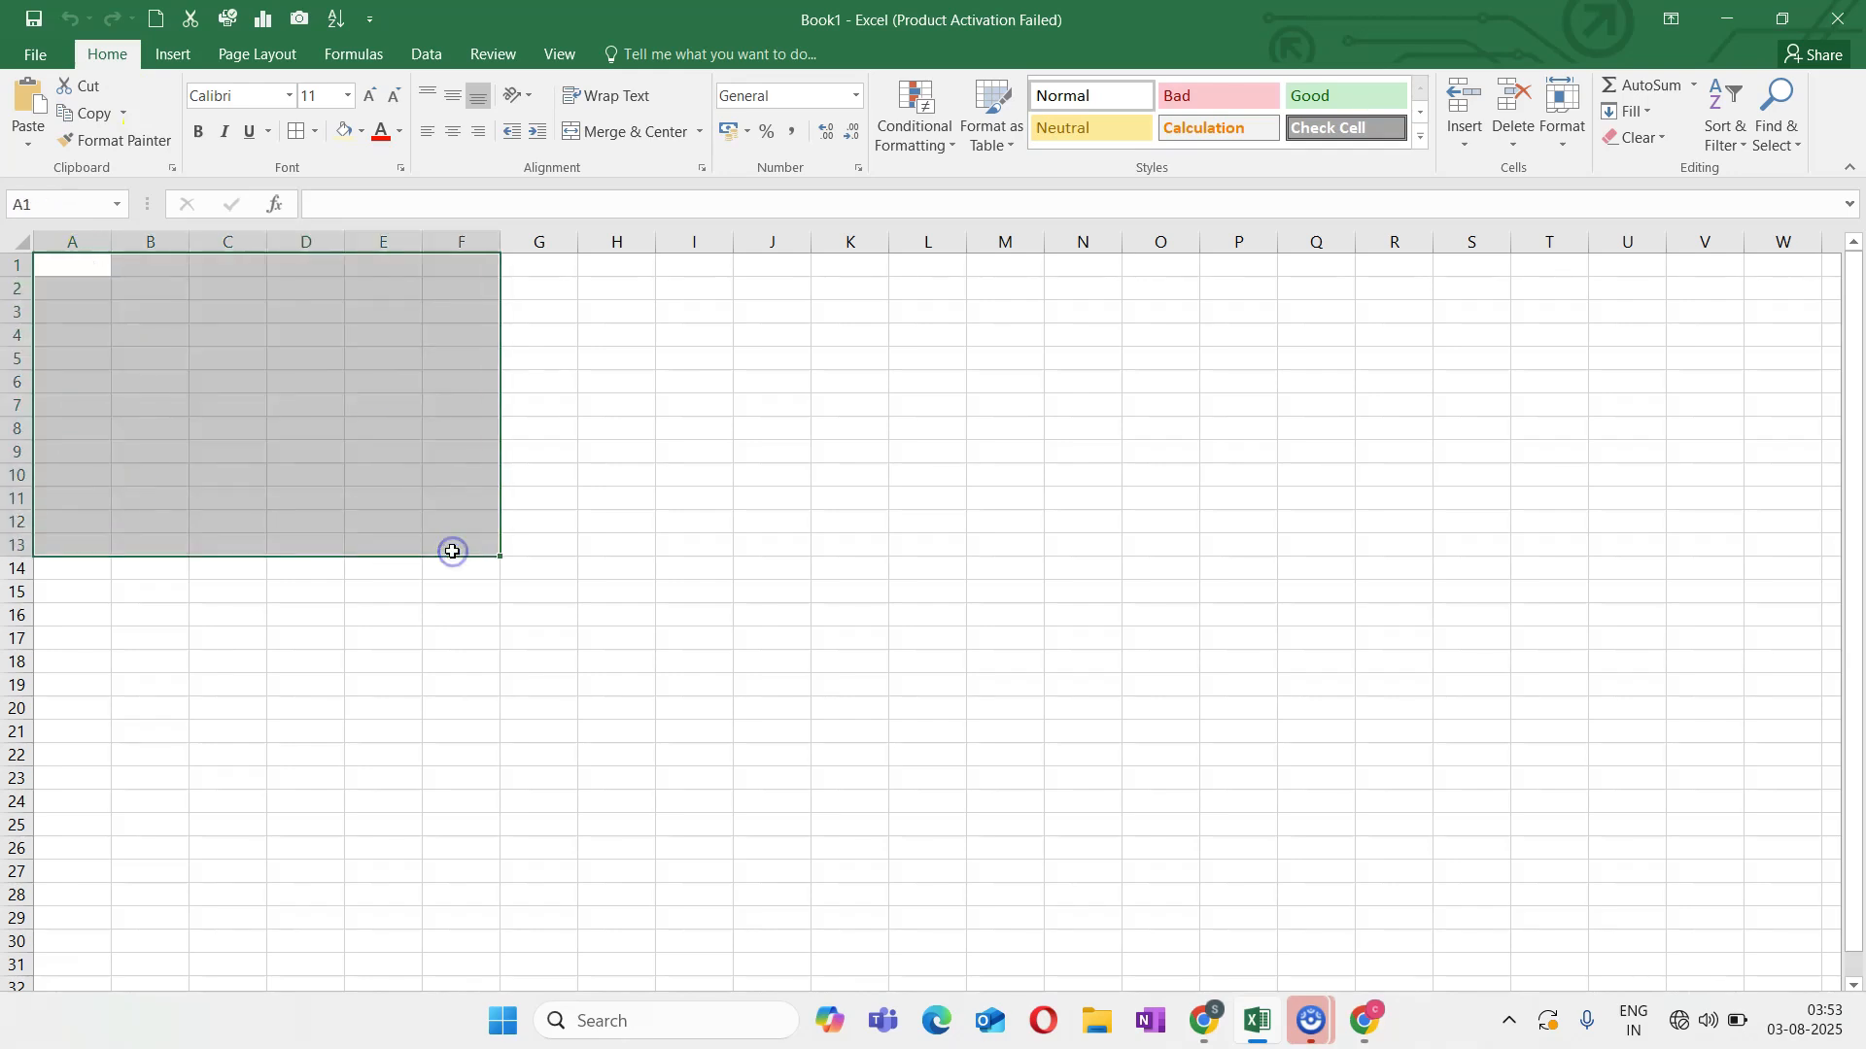
{"action": "left_click", "coordinate": [512, 477]}
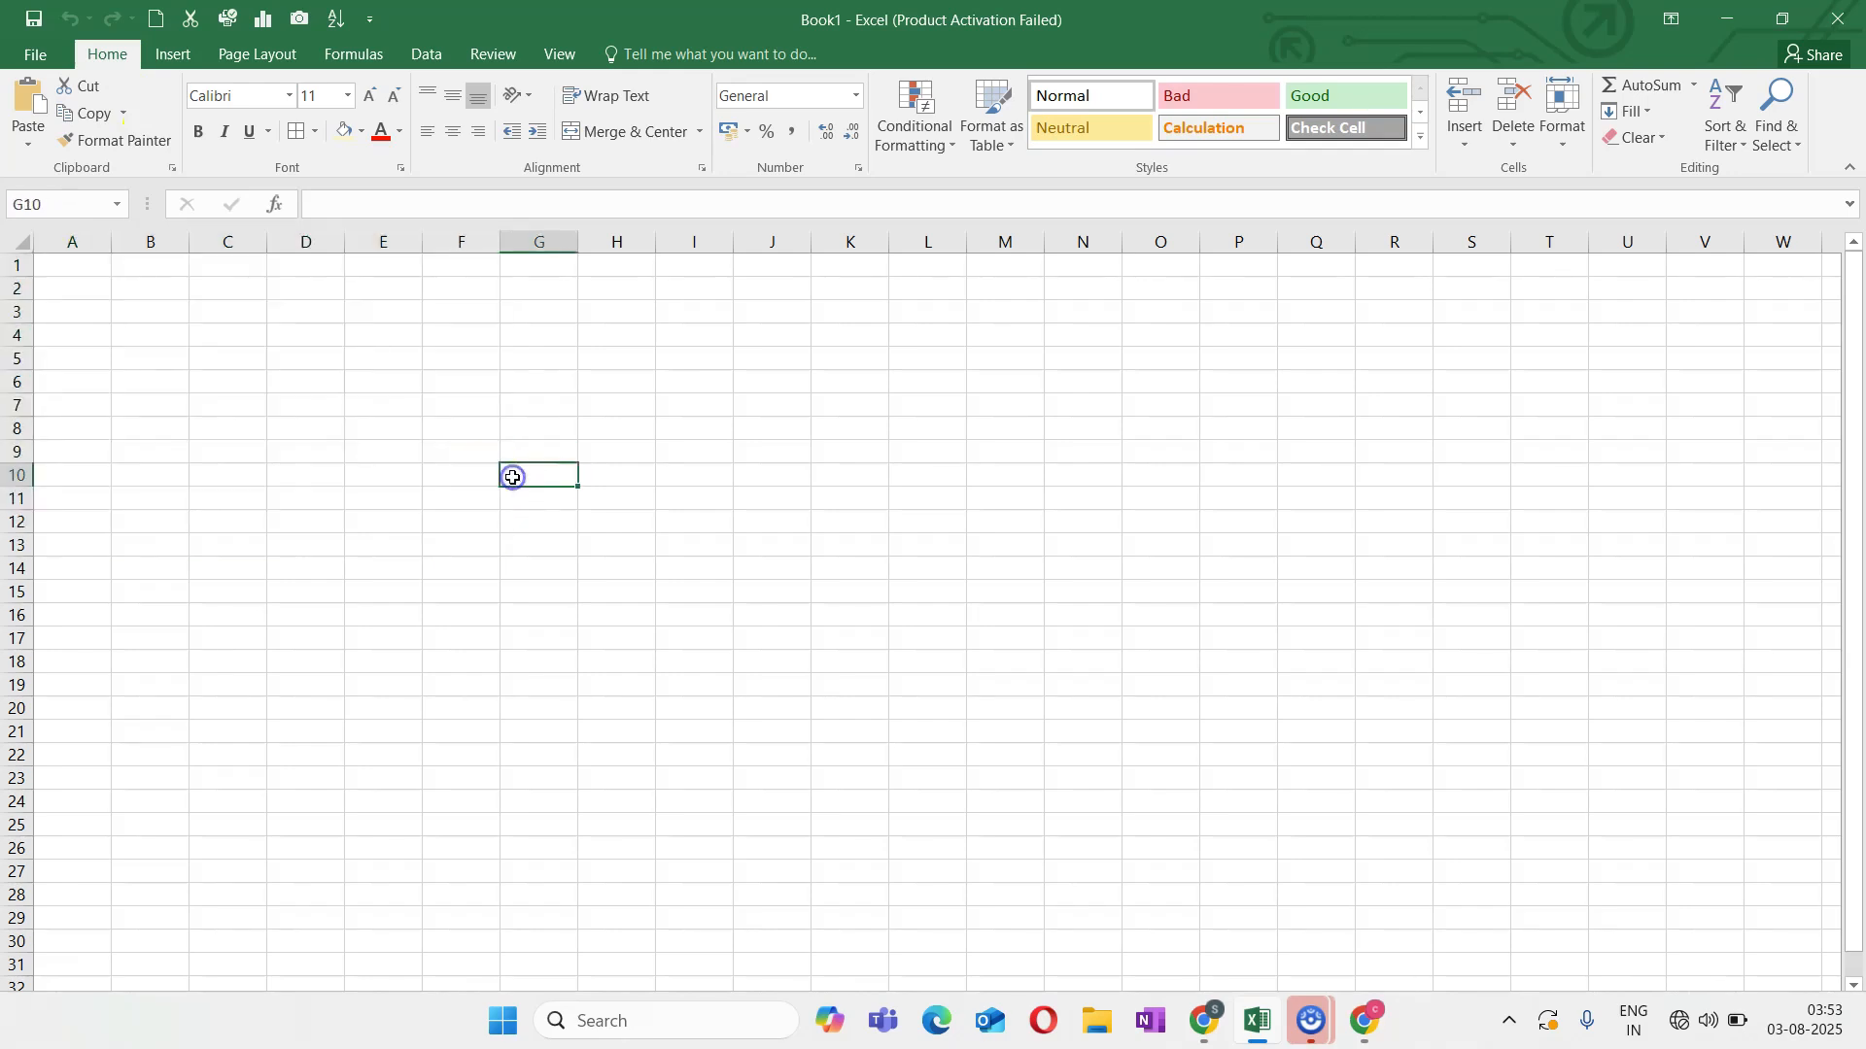
{"action": "left_click", "coordinate": [73, 269]}
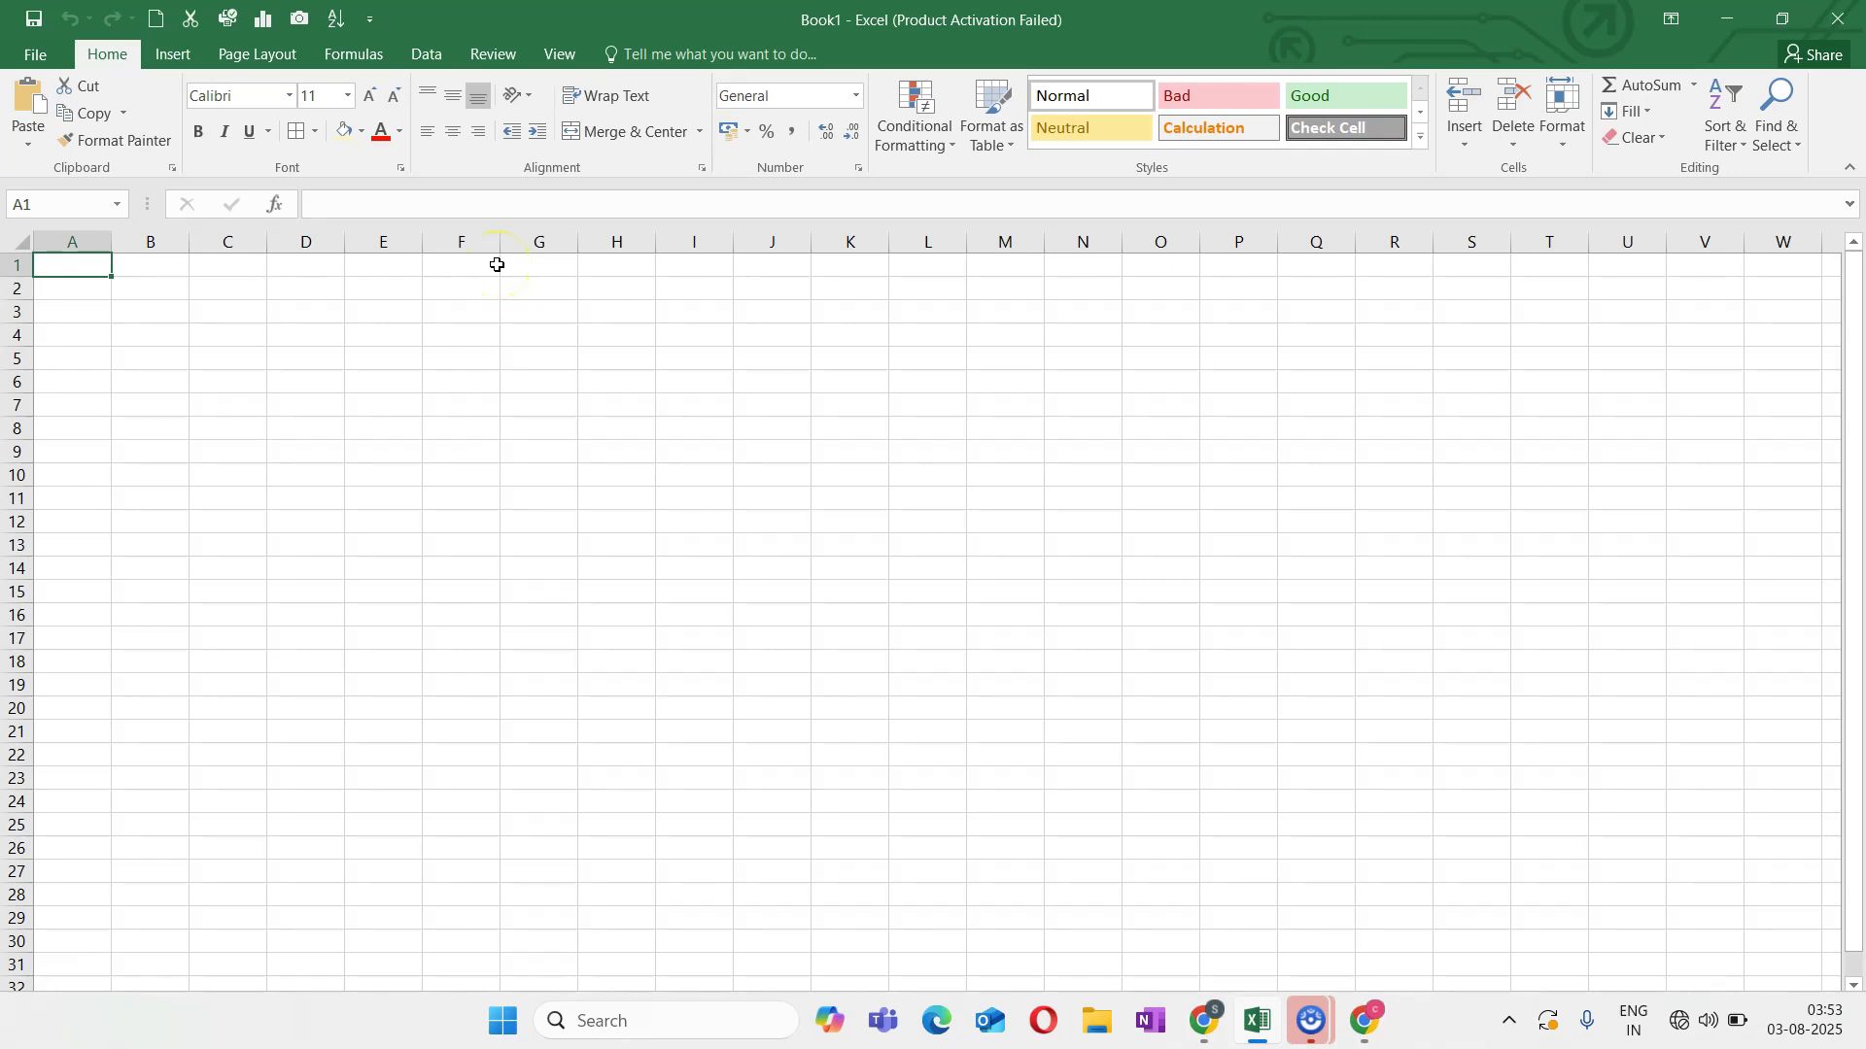
{"action": "left_click", "coordinate": [610, 101]}
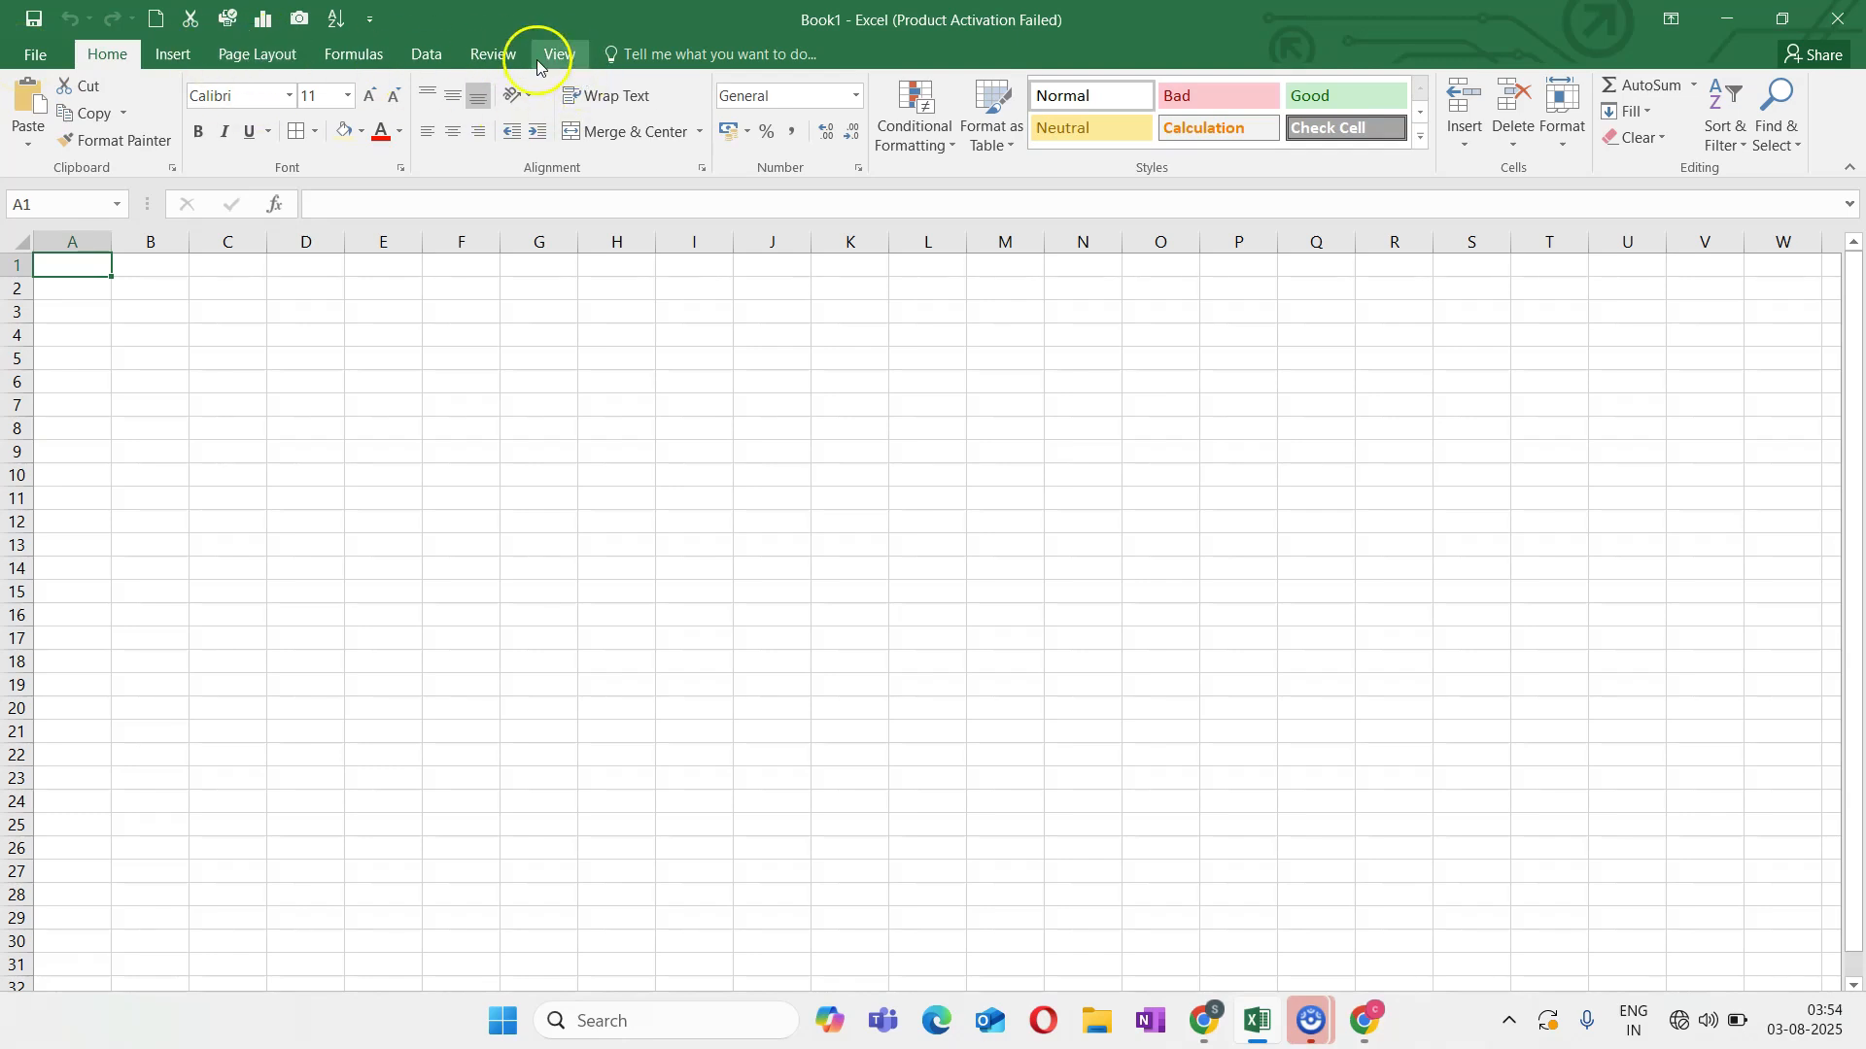
Open the ribbon customization options and look through the Home tab's groups in the list of main tabs.
{"action": "right_click", "coordinate": [576, 45]}
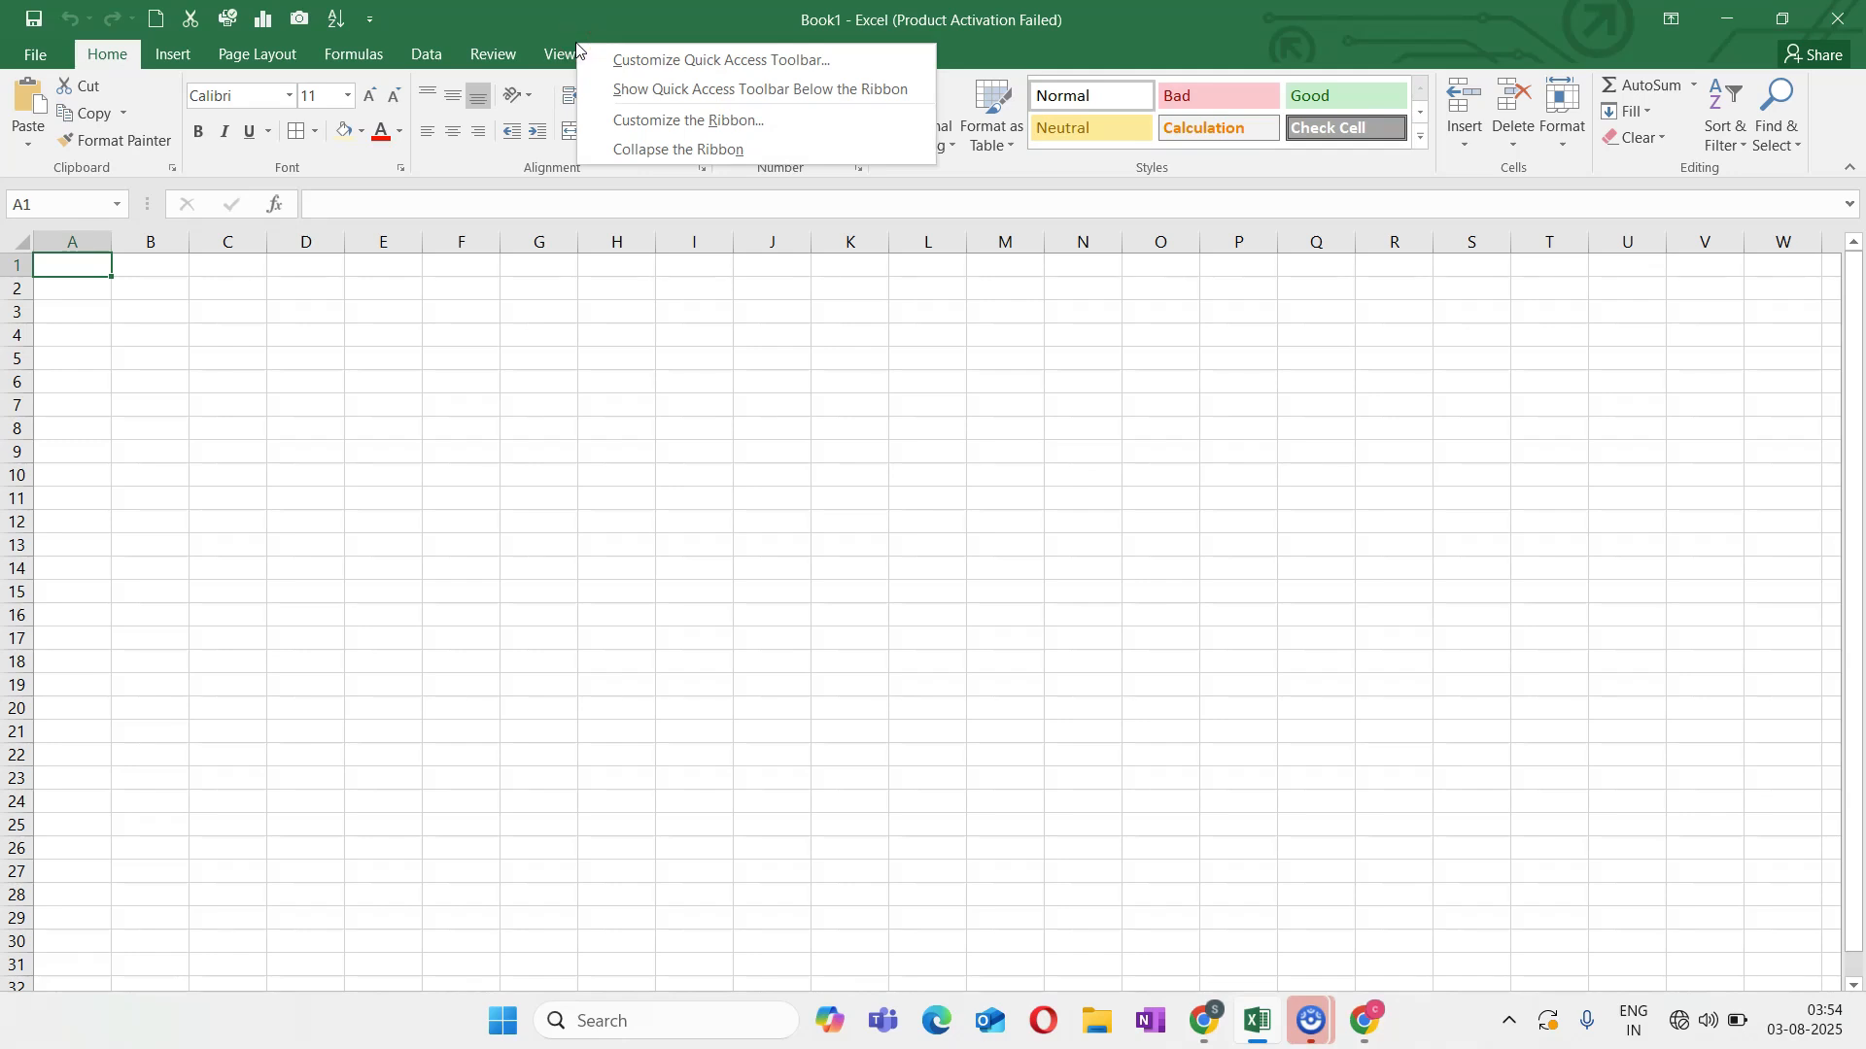
{"action": "left_click", "coordinate": [532, 58]}
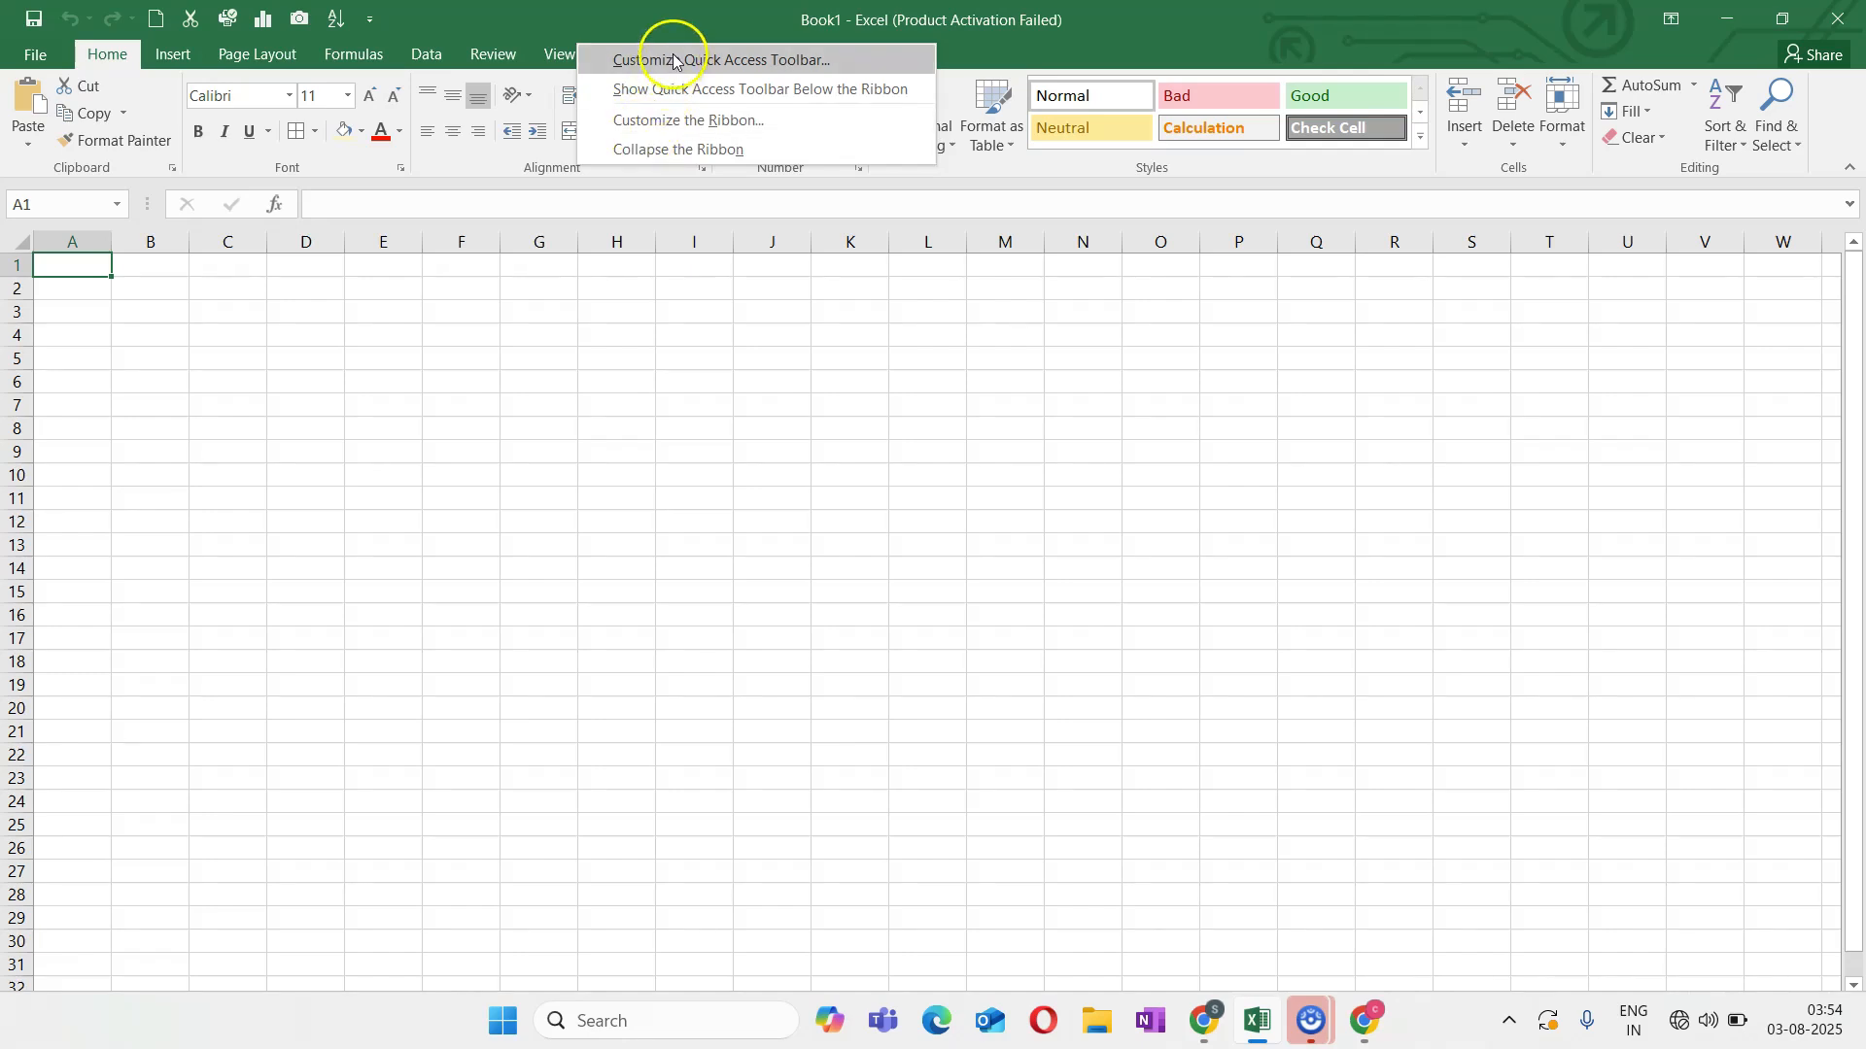
{"action": "left_click", "coordinate": [697, 124]}
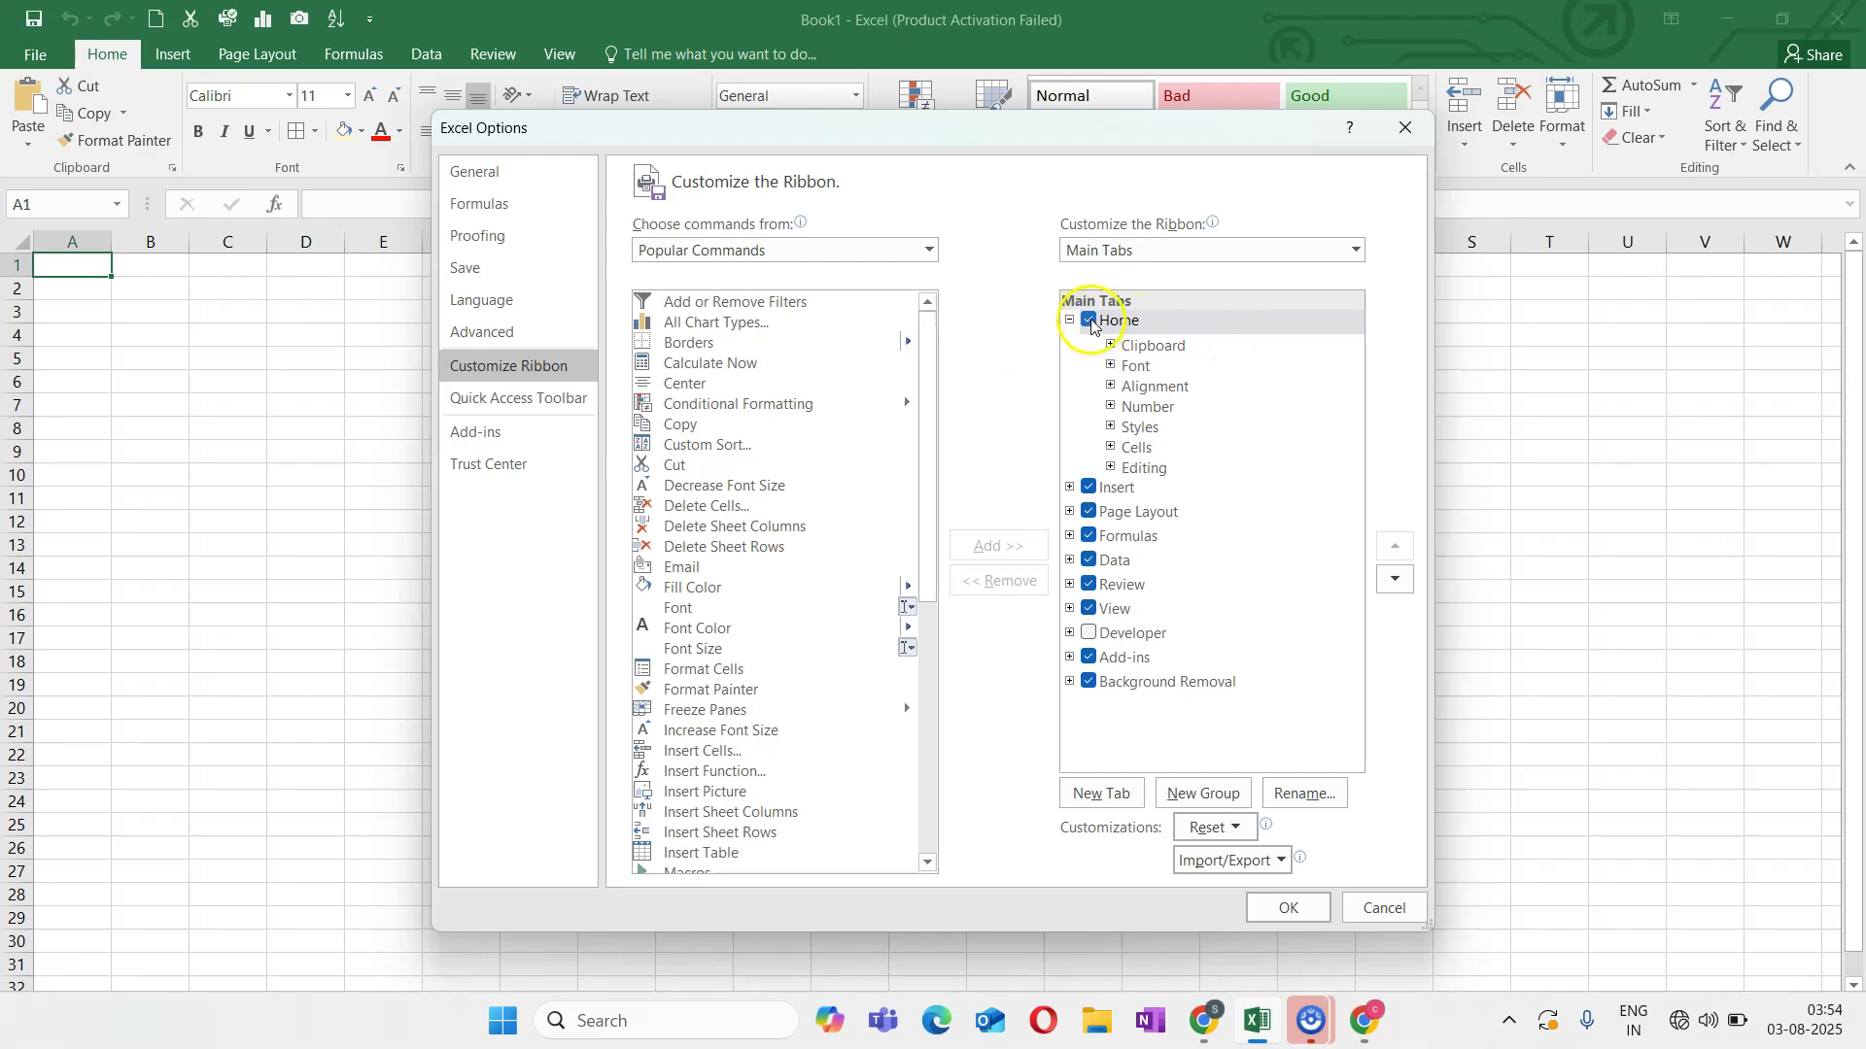
{"action": "left_click", "coordinate": [1131, 350]}
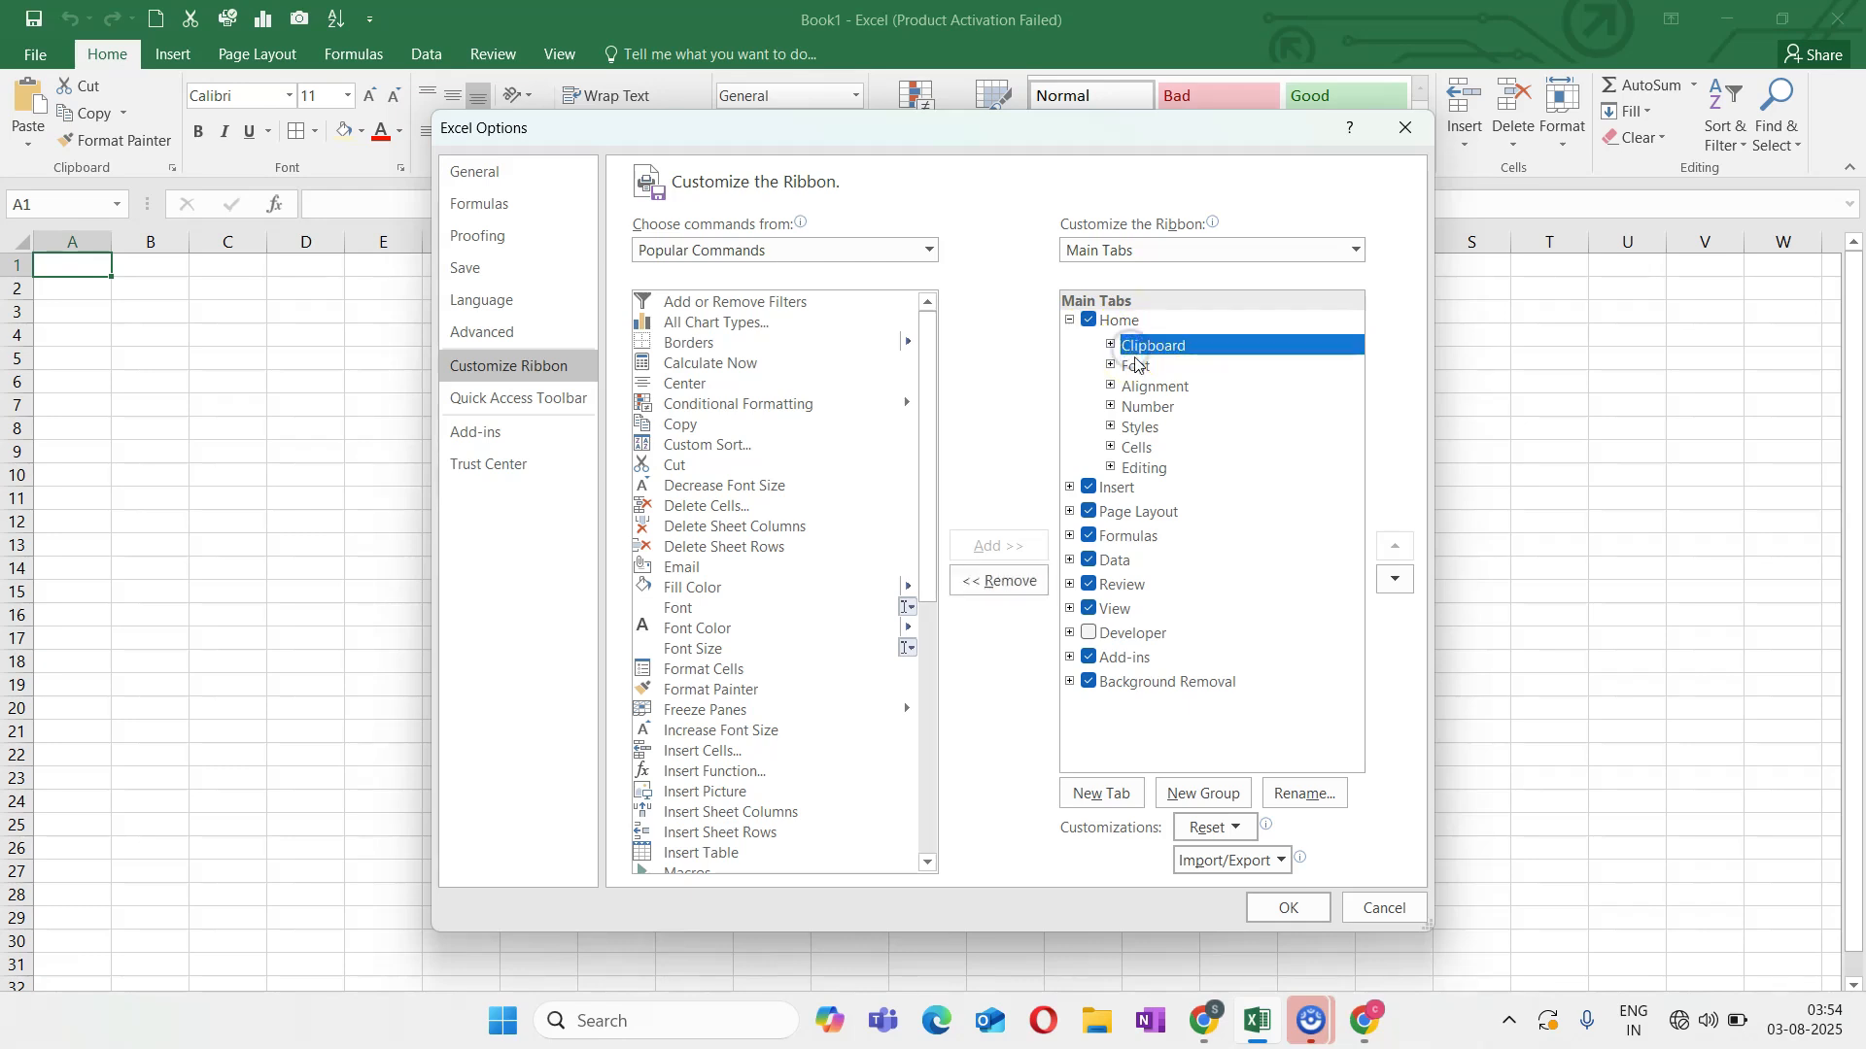
{"action": "left_click", "coordinate": [1139, 369]}
{"action": "left_click", "coordinate": [1144, 387]}
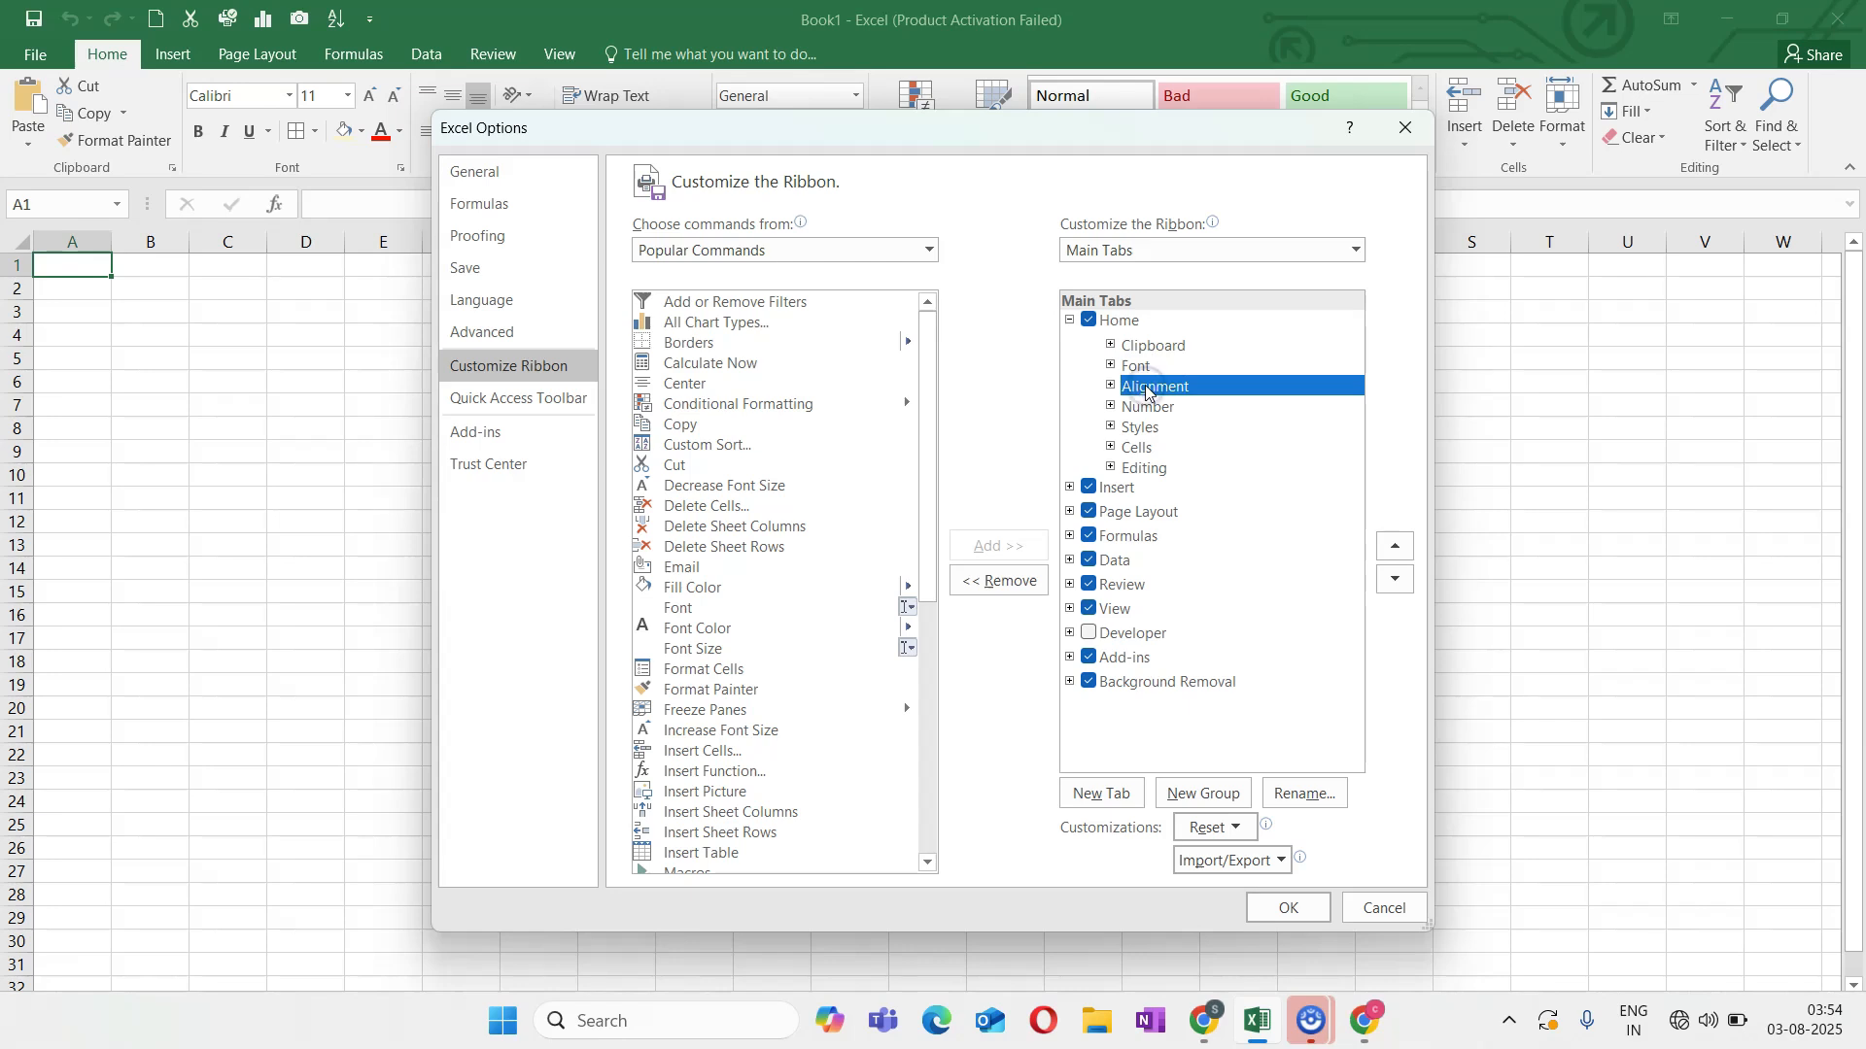
{"action": "left_click", "coordinate": [1119, 491]}
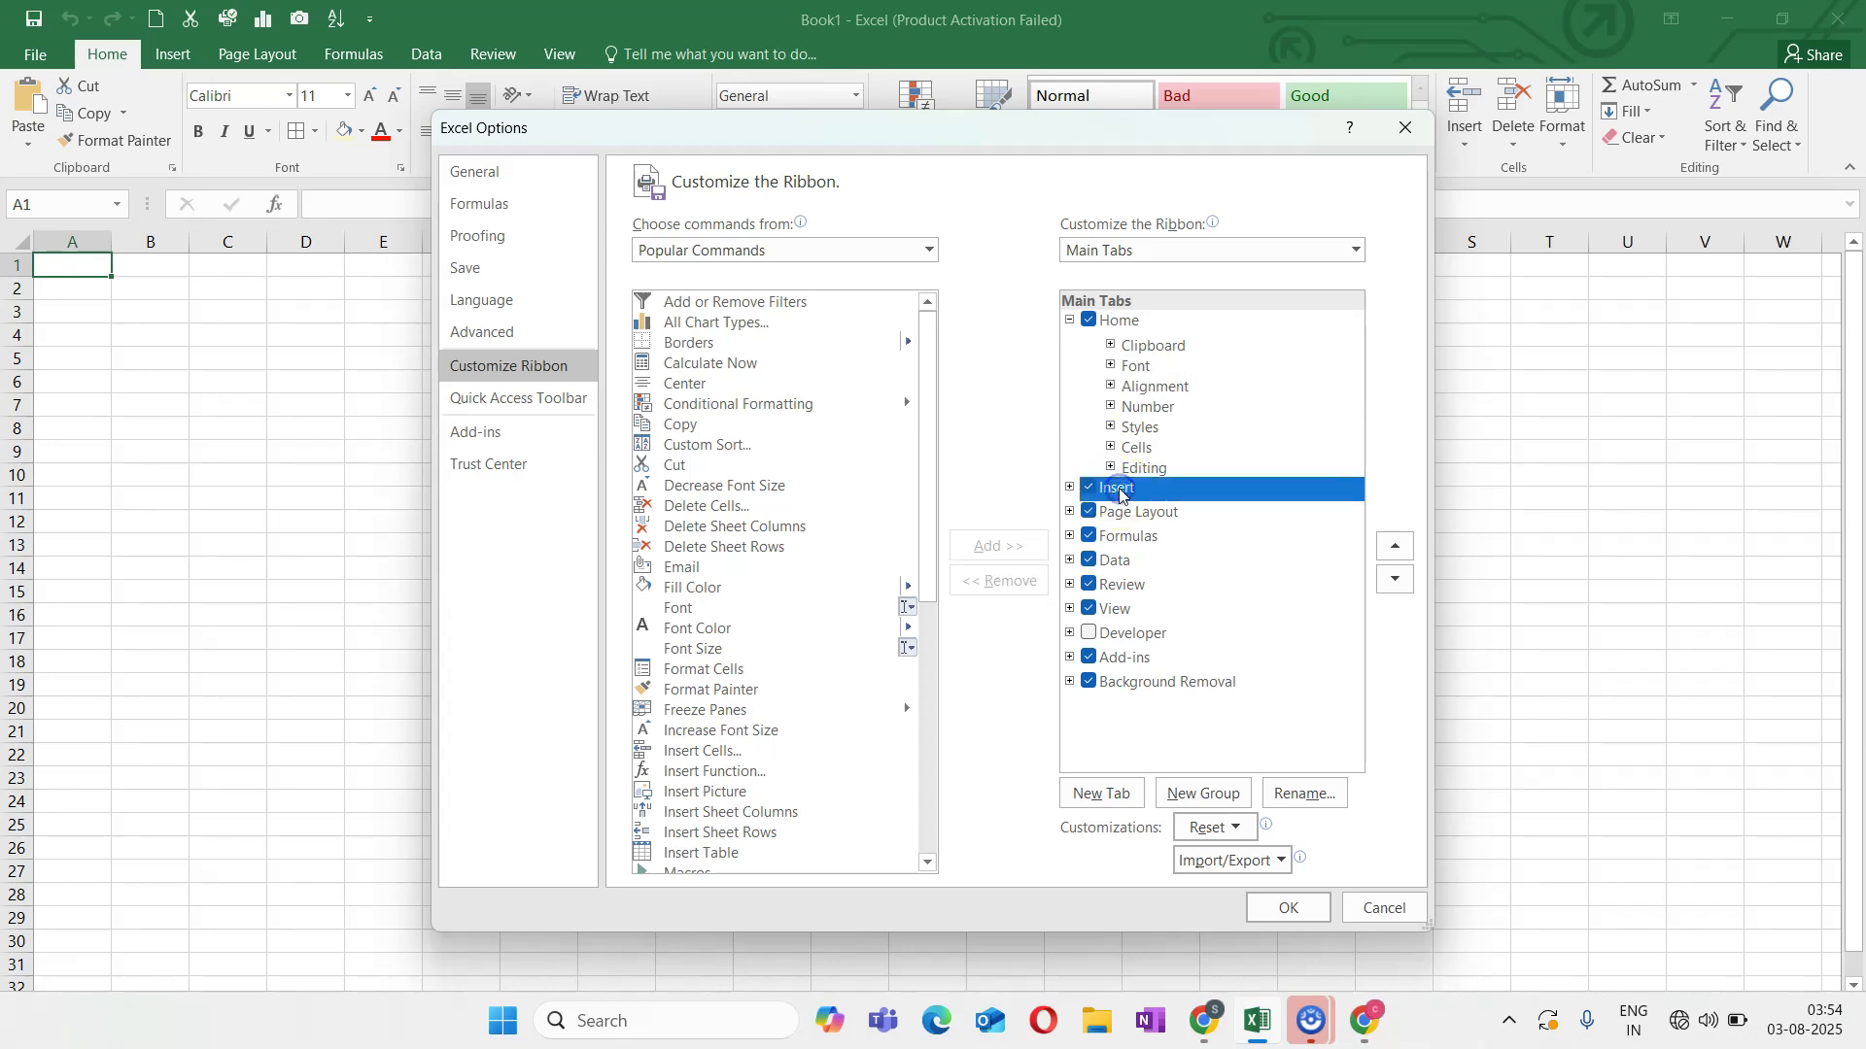
Add a new custom ribbon tab directly after Page Layout and rename it MyTab.
{"action": "left_click", "coordinate": [1129, 515]}
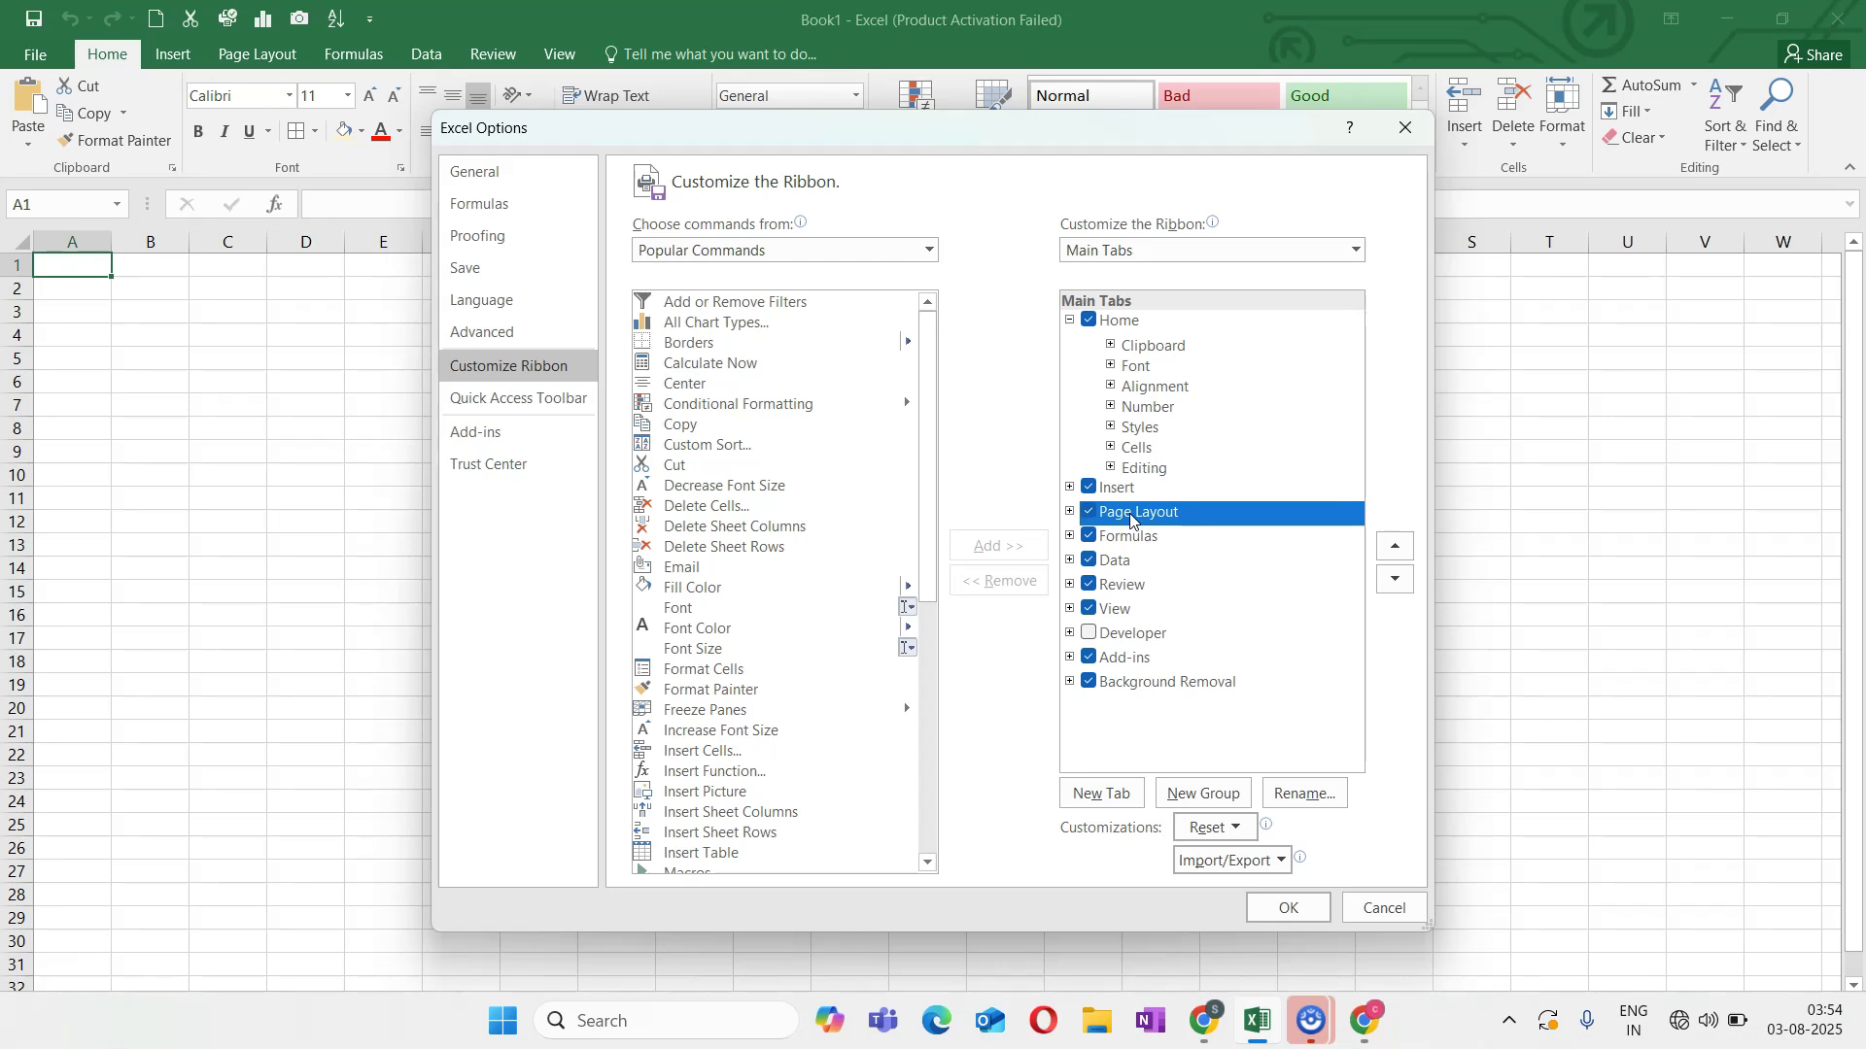
{"action": "left_click", "coordinate": [1111, 799]}
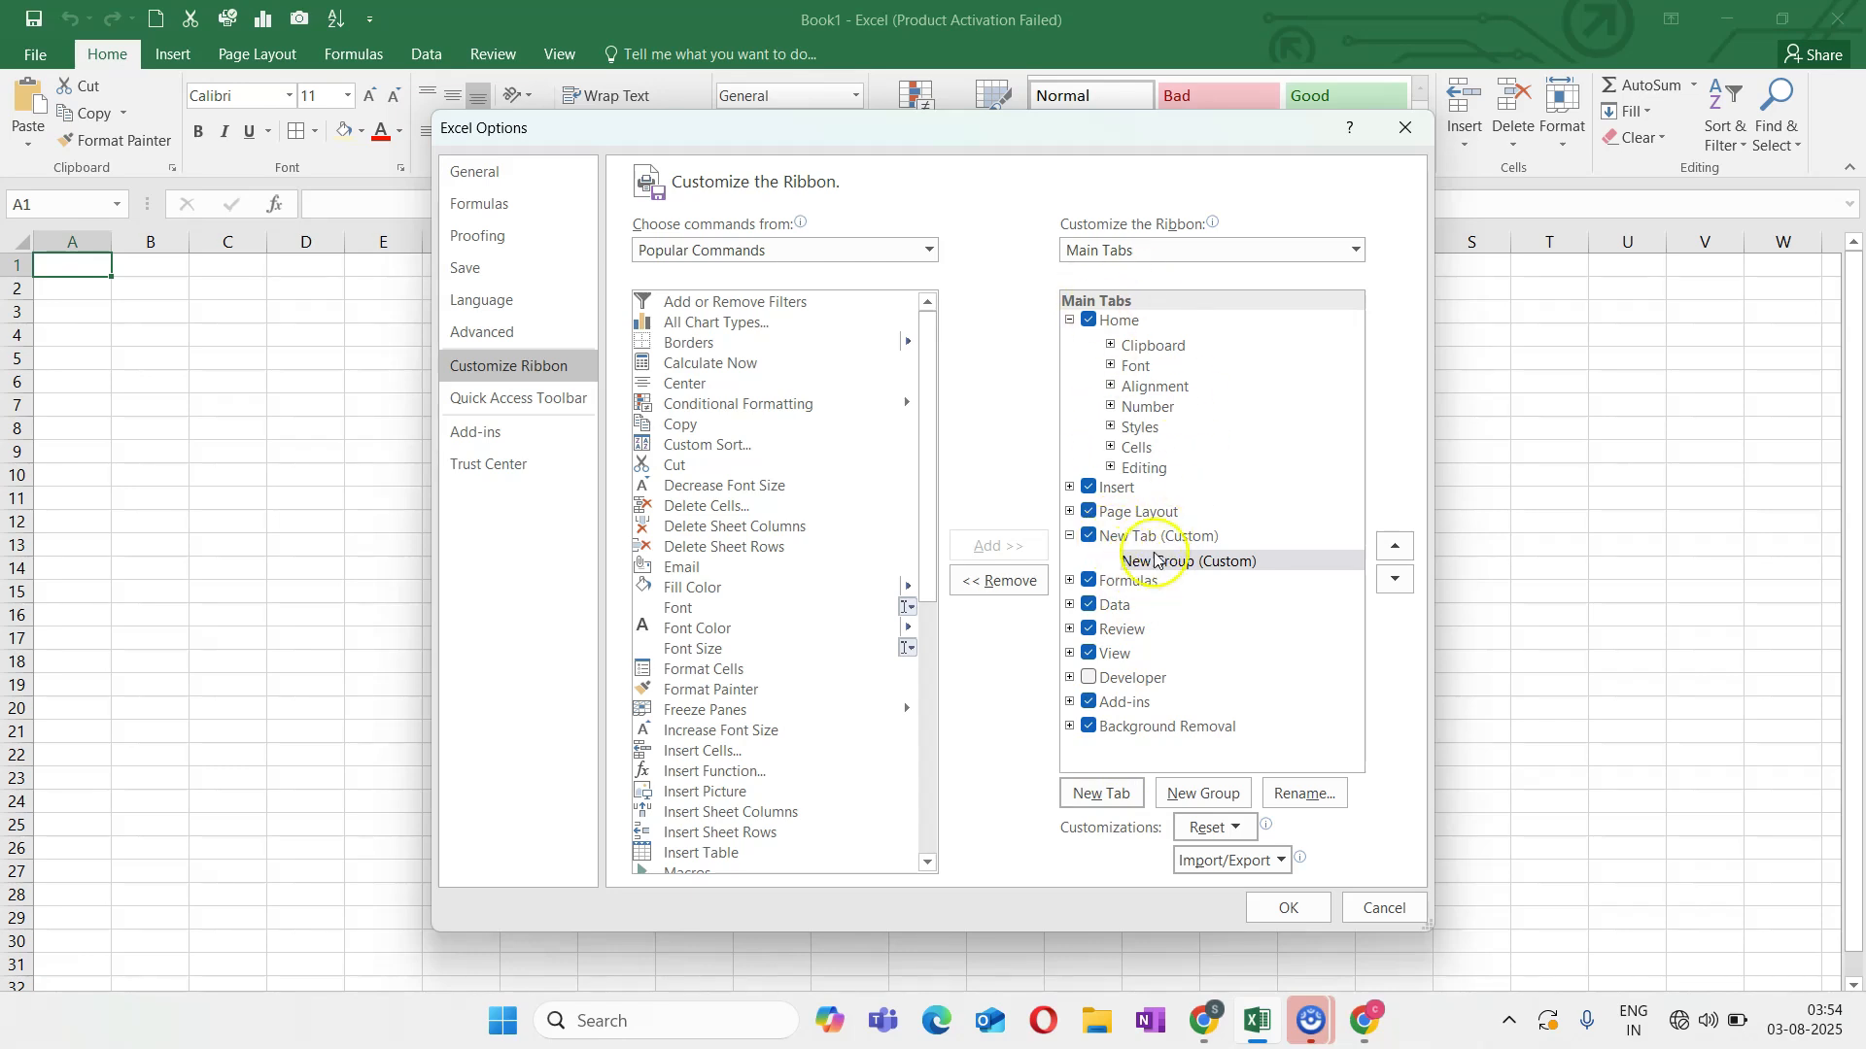
{"action": "left_click", "coordinate": [1143, 537]}
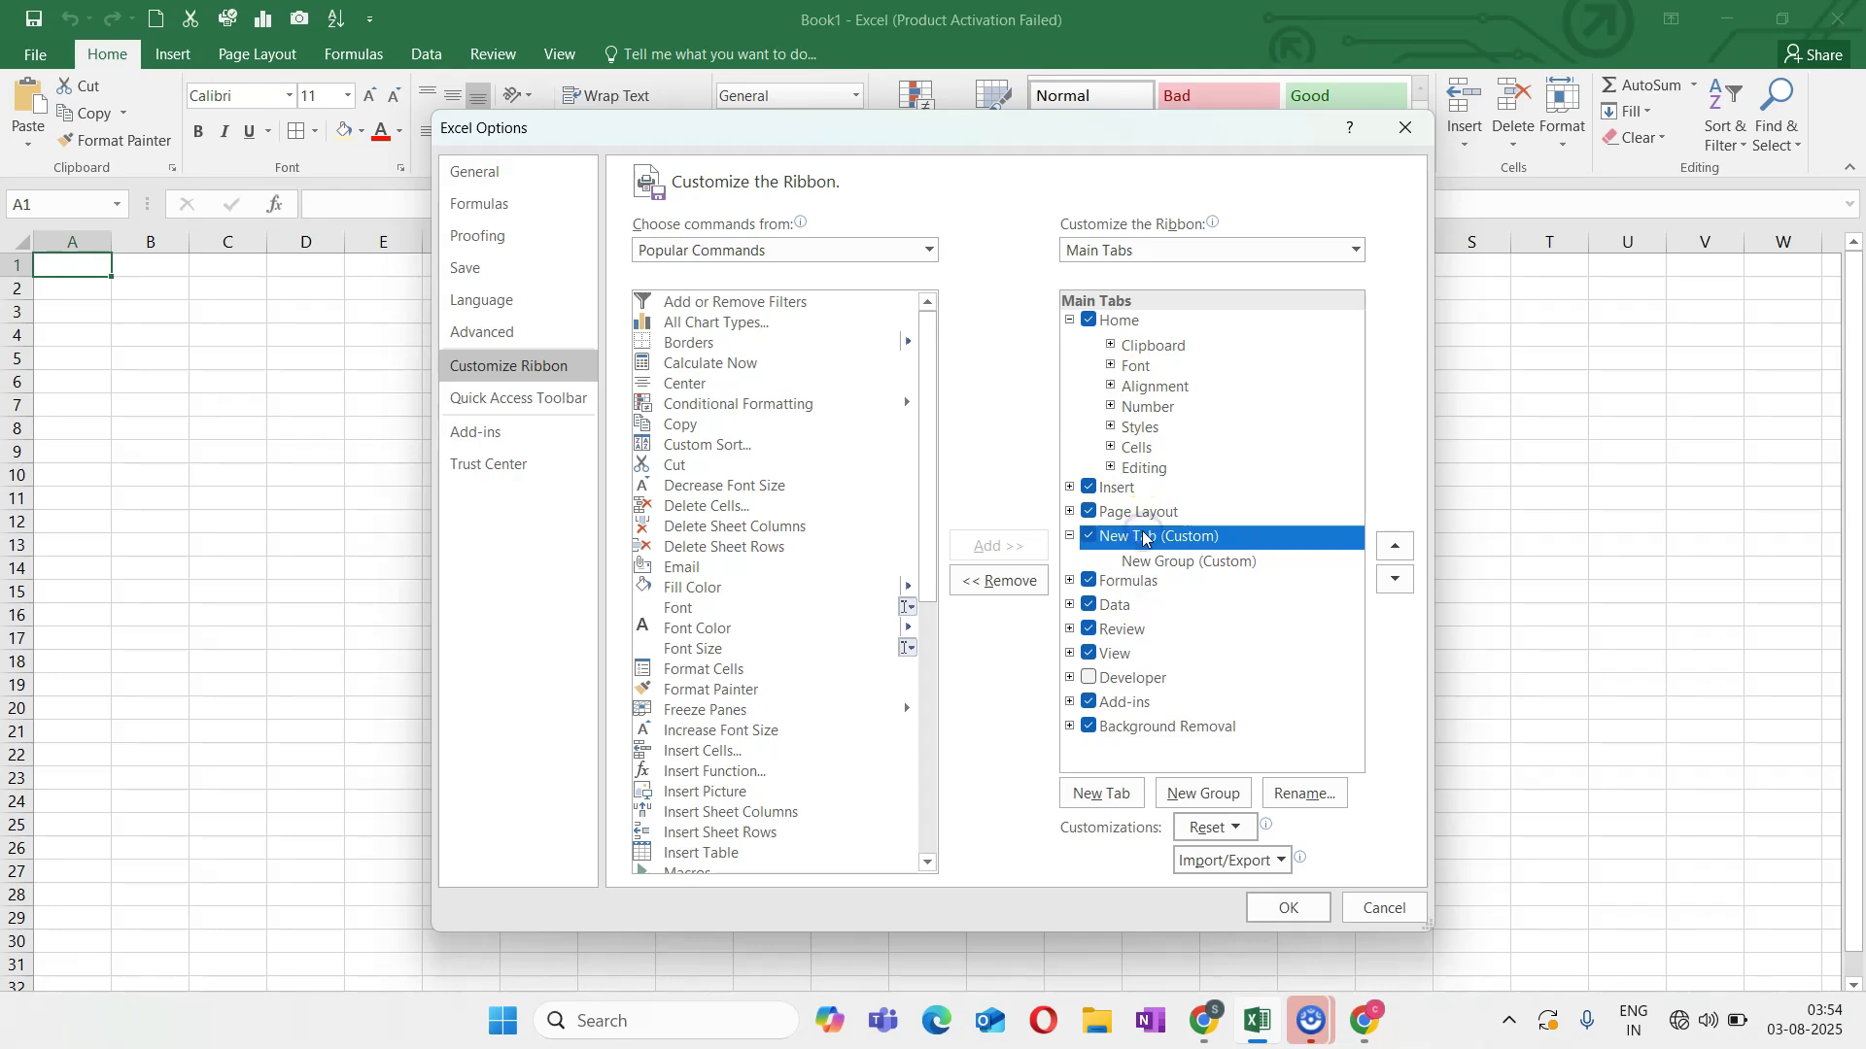
{"action": "left_click", "coordinate": [1298, 793]}
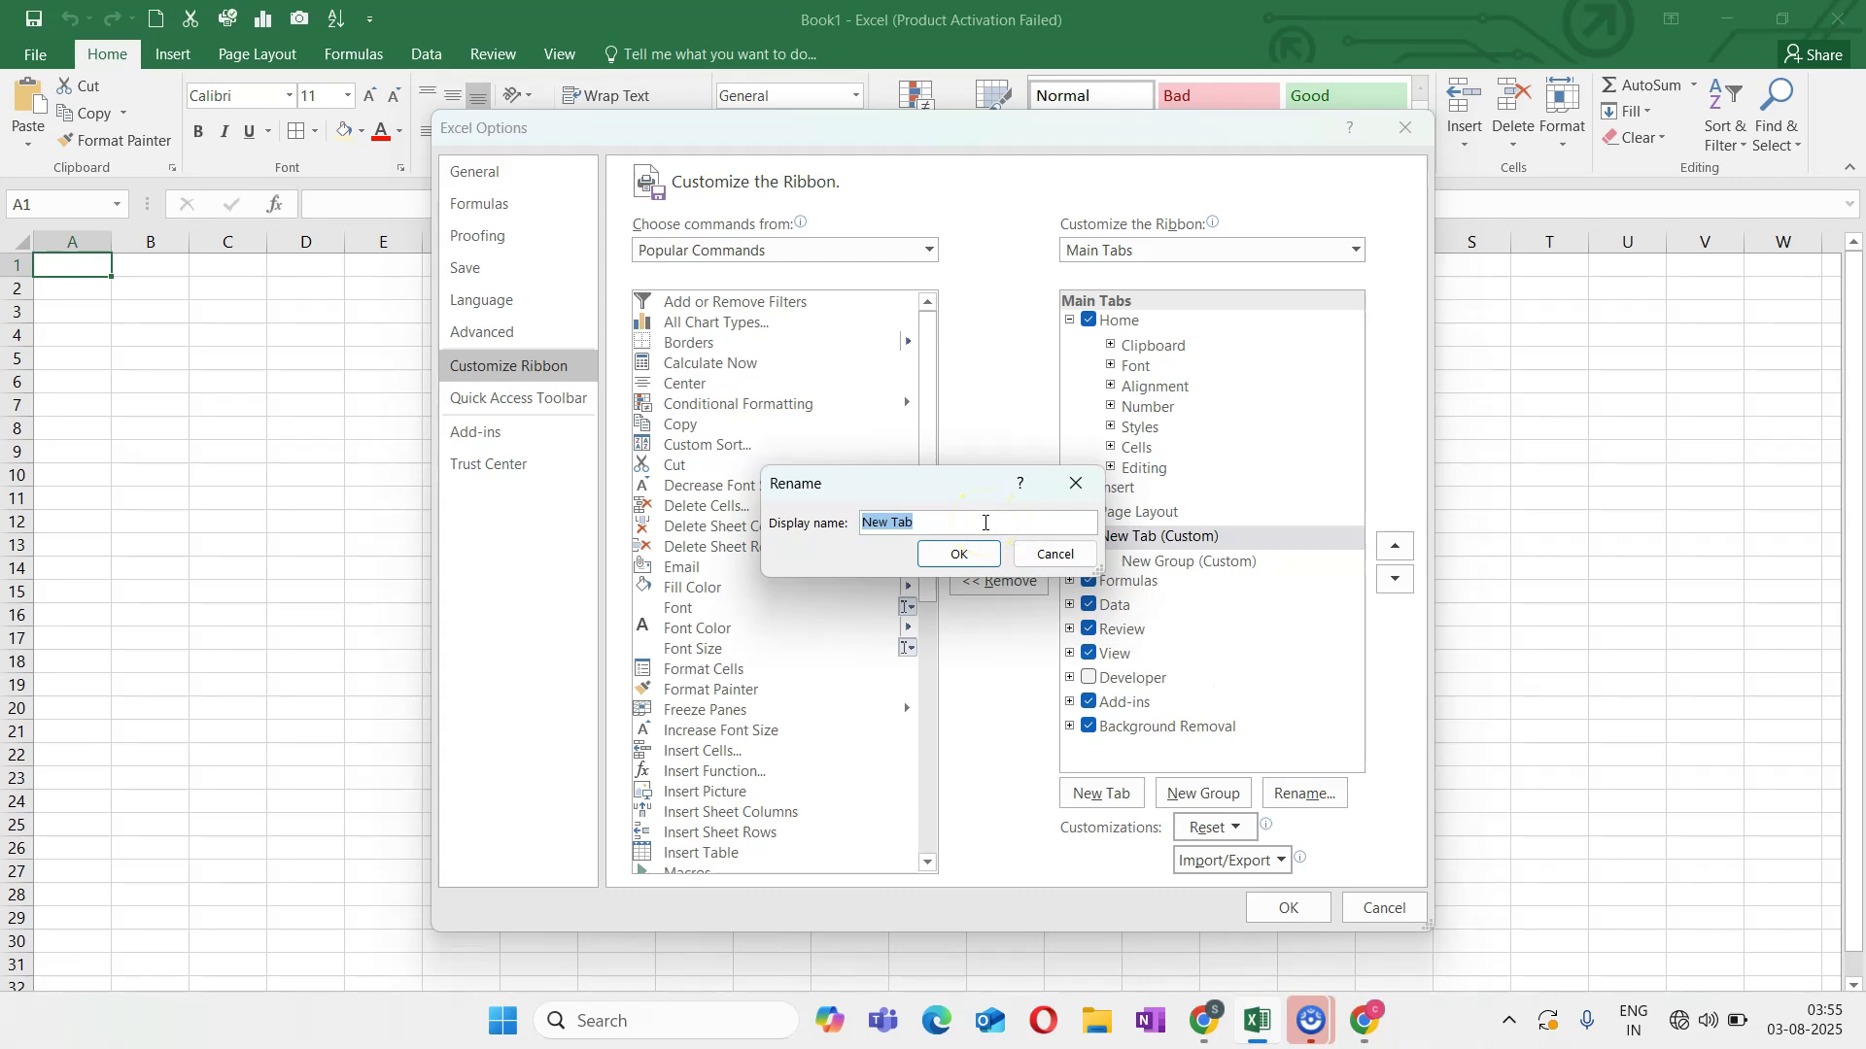
{"action": "key", "text": "BackSpace"}
{"action": "type", "text": "MyTab"}
{"action": "left_click", "coordinate": [952, 552]}
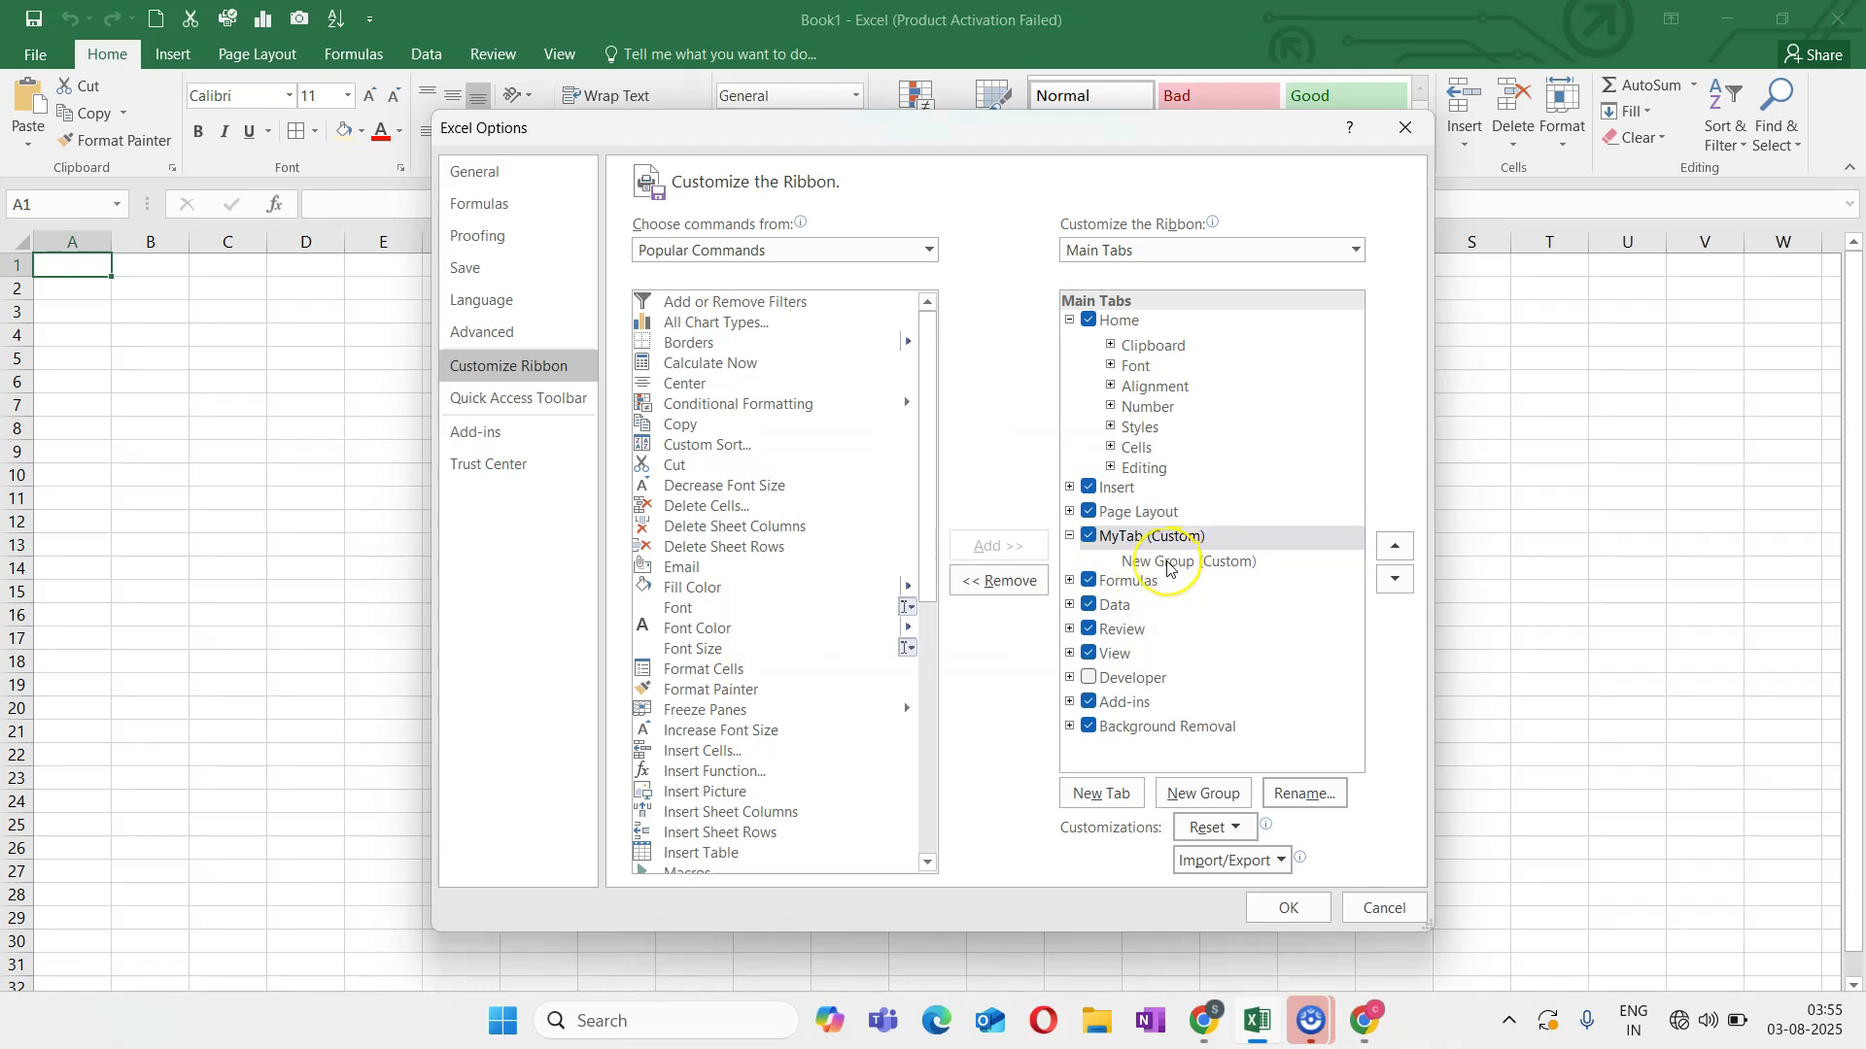
Rename the new group in MyTab as MyGroup1 and give it the figure symbol next to the muted speaker.
{"action": "left_click", "coordinate": [1132, 540]}
{"action": "left_click", "coordinate": [1156, 564]}
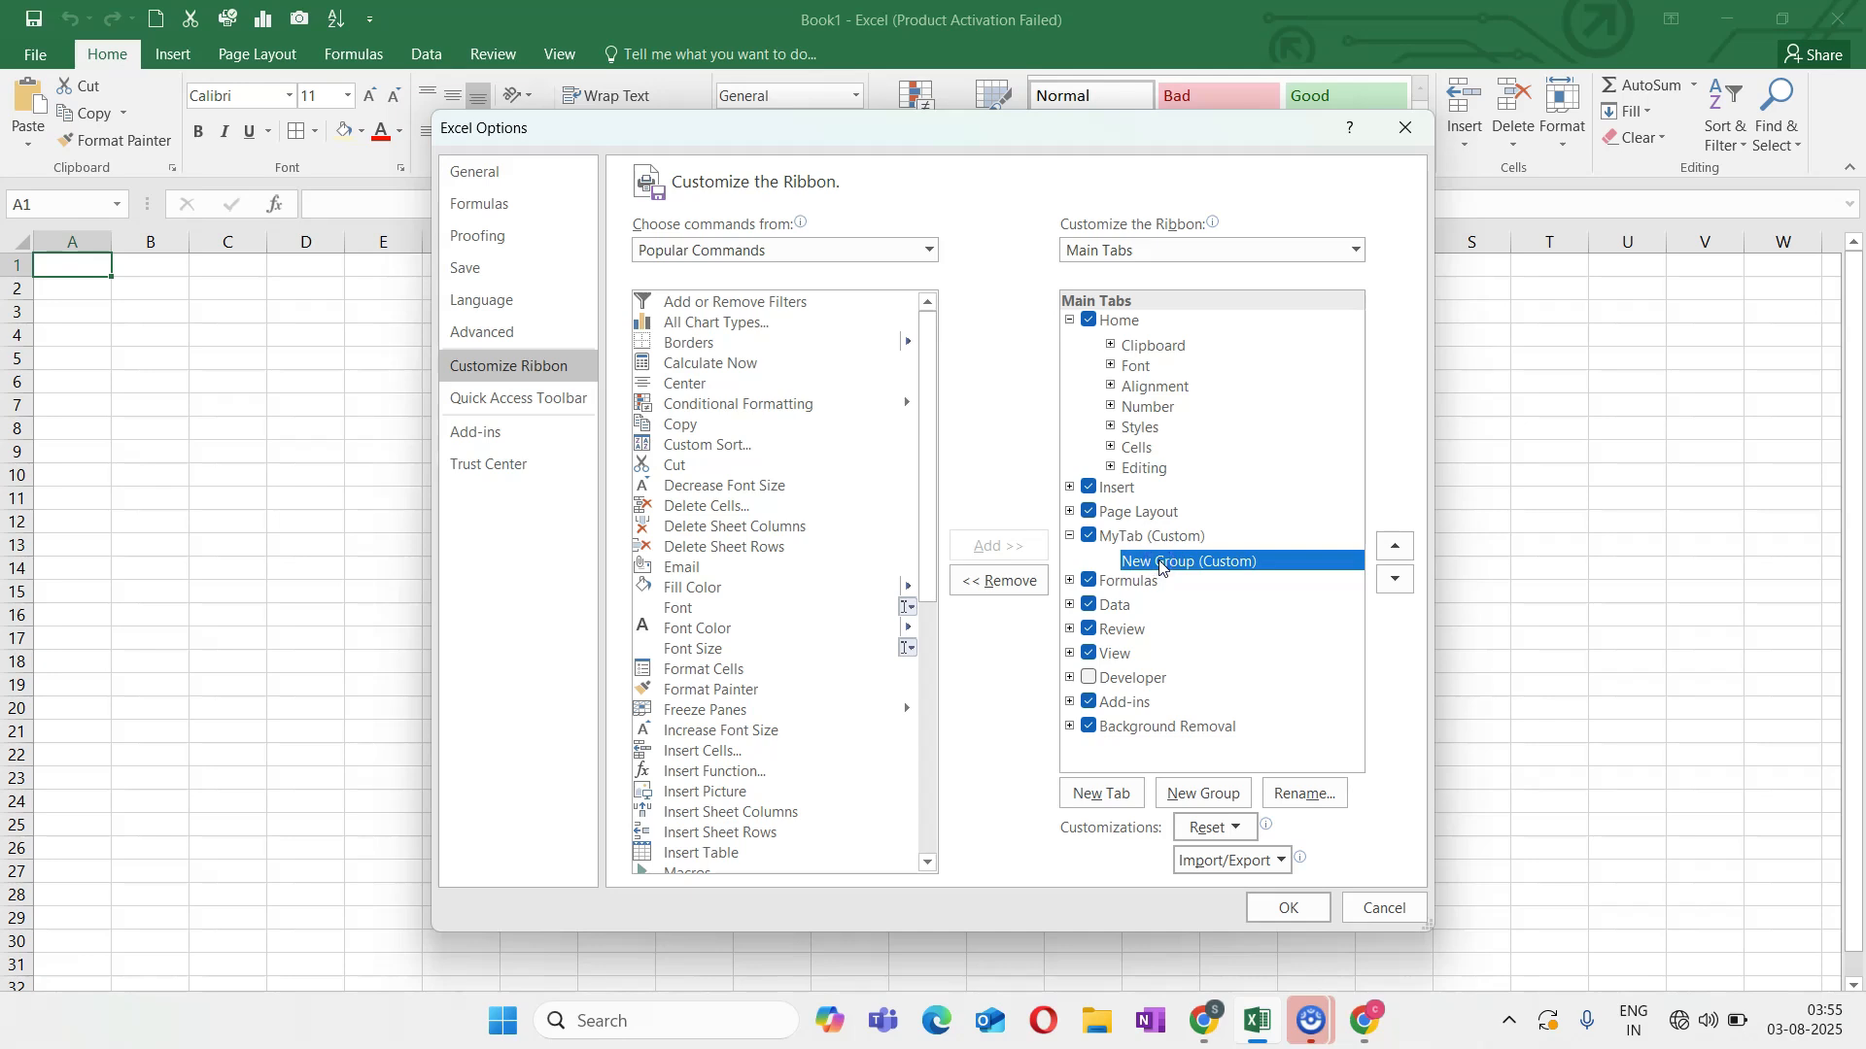
{"action": "left_click", "coordinate": [1305, 794]}
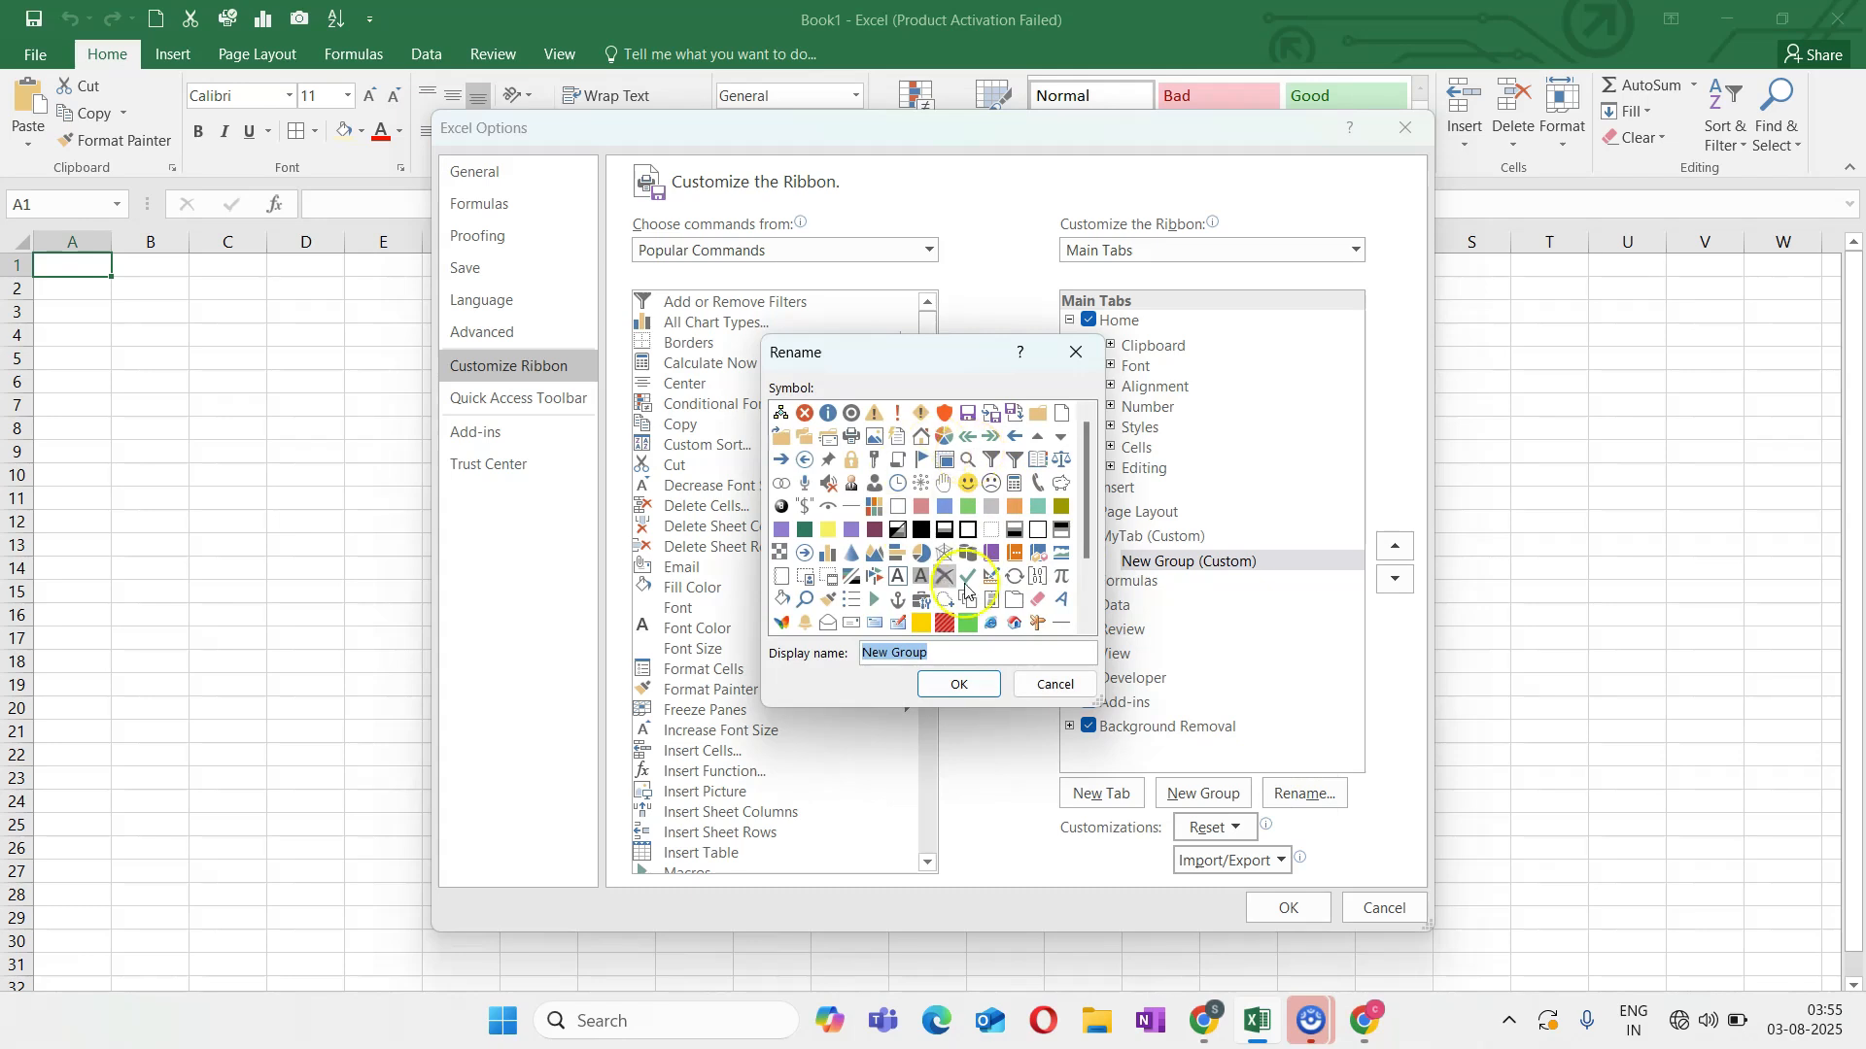
{"action": "key", "text": "BackSpace"}
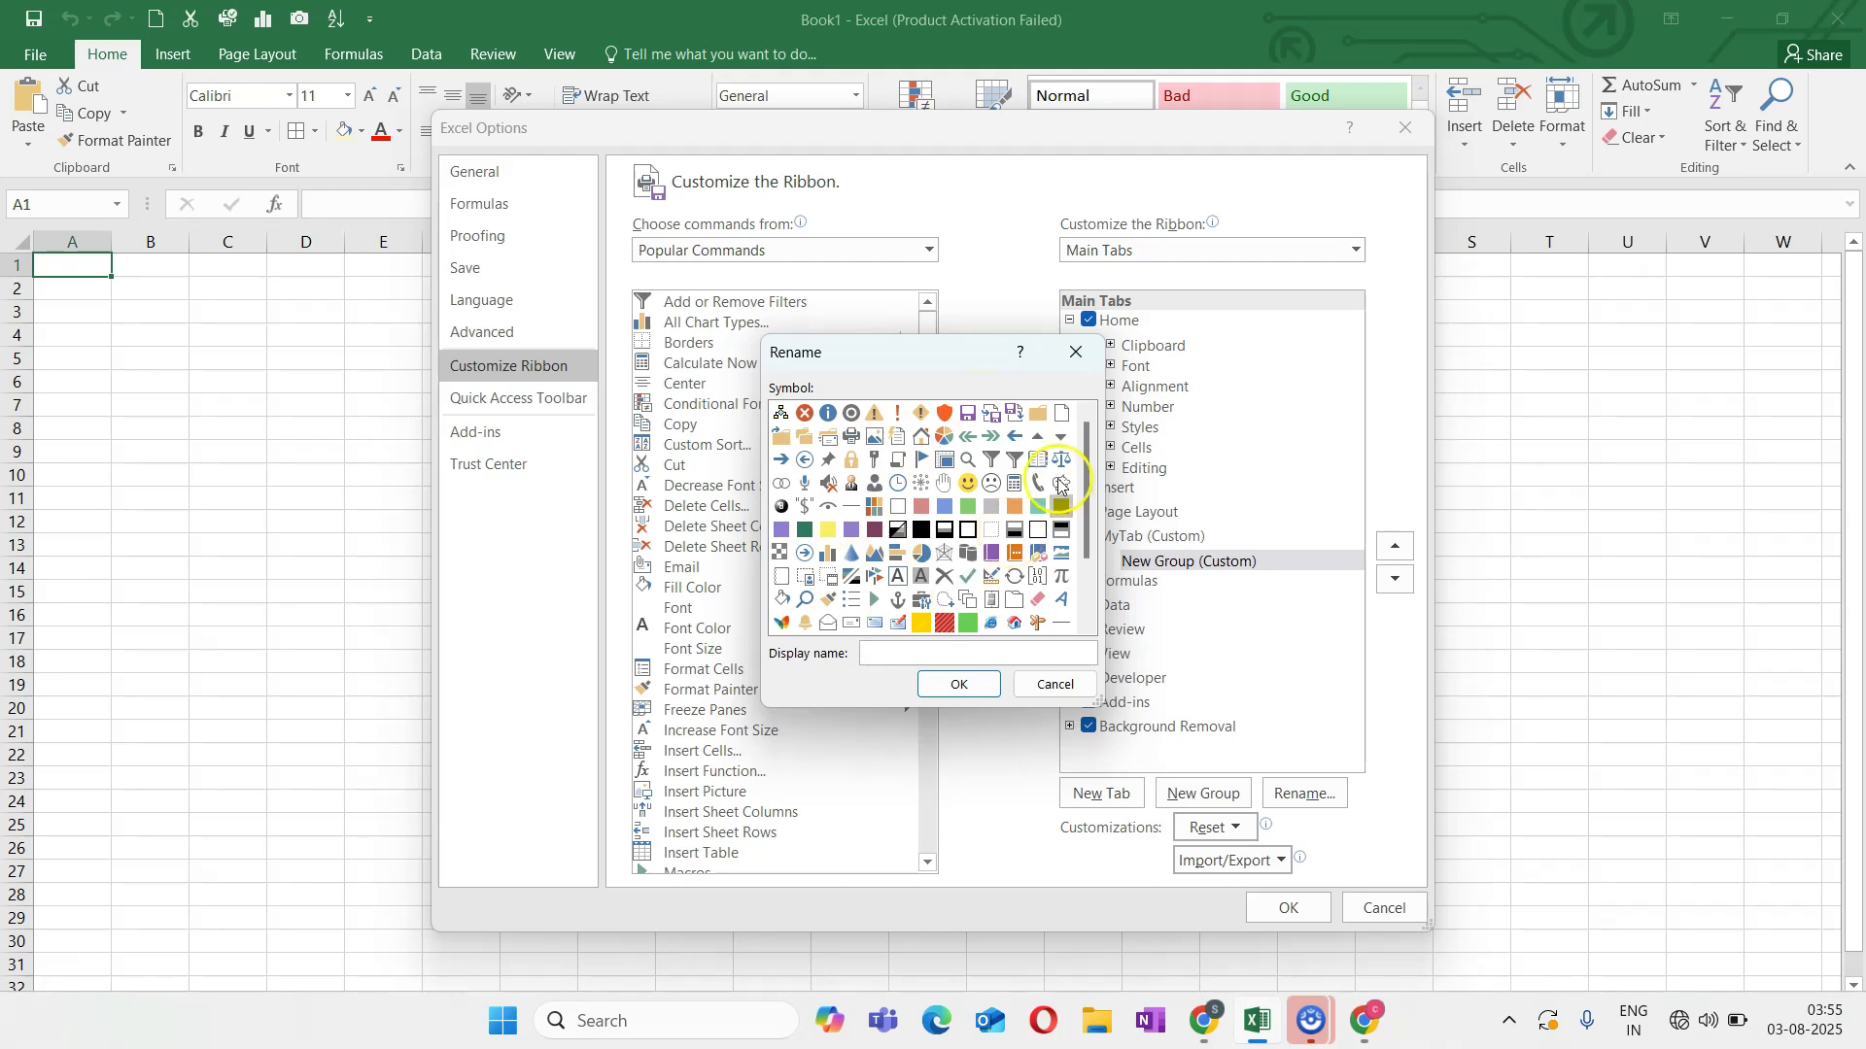
{"action": "left_click", "coordinate": [867, 660]}
{"action": "type", "text": "MyBroup1"}
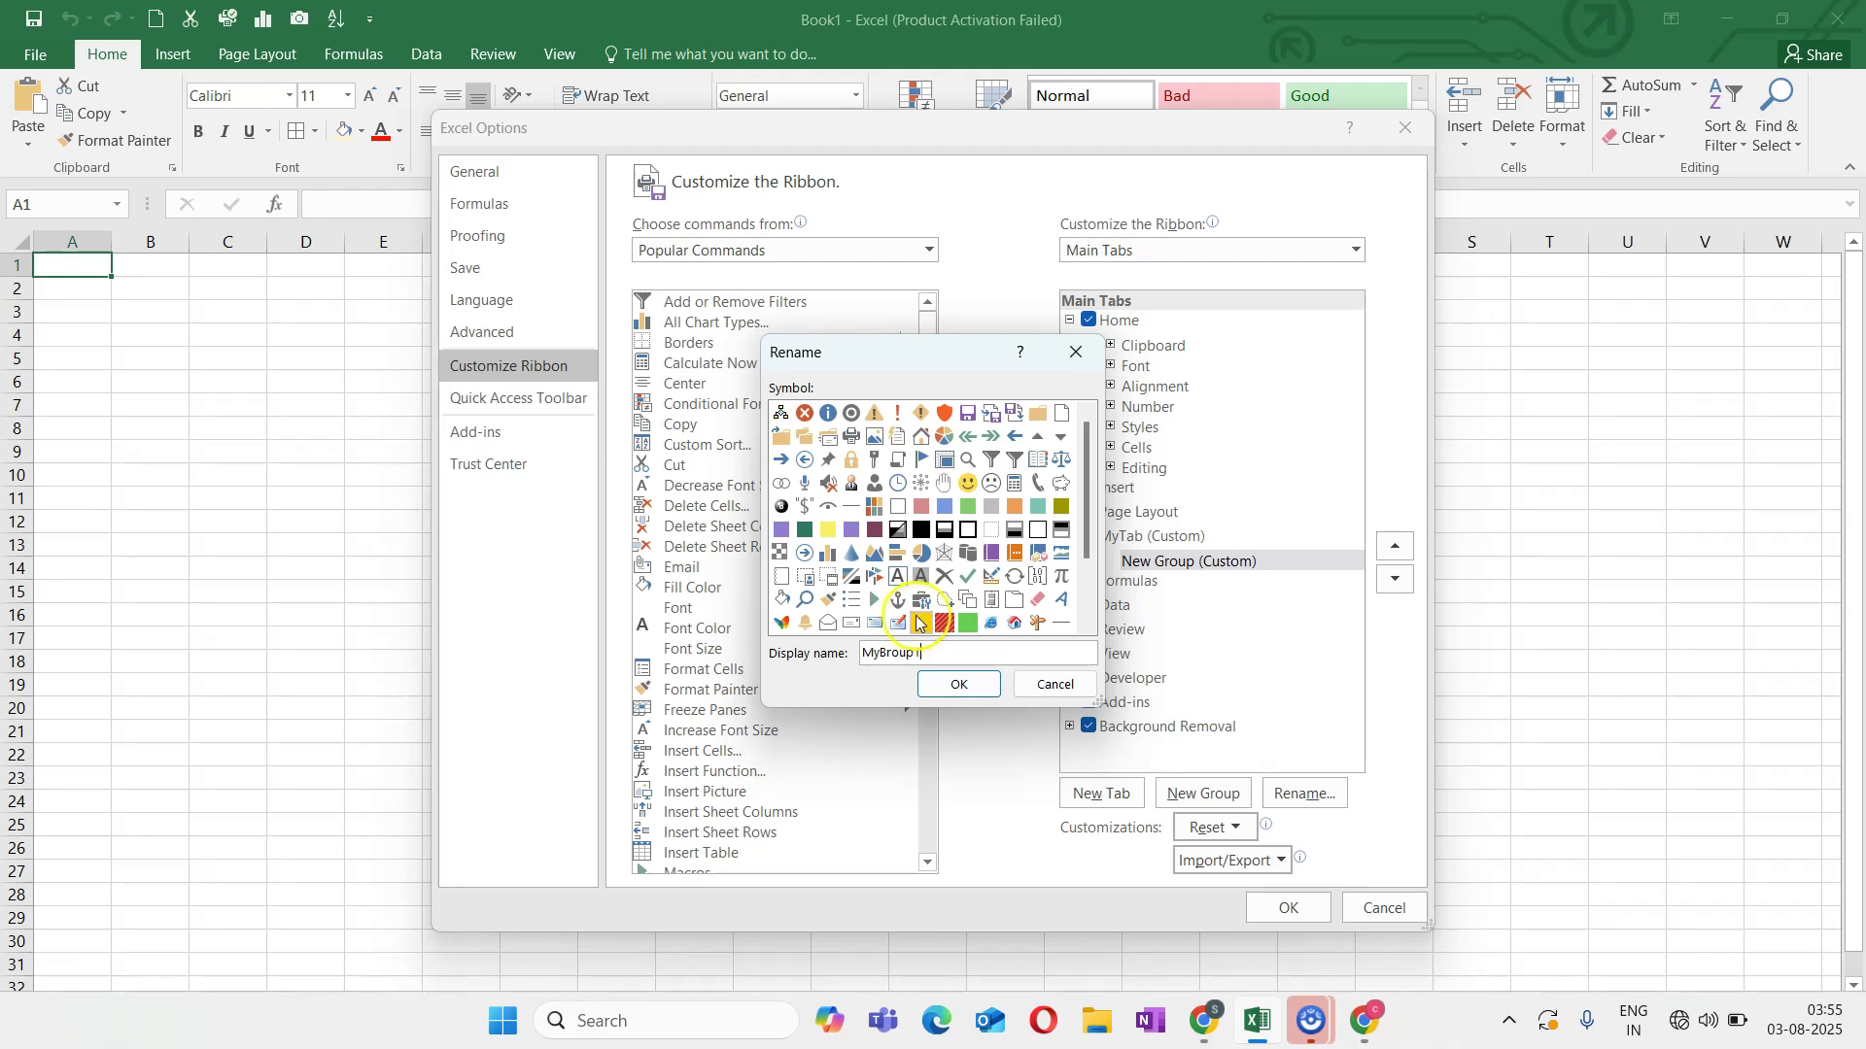
{"action": "left_click", "coordinate": [886, 652]}
{"action": "key", "text": "BackSpace"}
{"action": "type", "text": "G"}
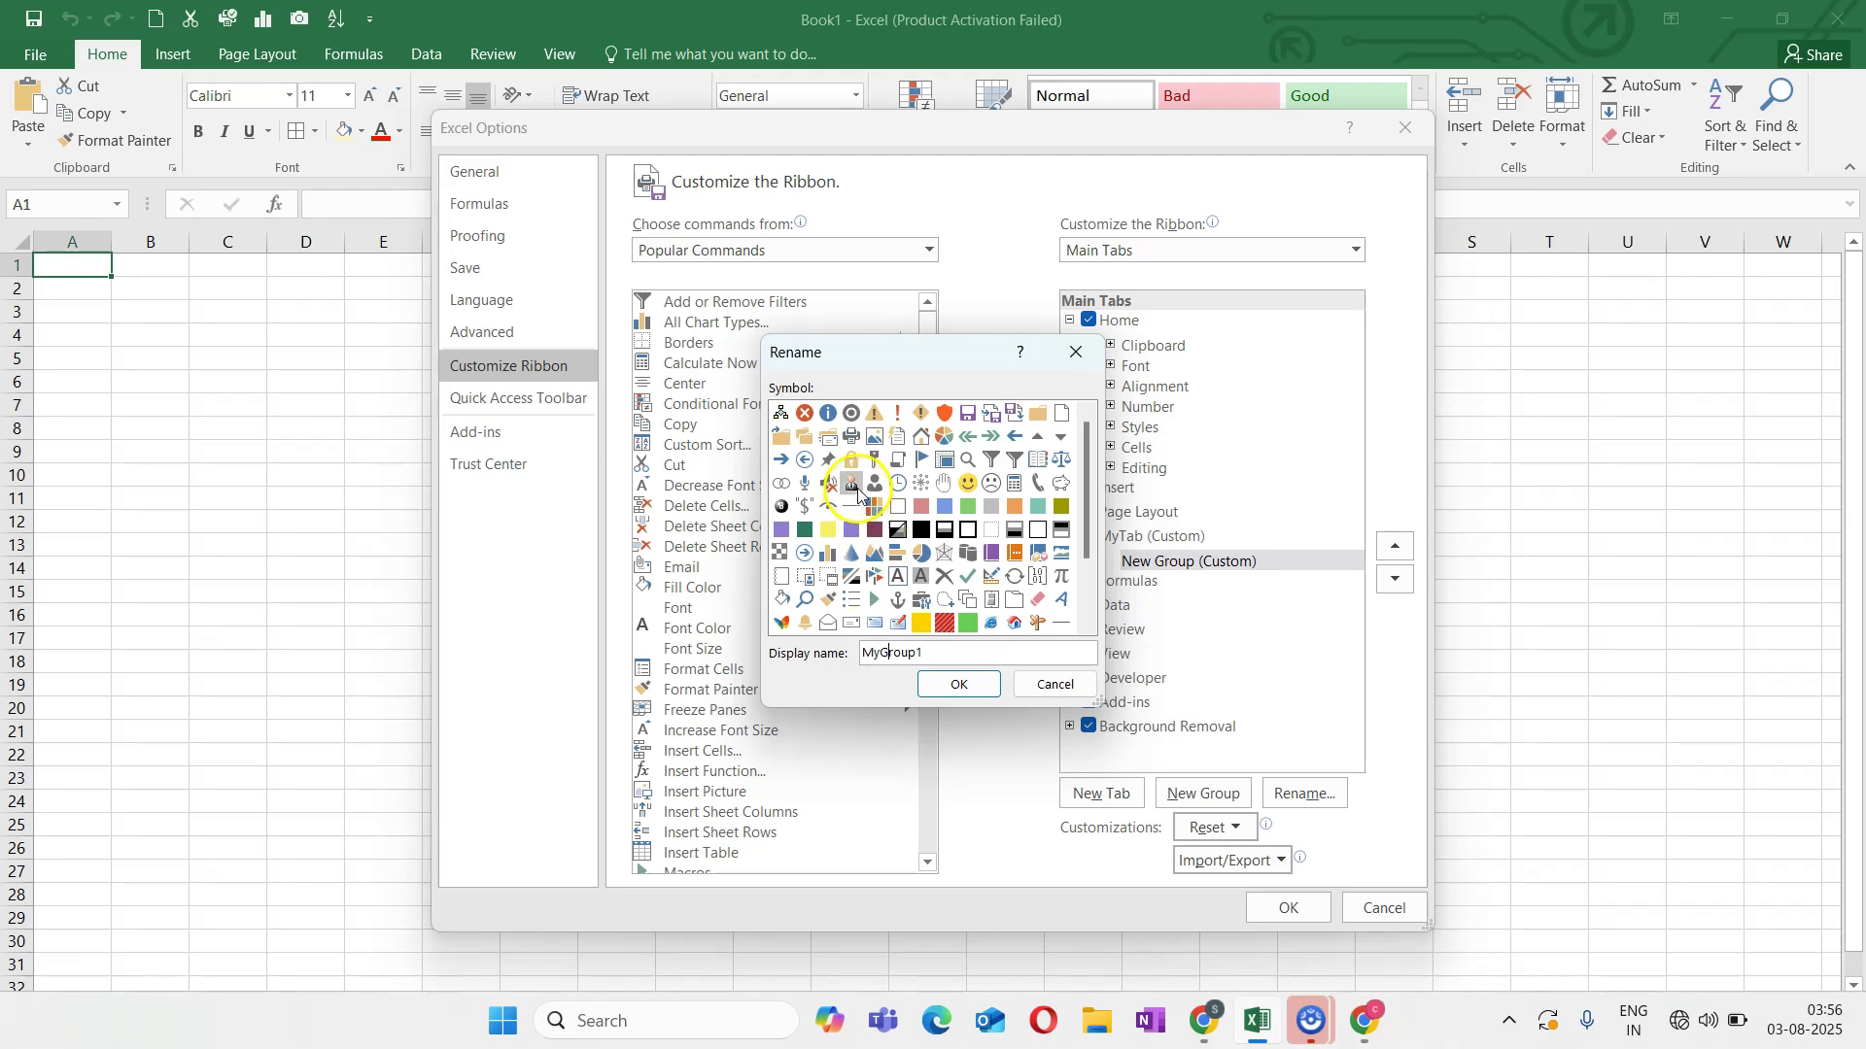
{"action": "left_click", "coordinate": [855, 491]}
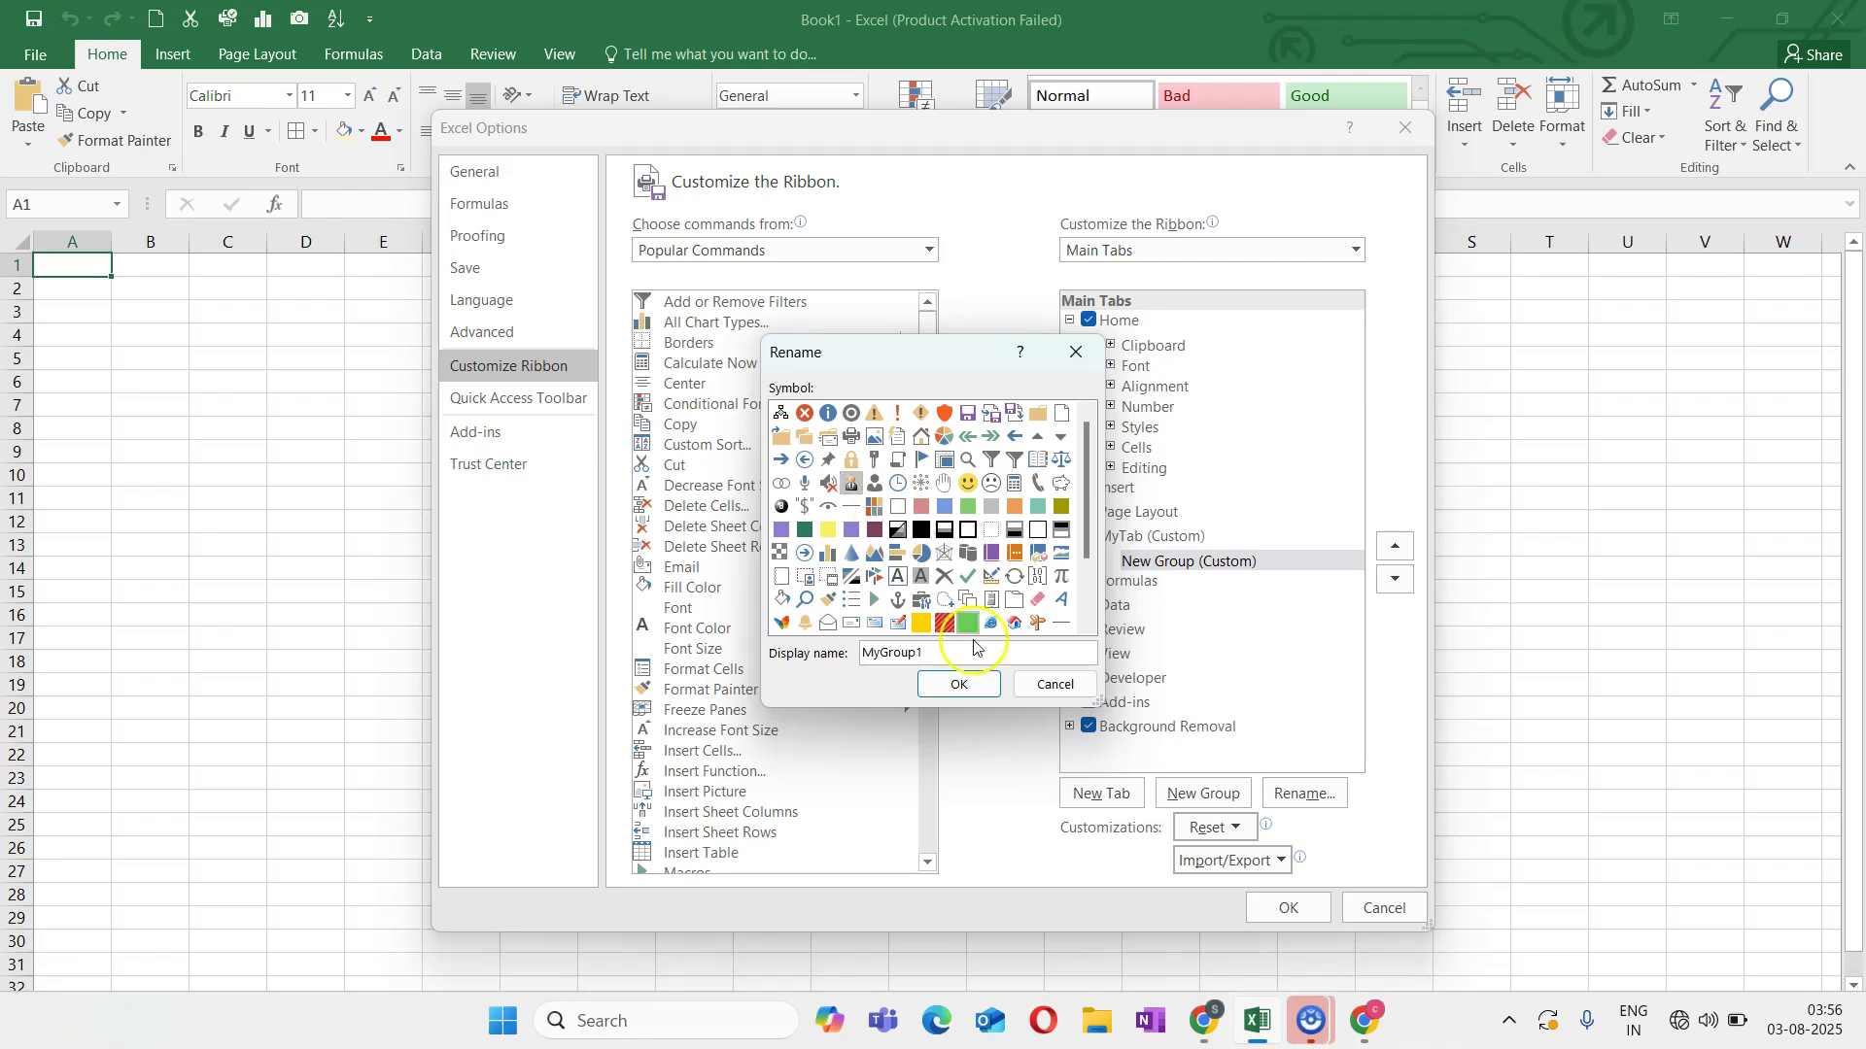
{"action": "left_click", "coordinate": [961, 687]}
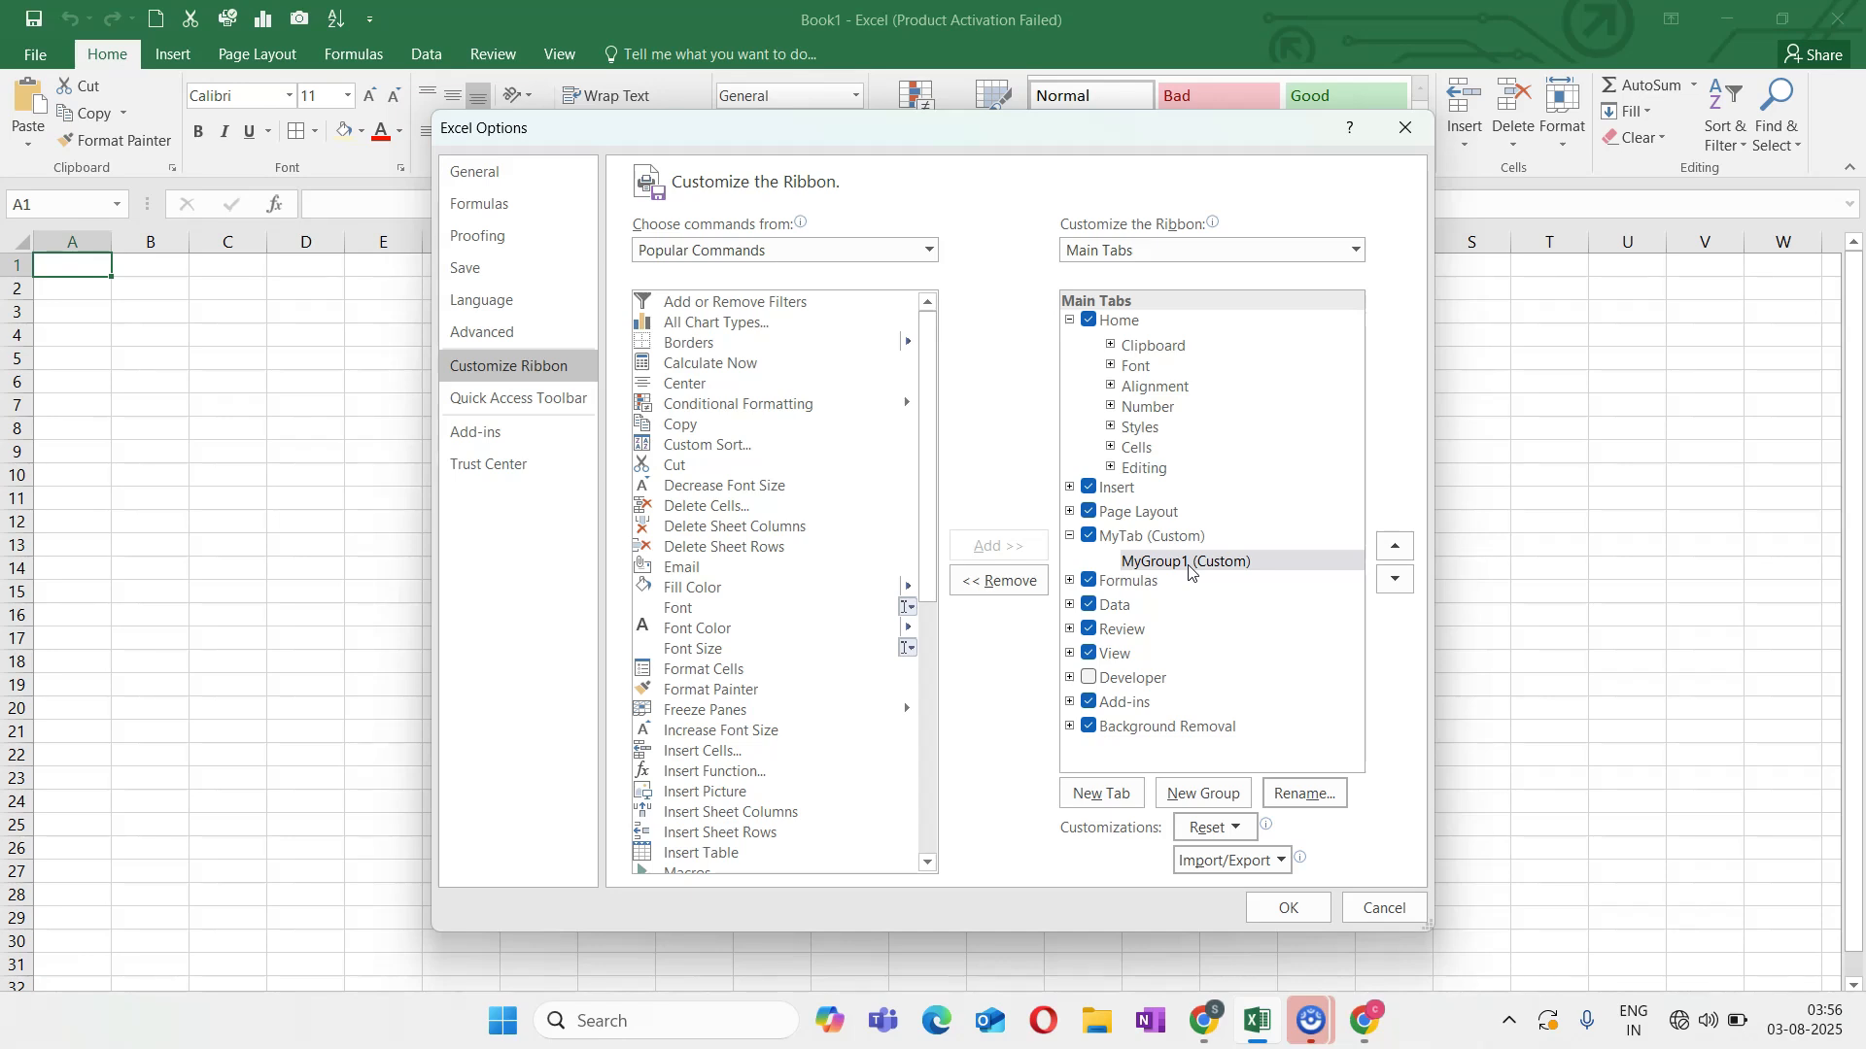
Add a second group to MyTab, rename it MyGroup2 and give it the person symbol beside the clock.
{"action": "left_click", "coordinate": [1127, 538]}
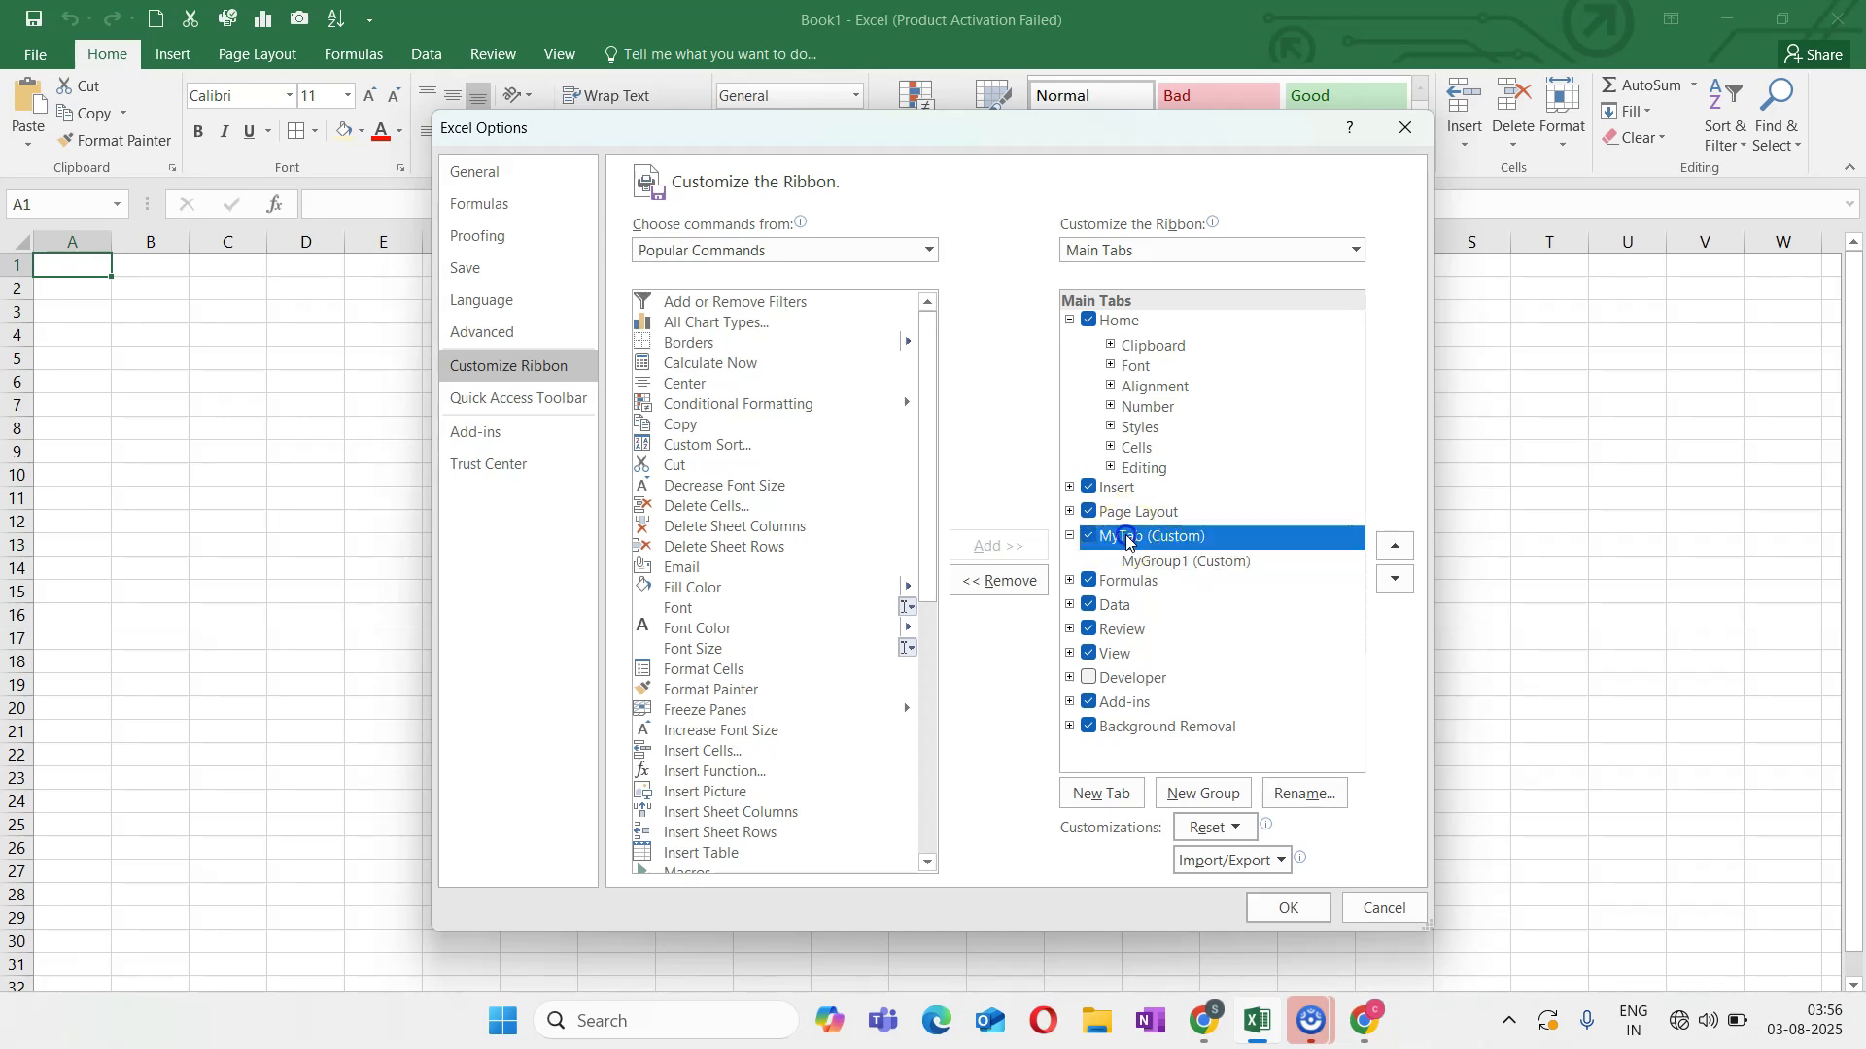
{"action": "left_click", "coordinate": [1221, 797]}
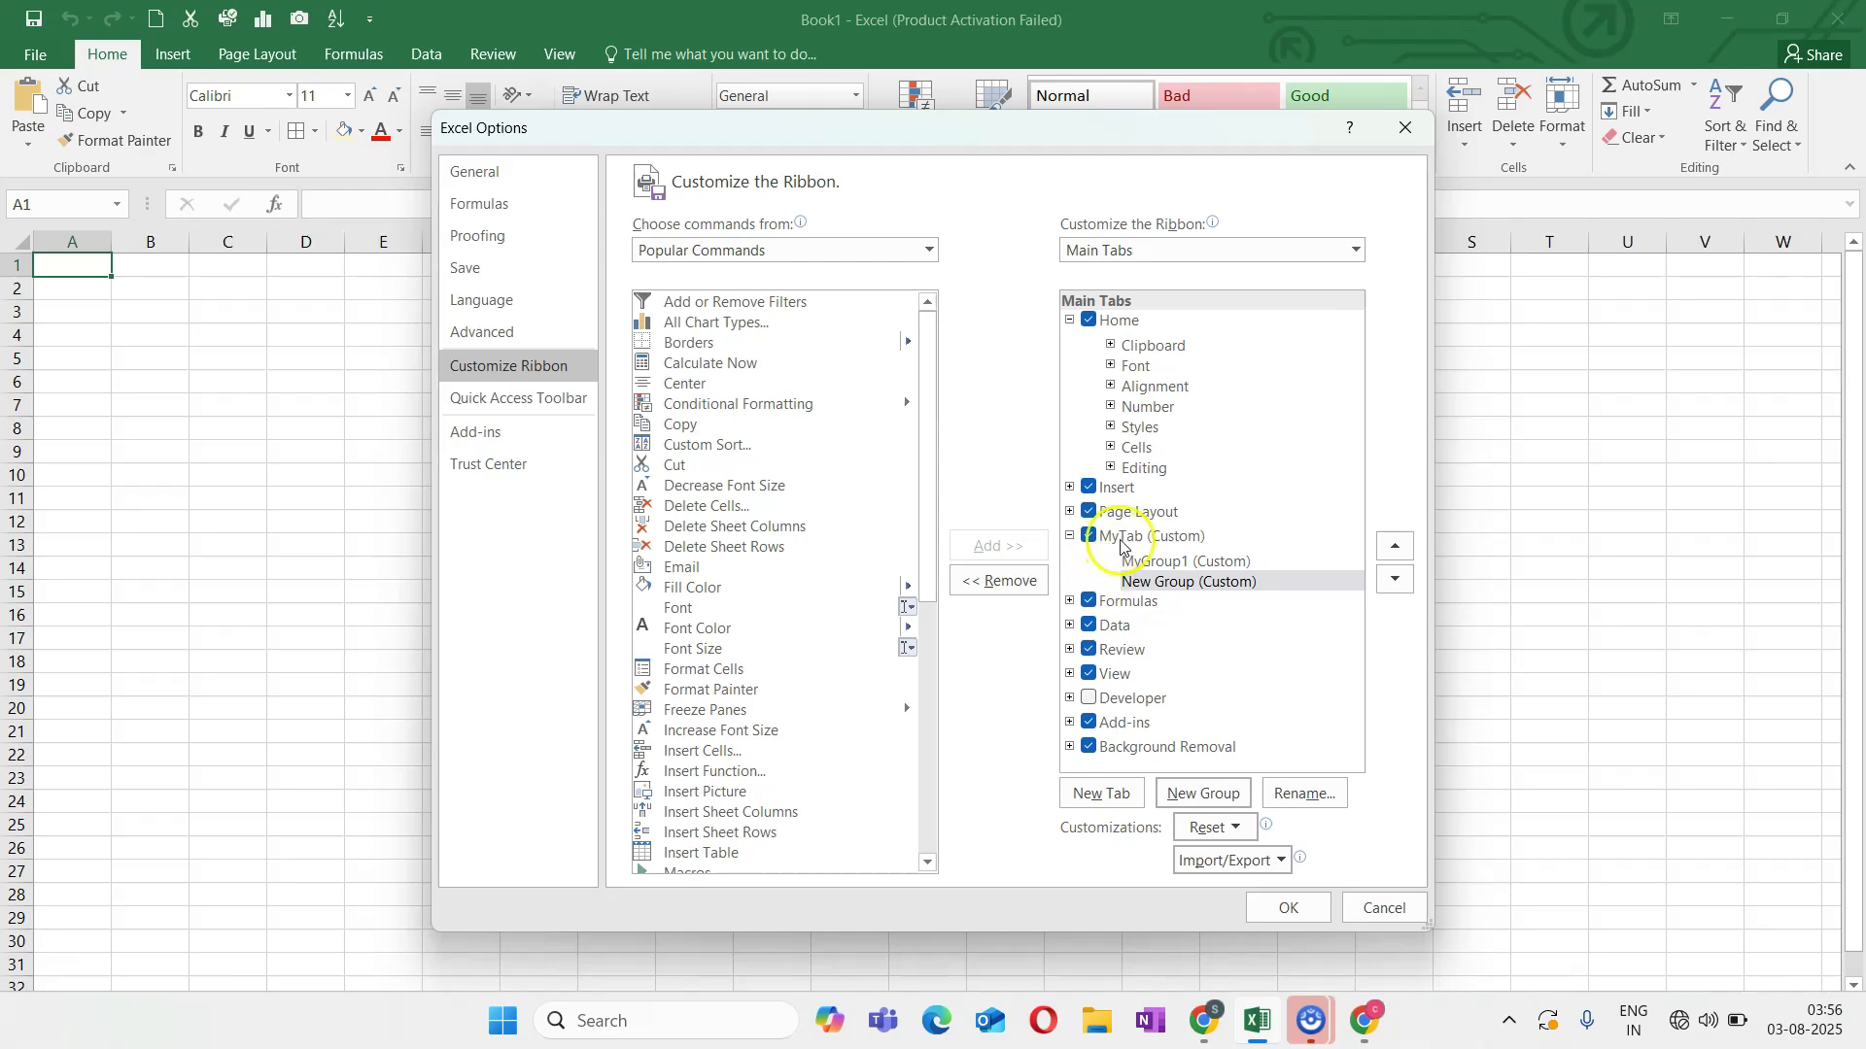
{"action": "left_click", "coordinate": [1296, 794]}
{"action": "key", "text": "BackSpace"}
{"action": "type", "text": "My"}
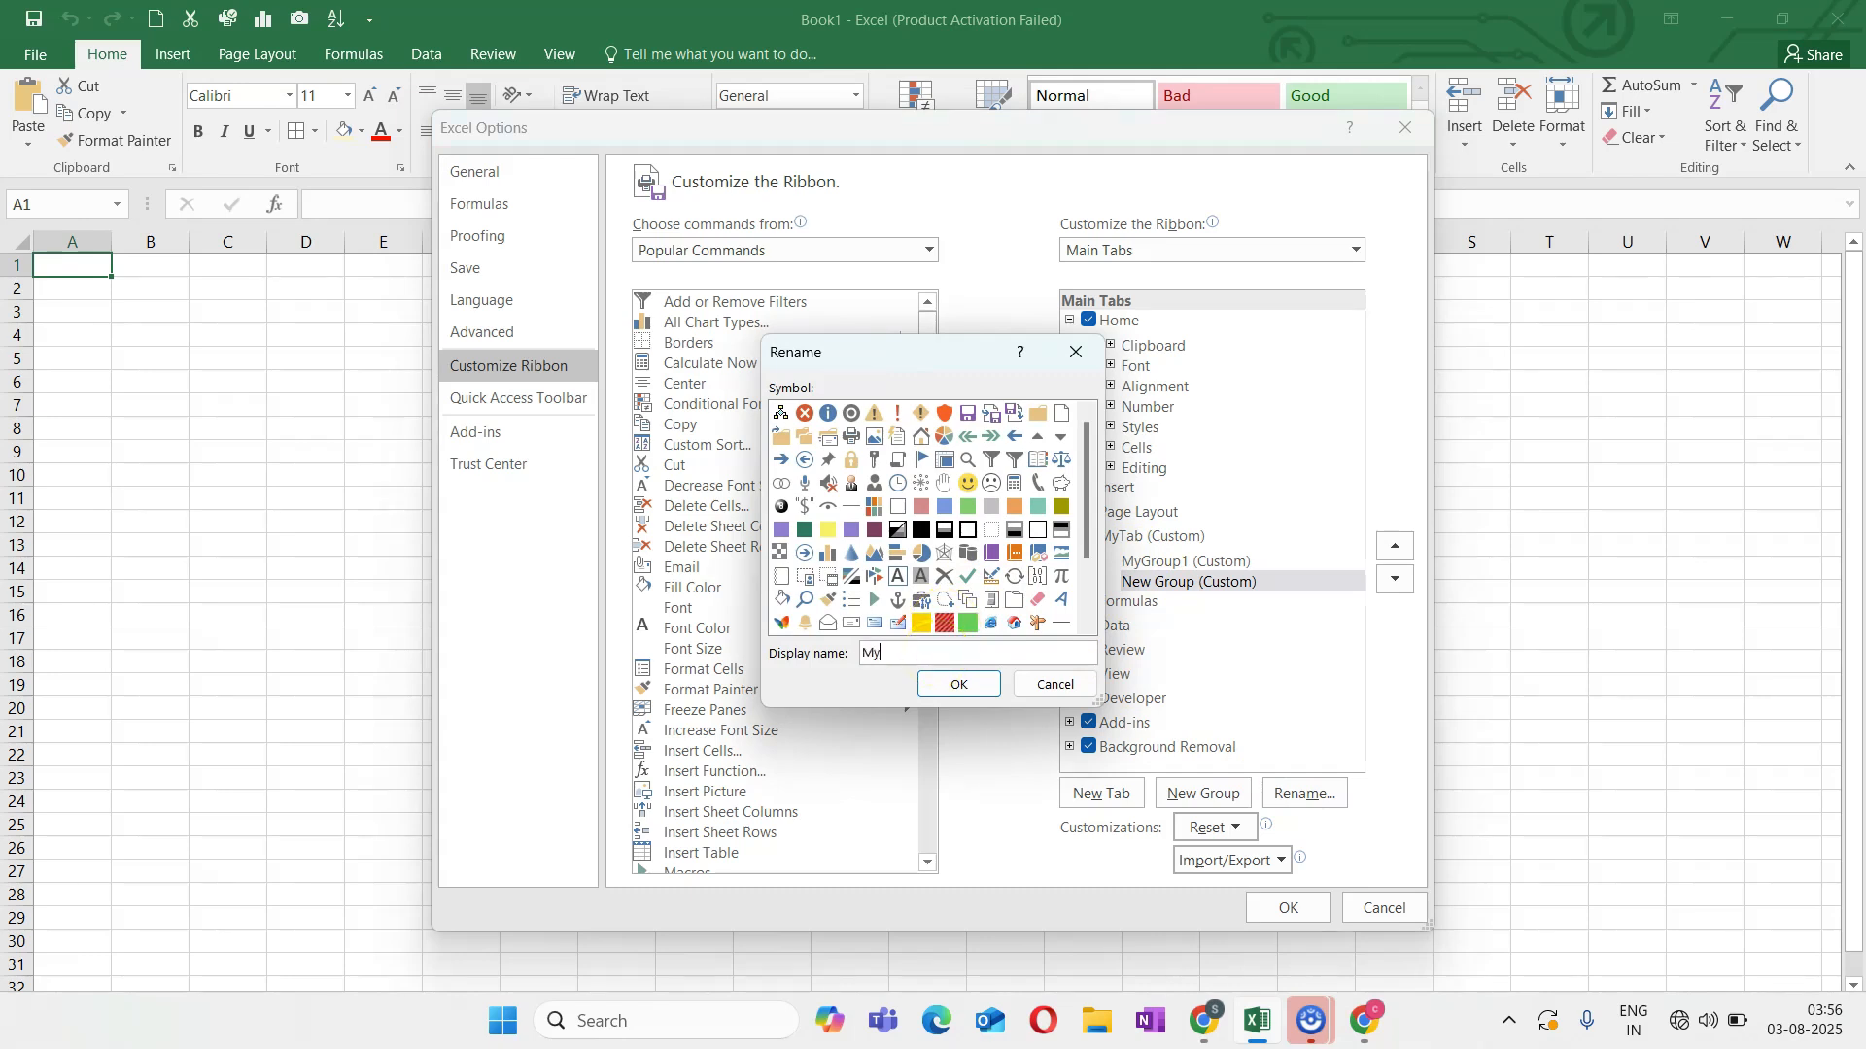
{"action": "type", "text": "Group2"}
{"action": "left_click", "coordinate": [874, 482]}
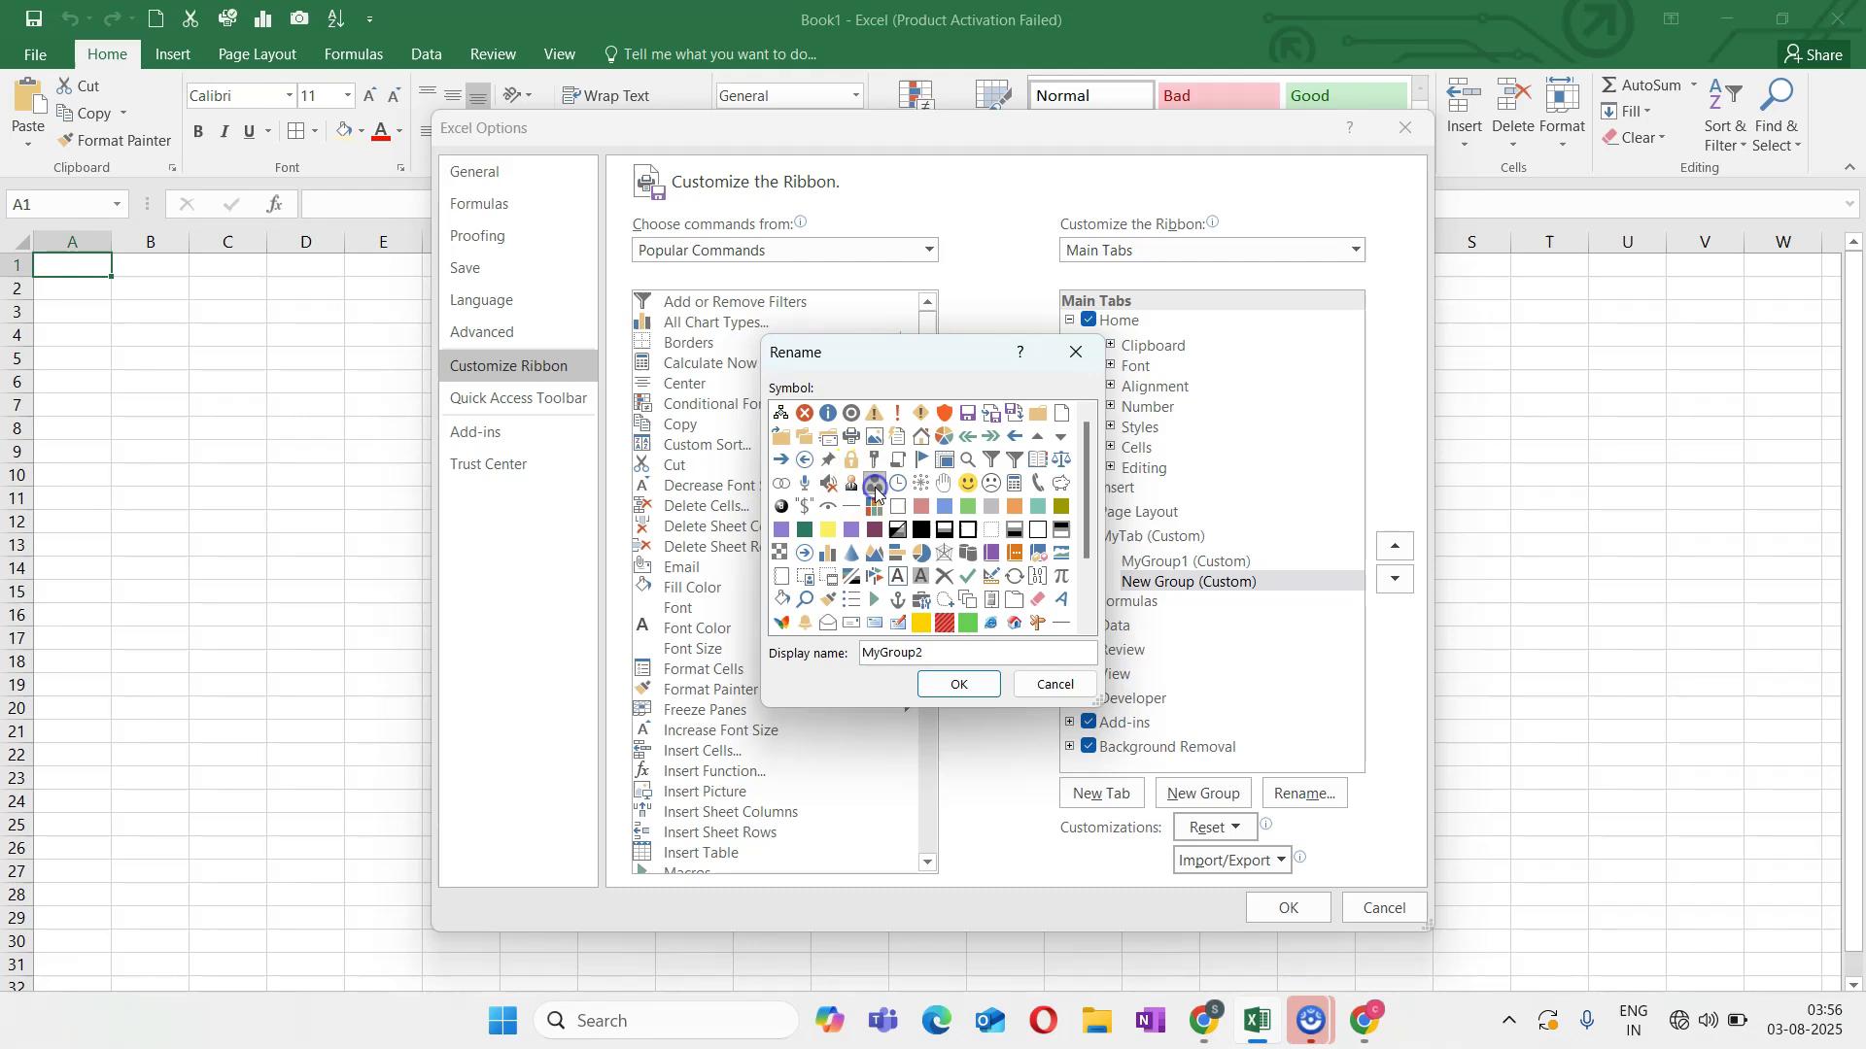
{"action": "left_click", "coordinate": [970, 686]}
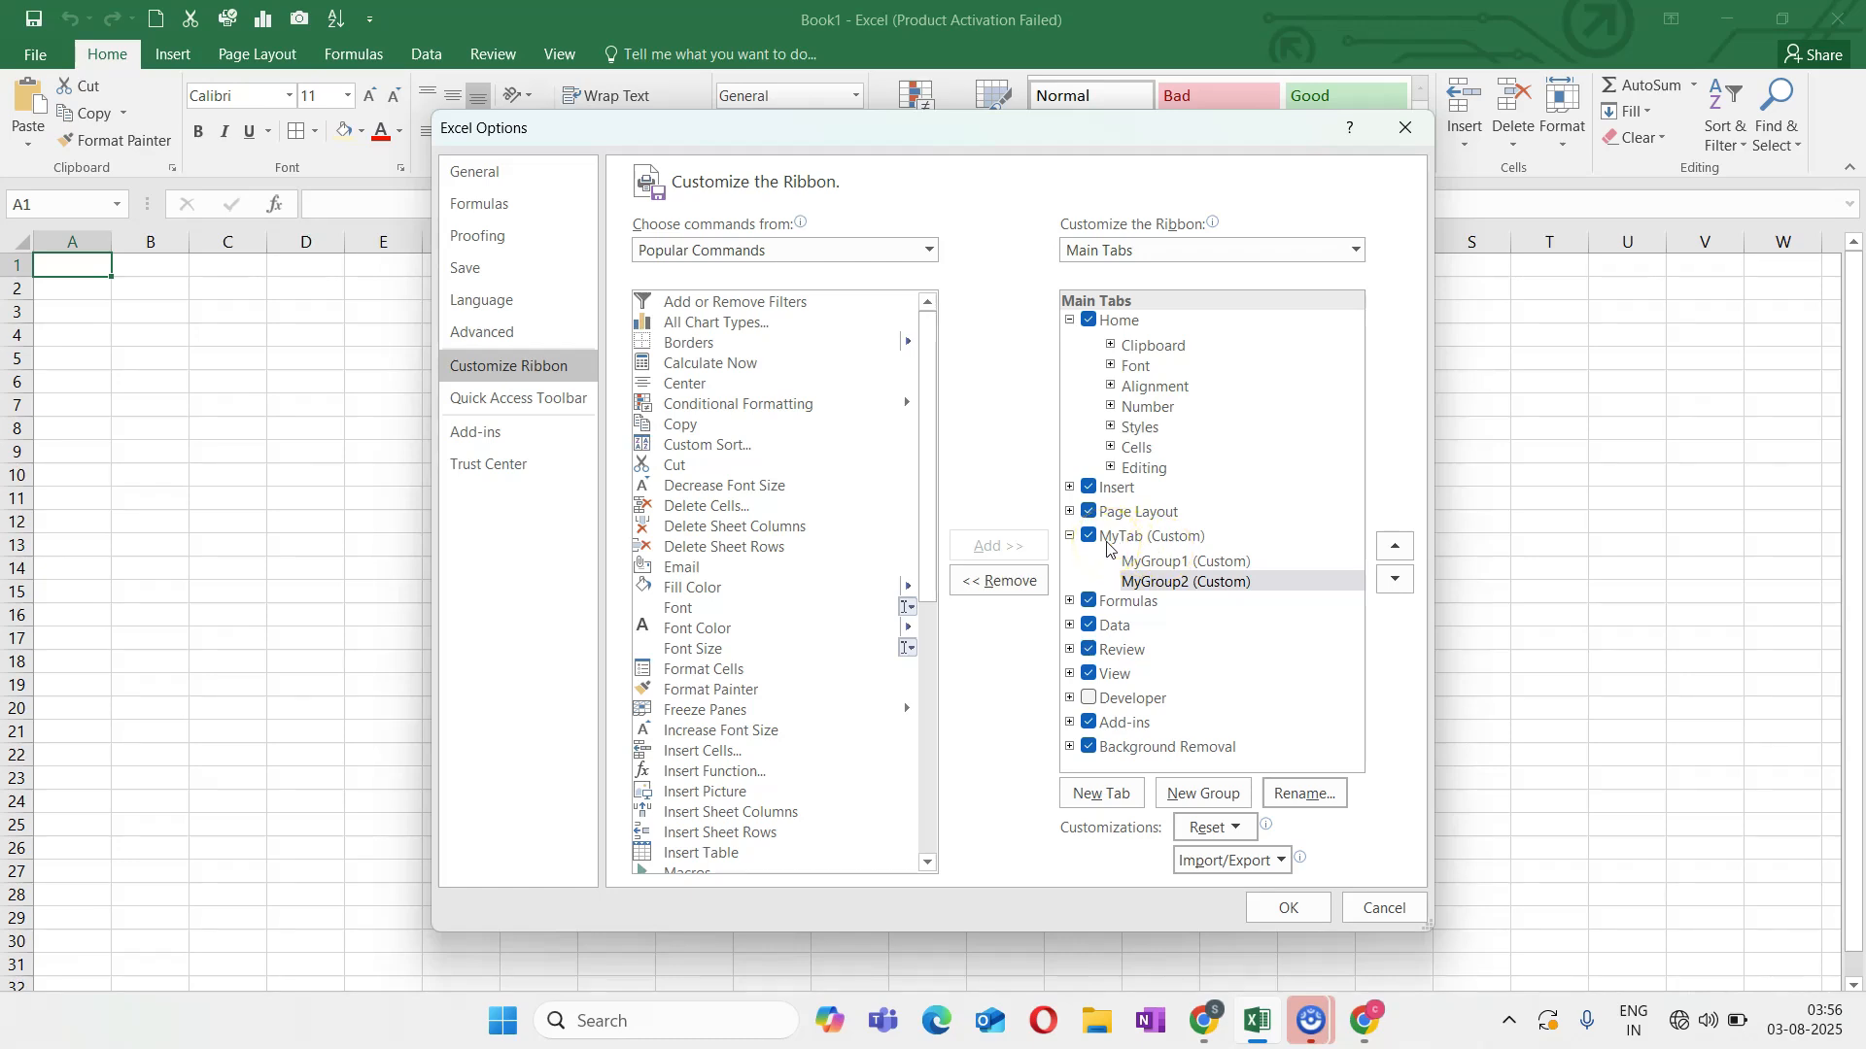
Add the Cut and Copy commands from Popular Commands to MyGroup1.
{"action": "left_click", "coordinate": [1159, 566]}
{"action": "scroll", "coordinate": [783, 485], "scroll_direction": "down", "scroll_amount": 8}
{"action": "scroll", "coordinate": [783, 485], "scroll_direction": "up", "scroll_amount": 8}
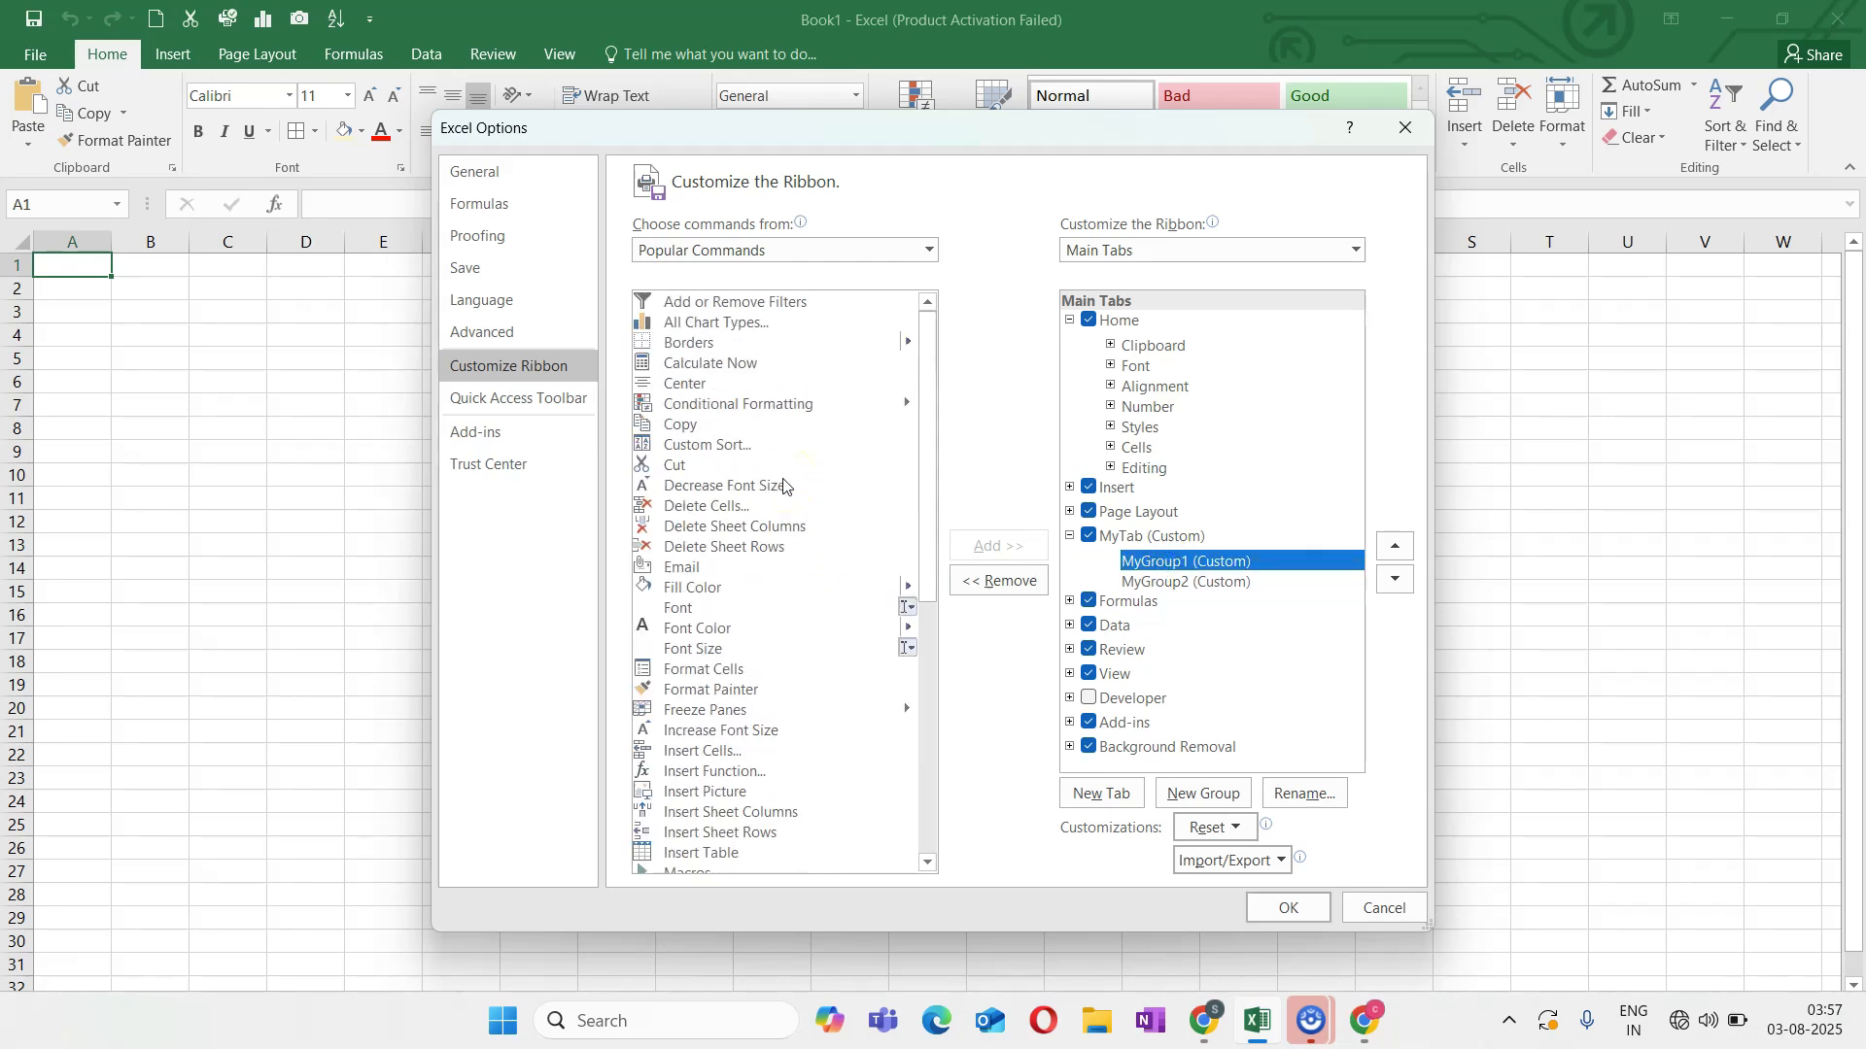
{"action": "left_click", "coordinate": [930, 250]}
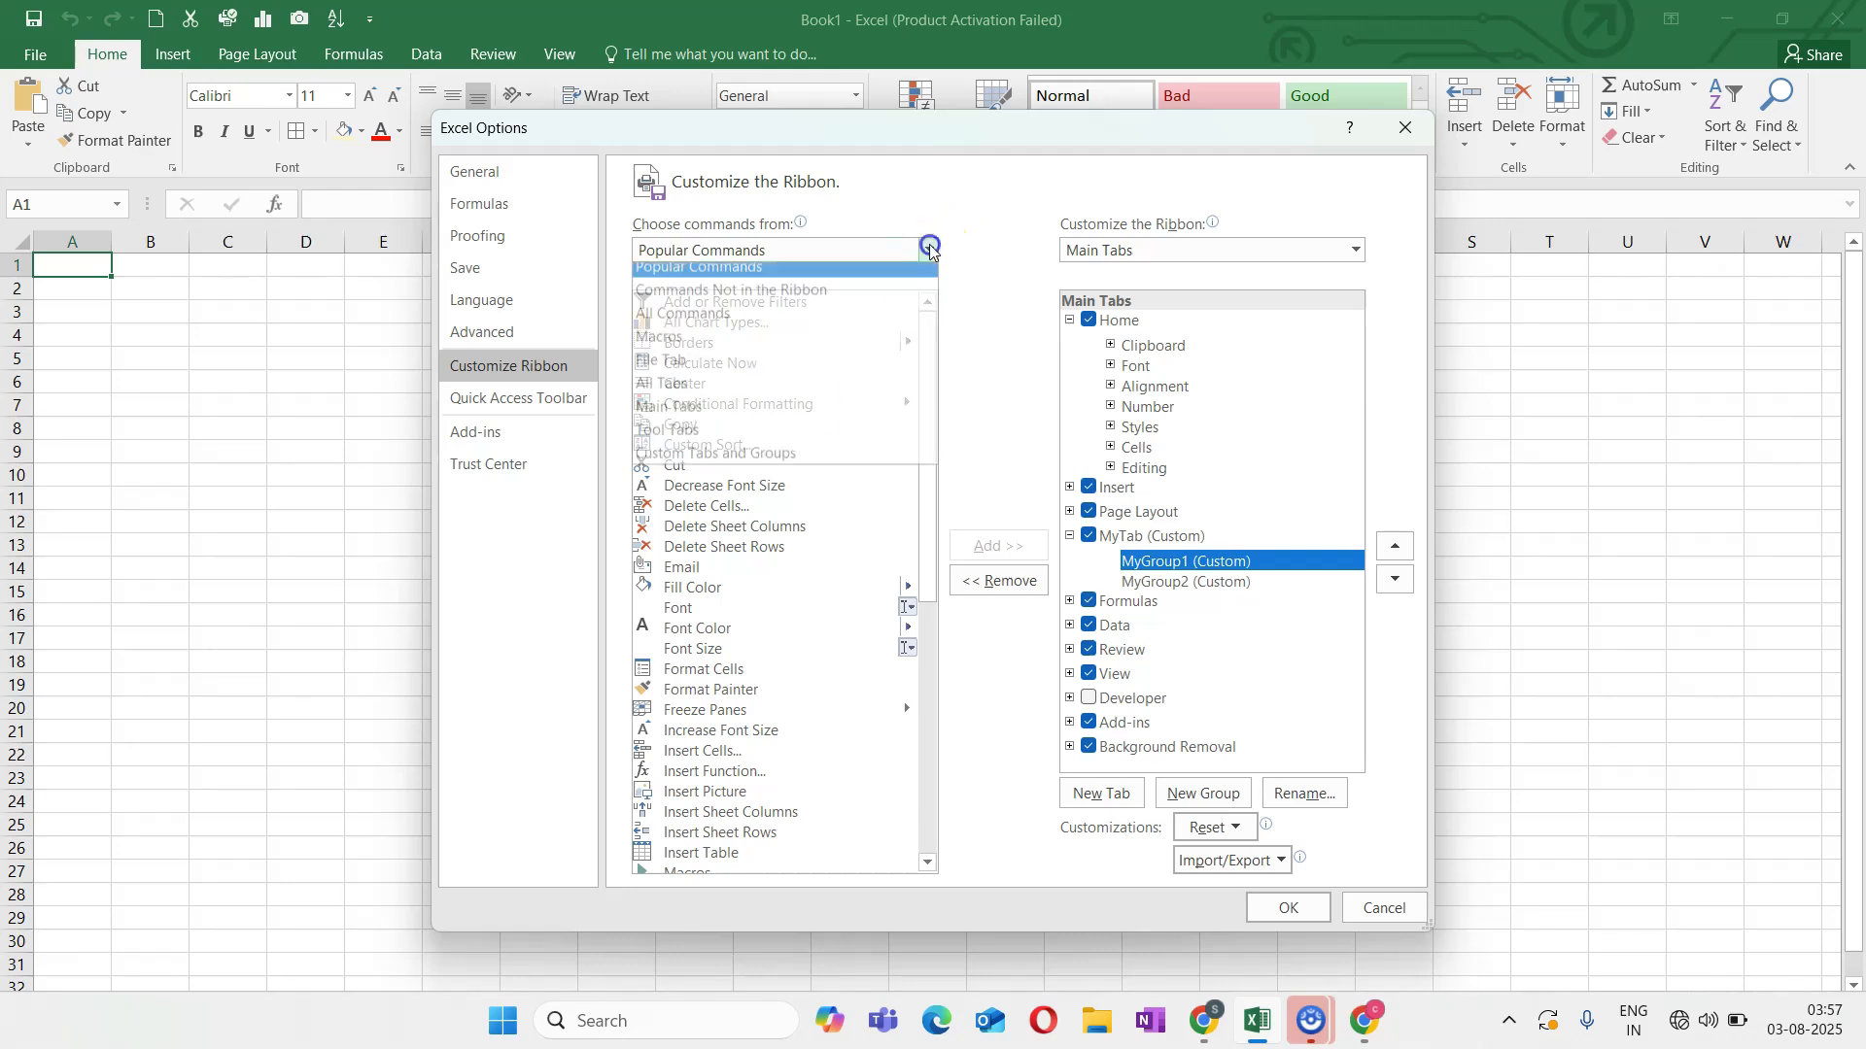
{"action": "left_click", "coordinate": [832, 274]}
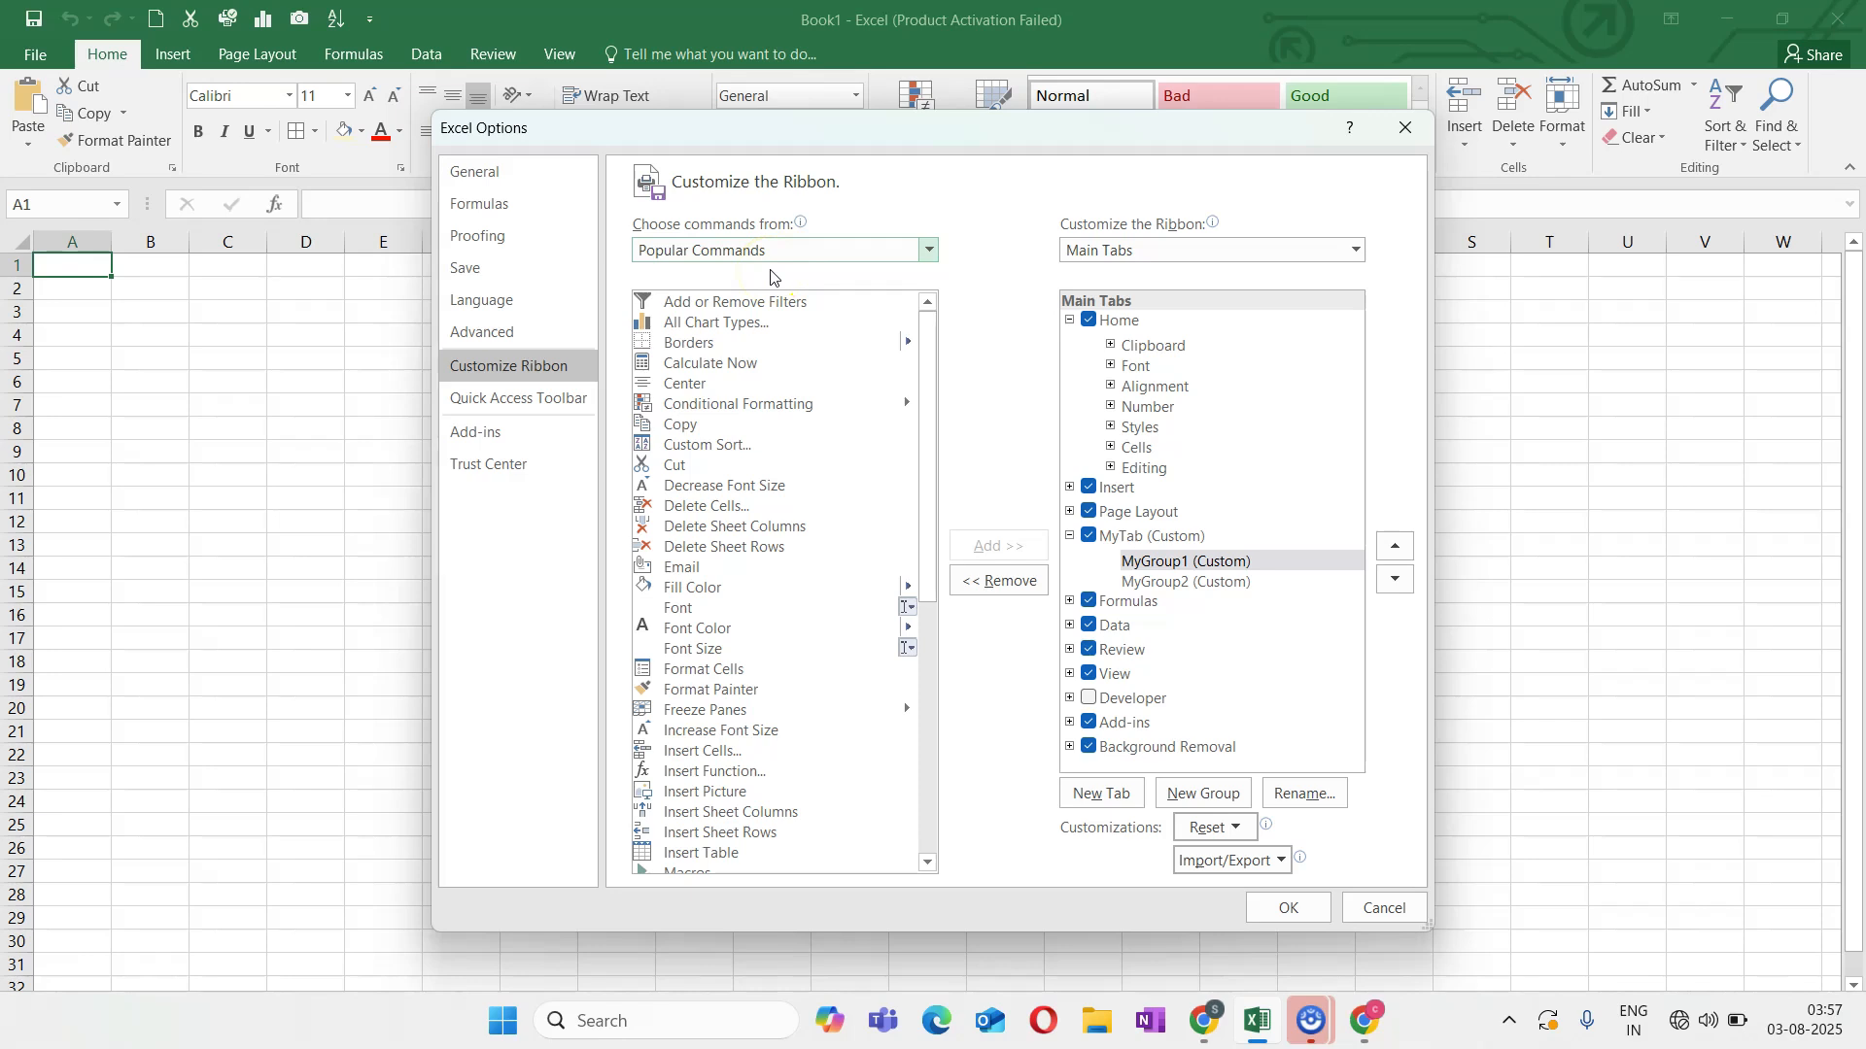
{"action": "left_click", "coordinate": [685, 467]}
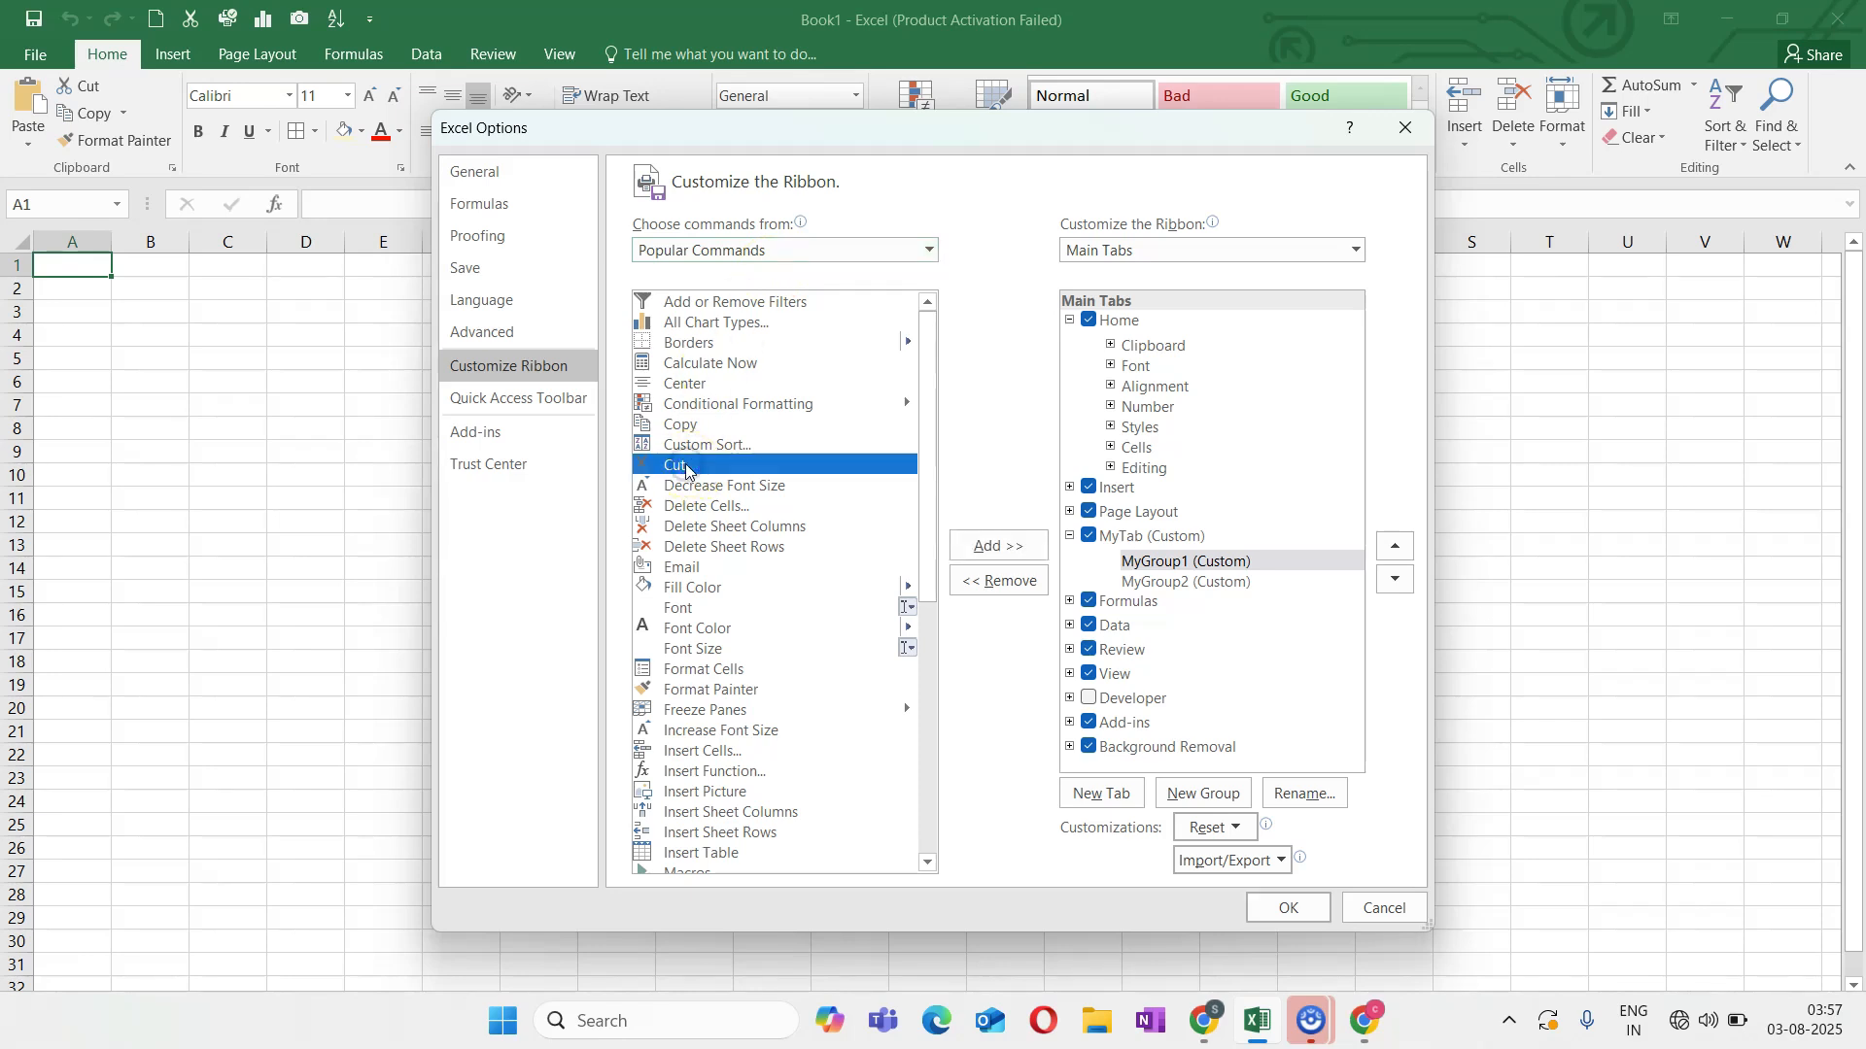
{"action": "left_click", "coordinate": [1007, 545]}
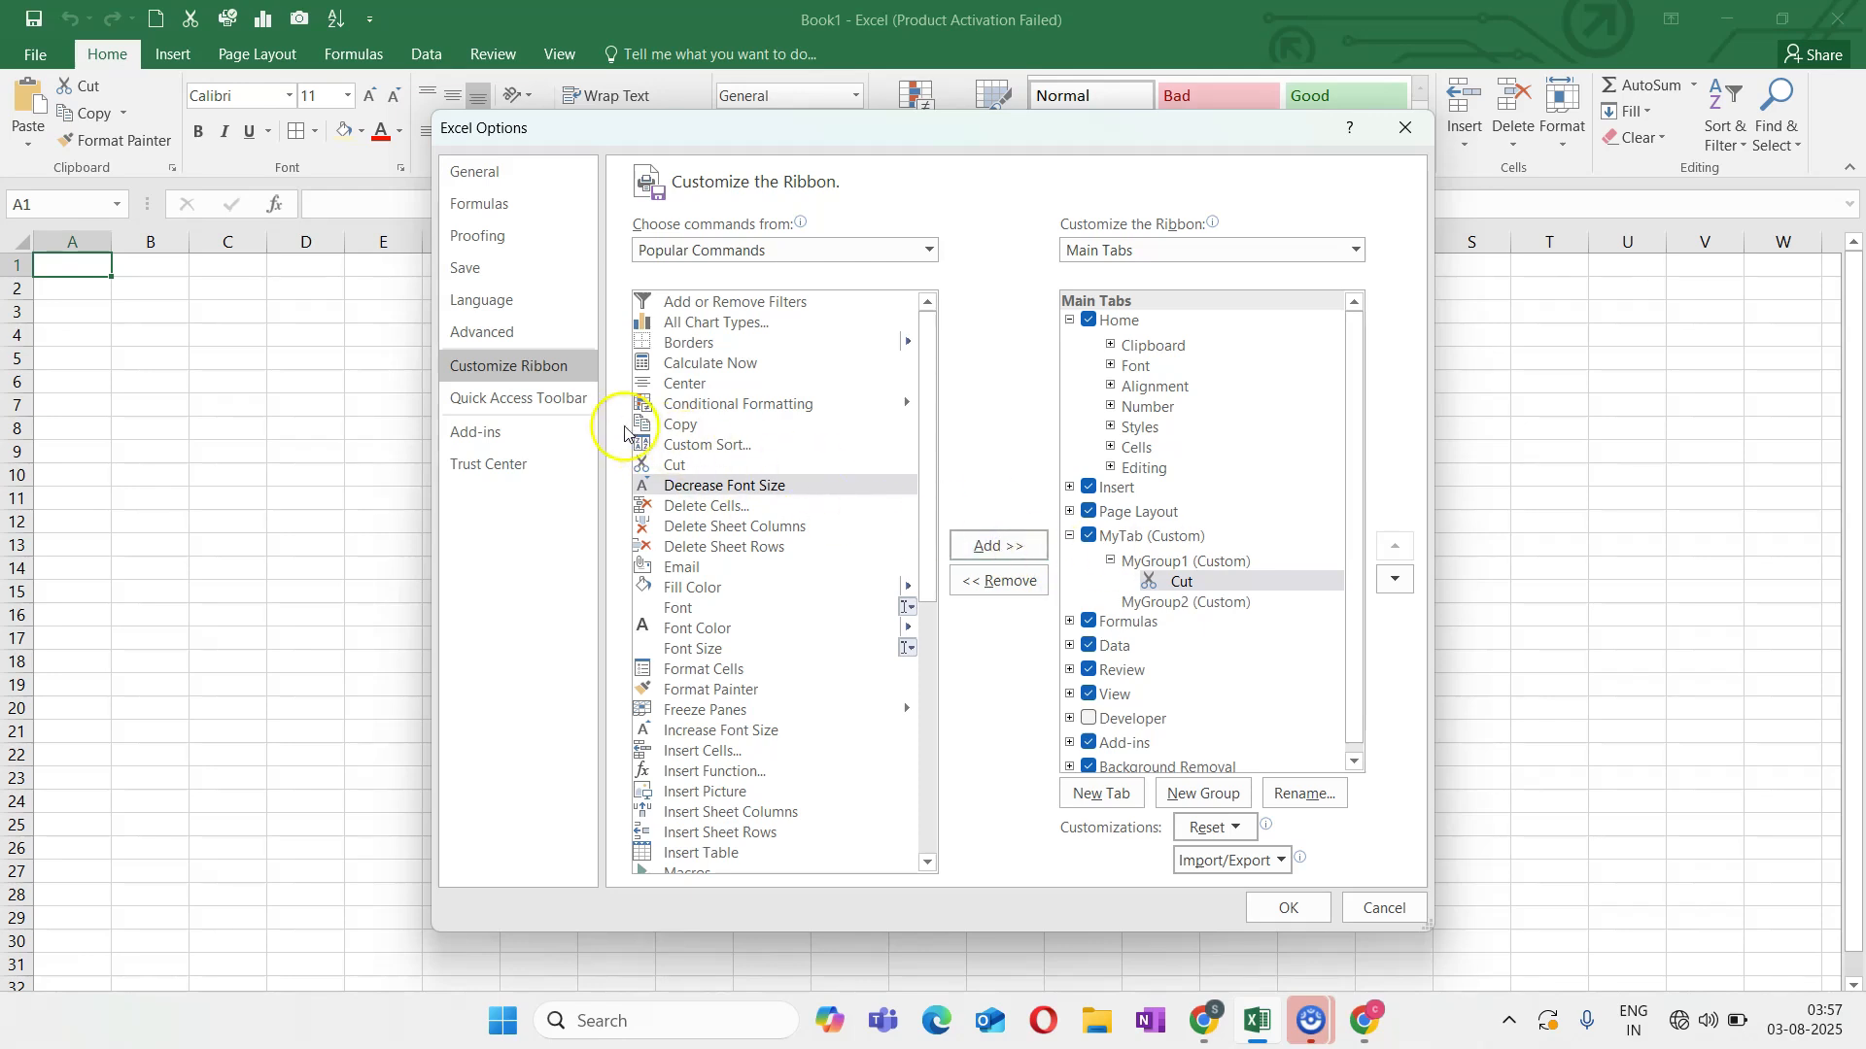
{"action": "left_click", "coordinate": [680, 425]}
{"action": "left_click", "coordinate": [982, 547]}
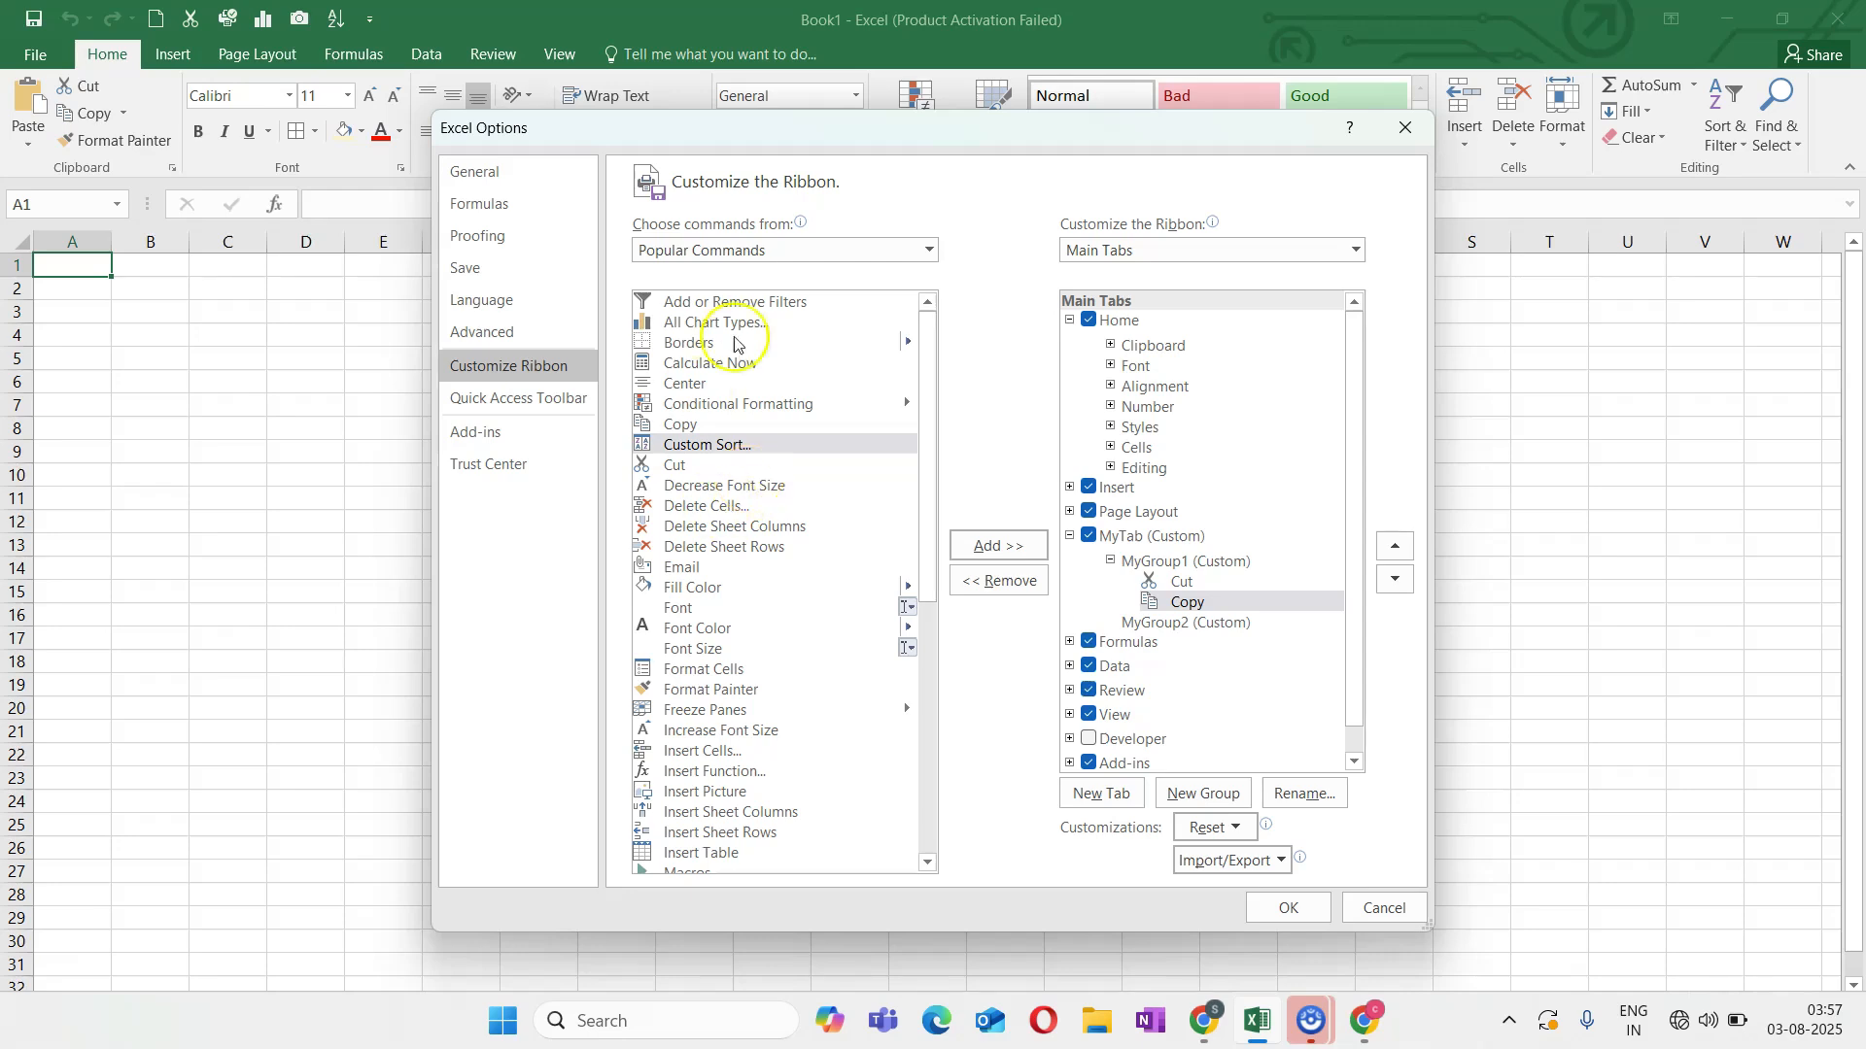
Add the Conditional Formatting and Font commands to MyGroup1 below Copy.
{"action": "left_click", "coordinate": [730, 406]}
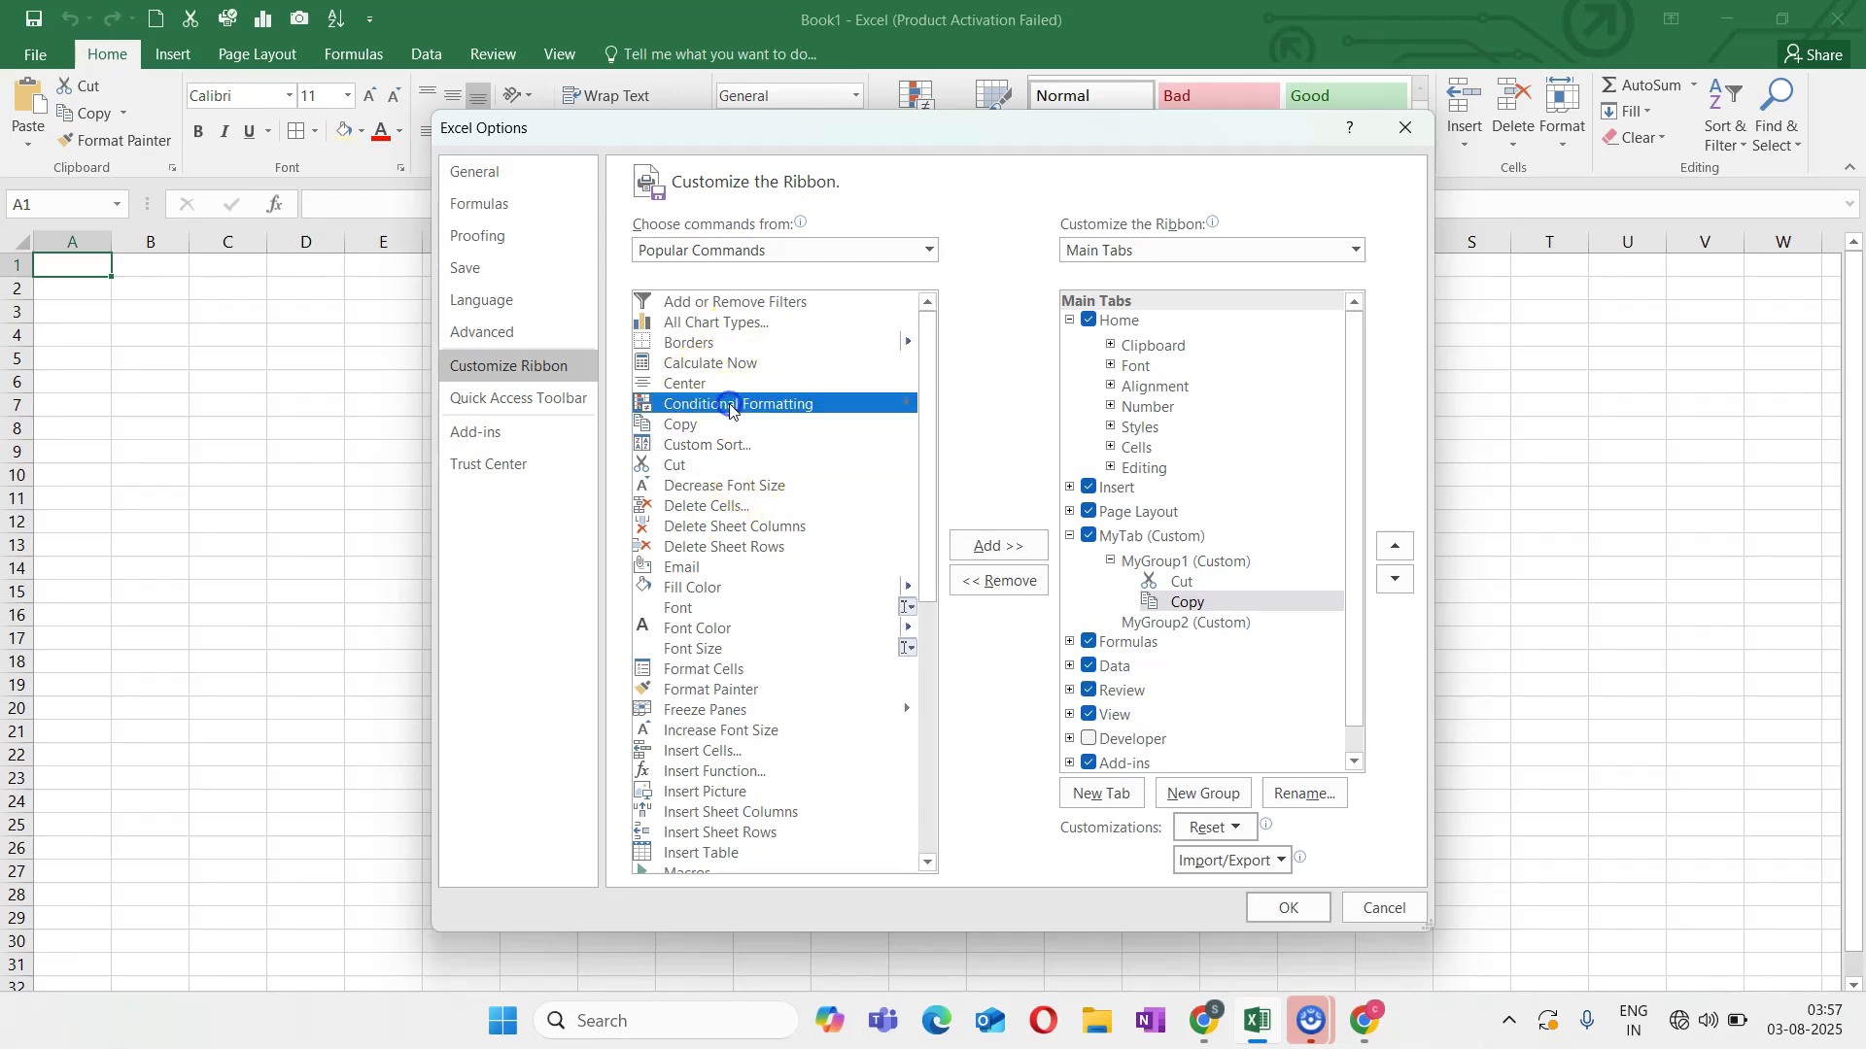
{"action": "left_click", "coordinate": [697, 571]}
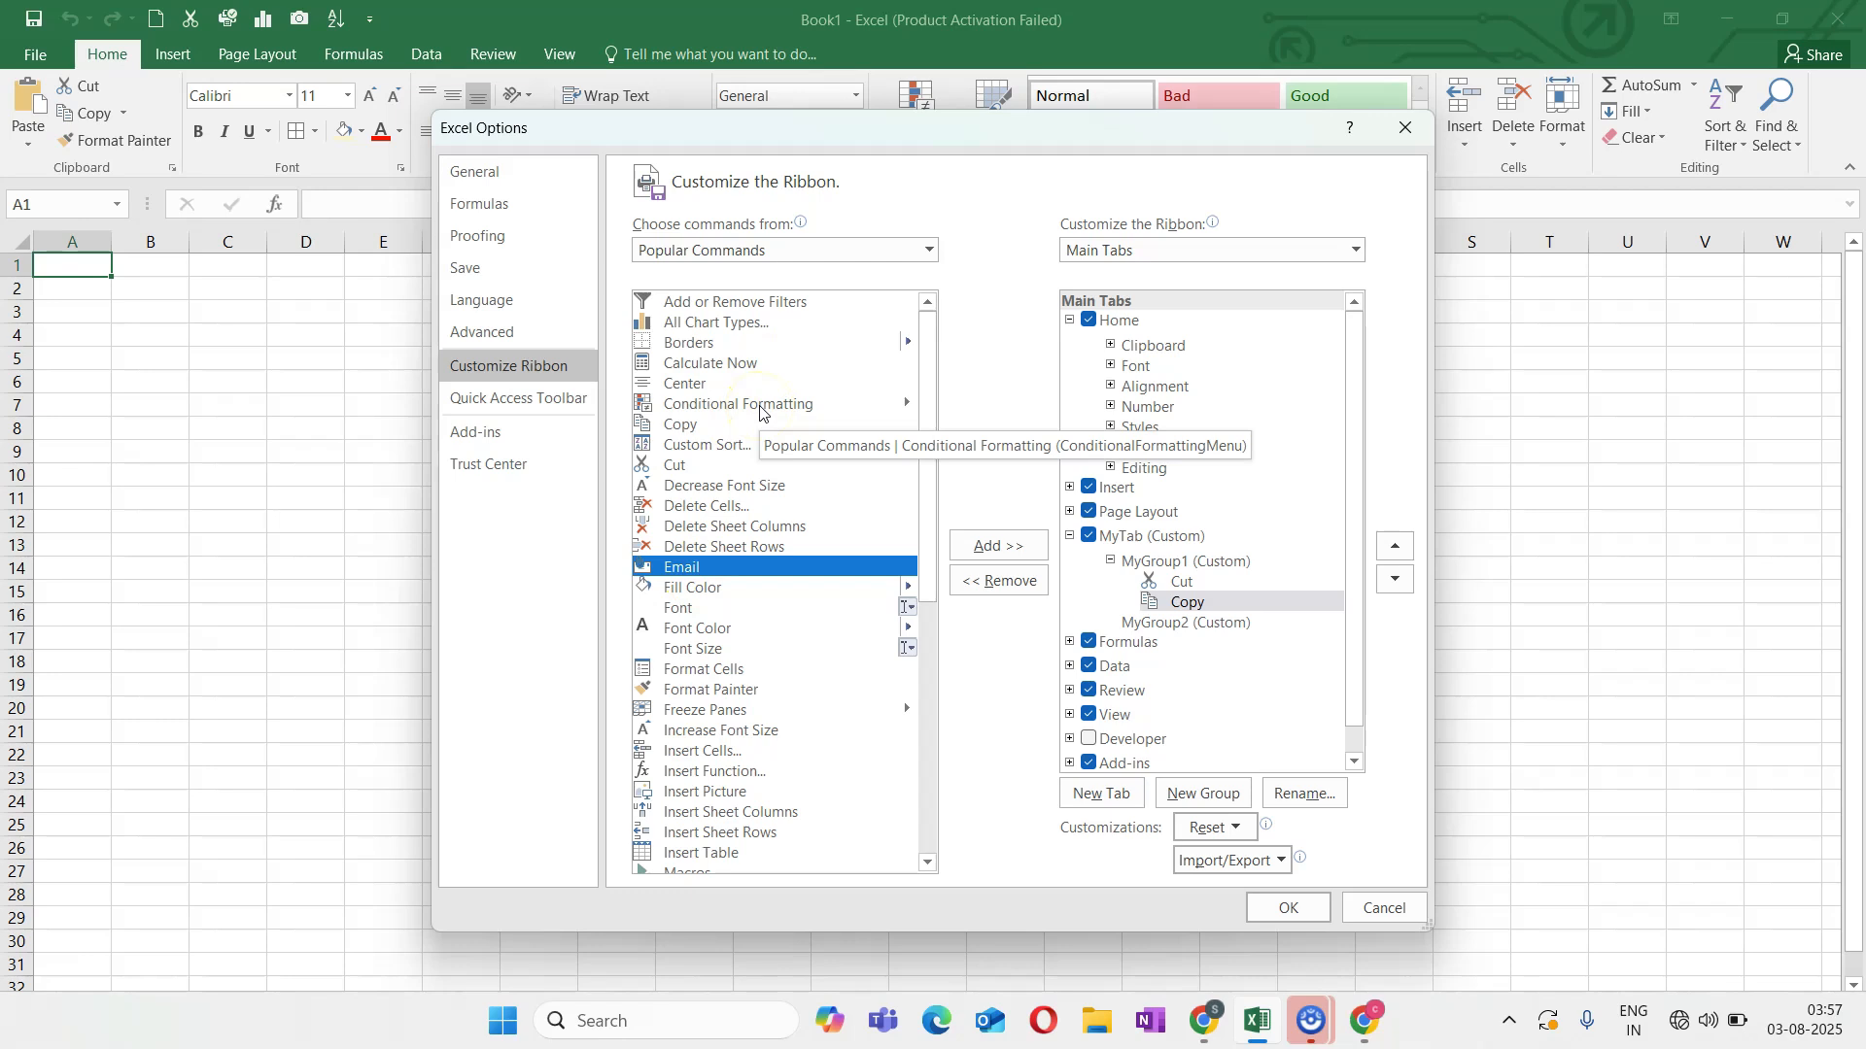
{"action": "left_click", "coordinate": [744, 406]}
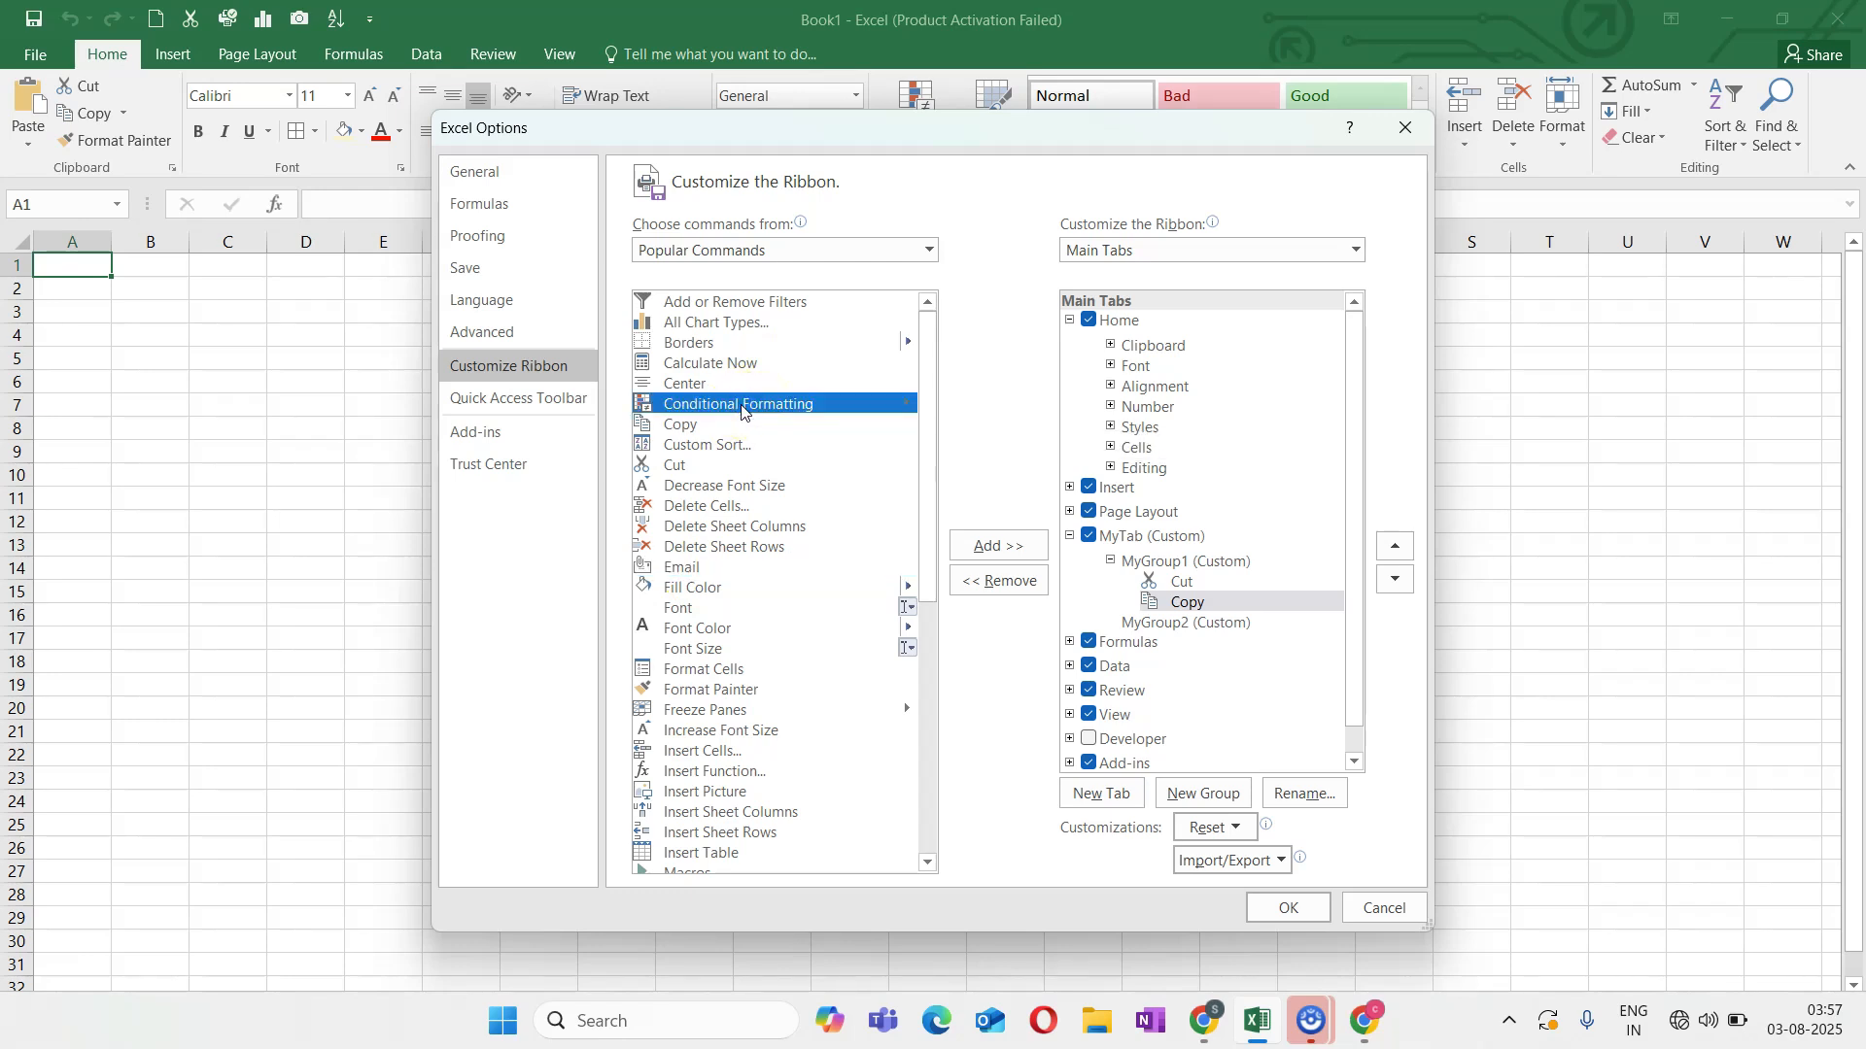
{"action": "left_click", "coordinate": [999, 545]}
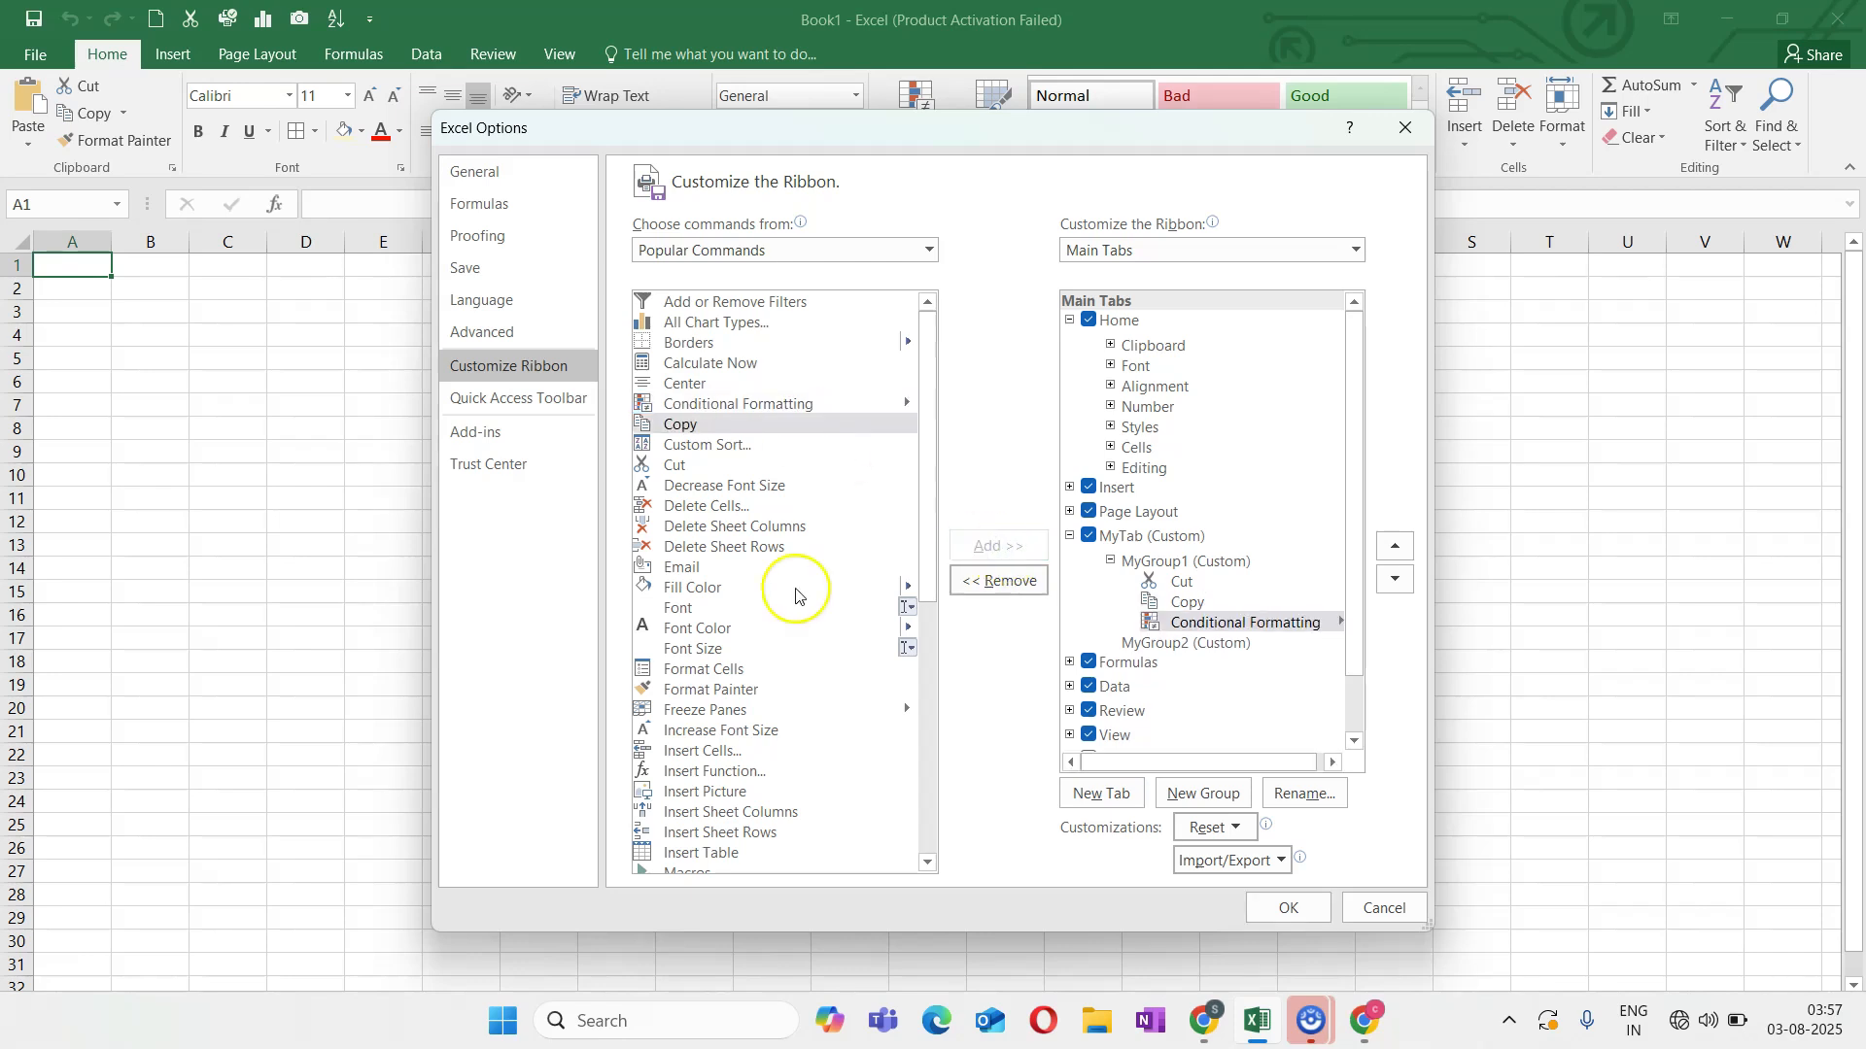
{"action": "scroll", "coordinate": [791, 591], "scroll_direction": "down", "scroll_amount": 1}
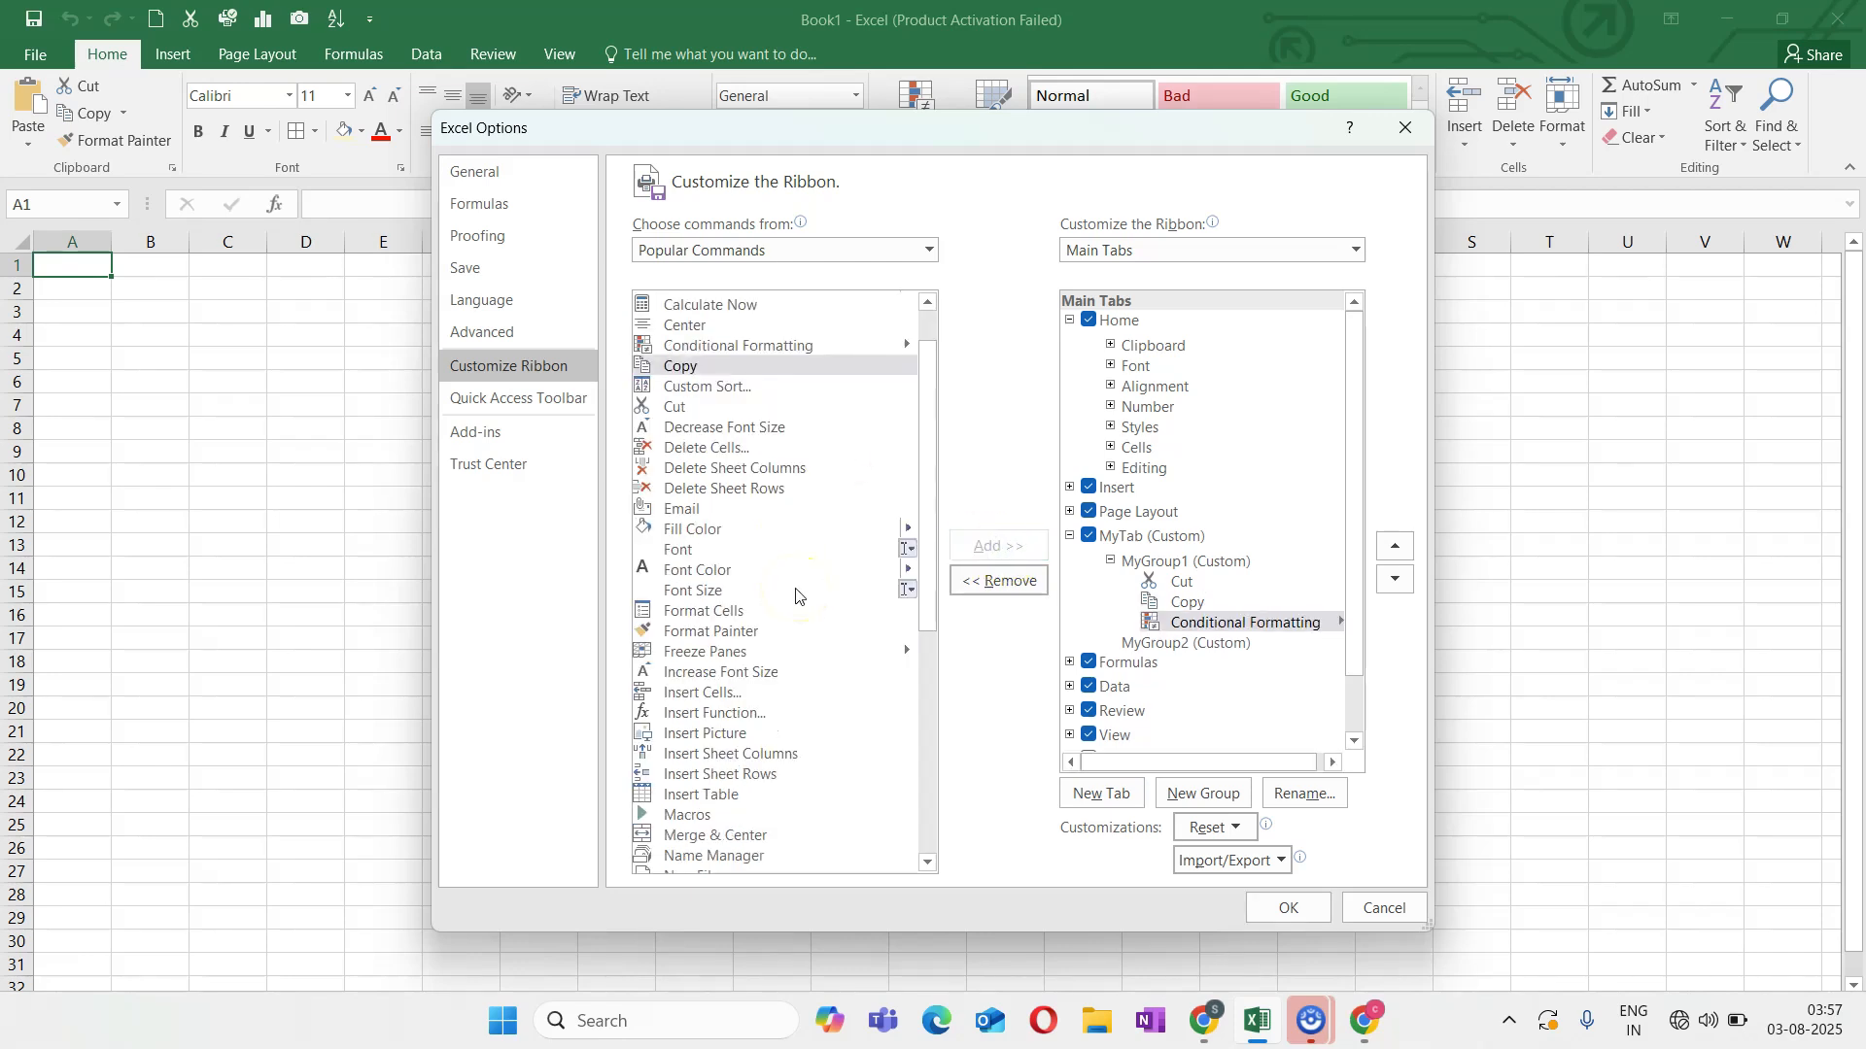
{"action": "left_click", "coordinate": [689, 550]}
{"action": "left_click", "coordinate": [1001, 545]}
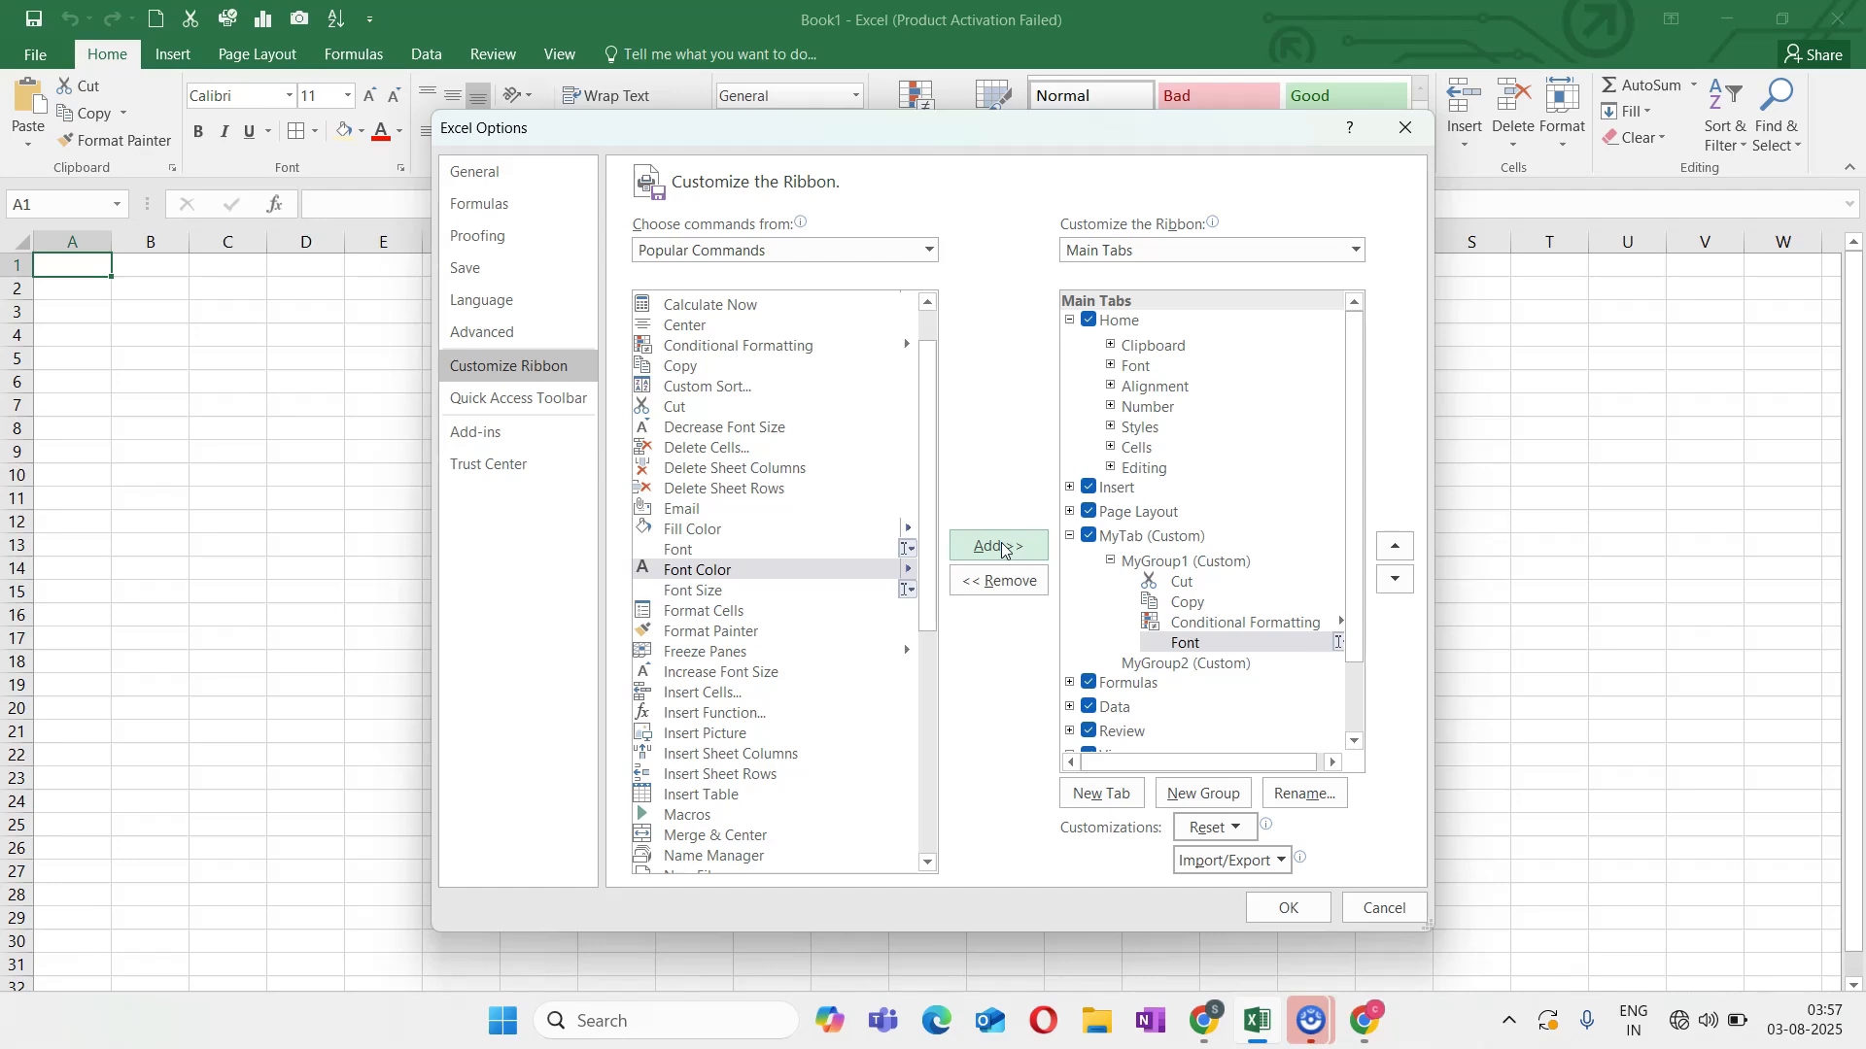
Add the Paste, Merge & Center and New File commands to MyGroup2 and apply the ribbon customization.
{"action": "left_click", "coordinate": [1165, 668]}
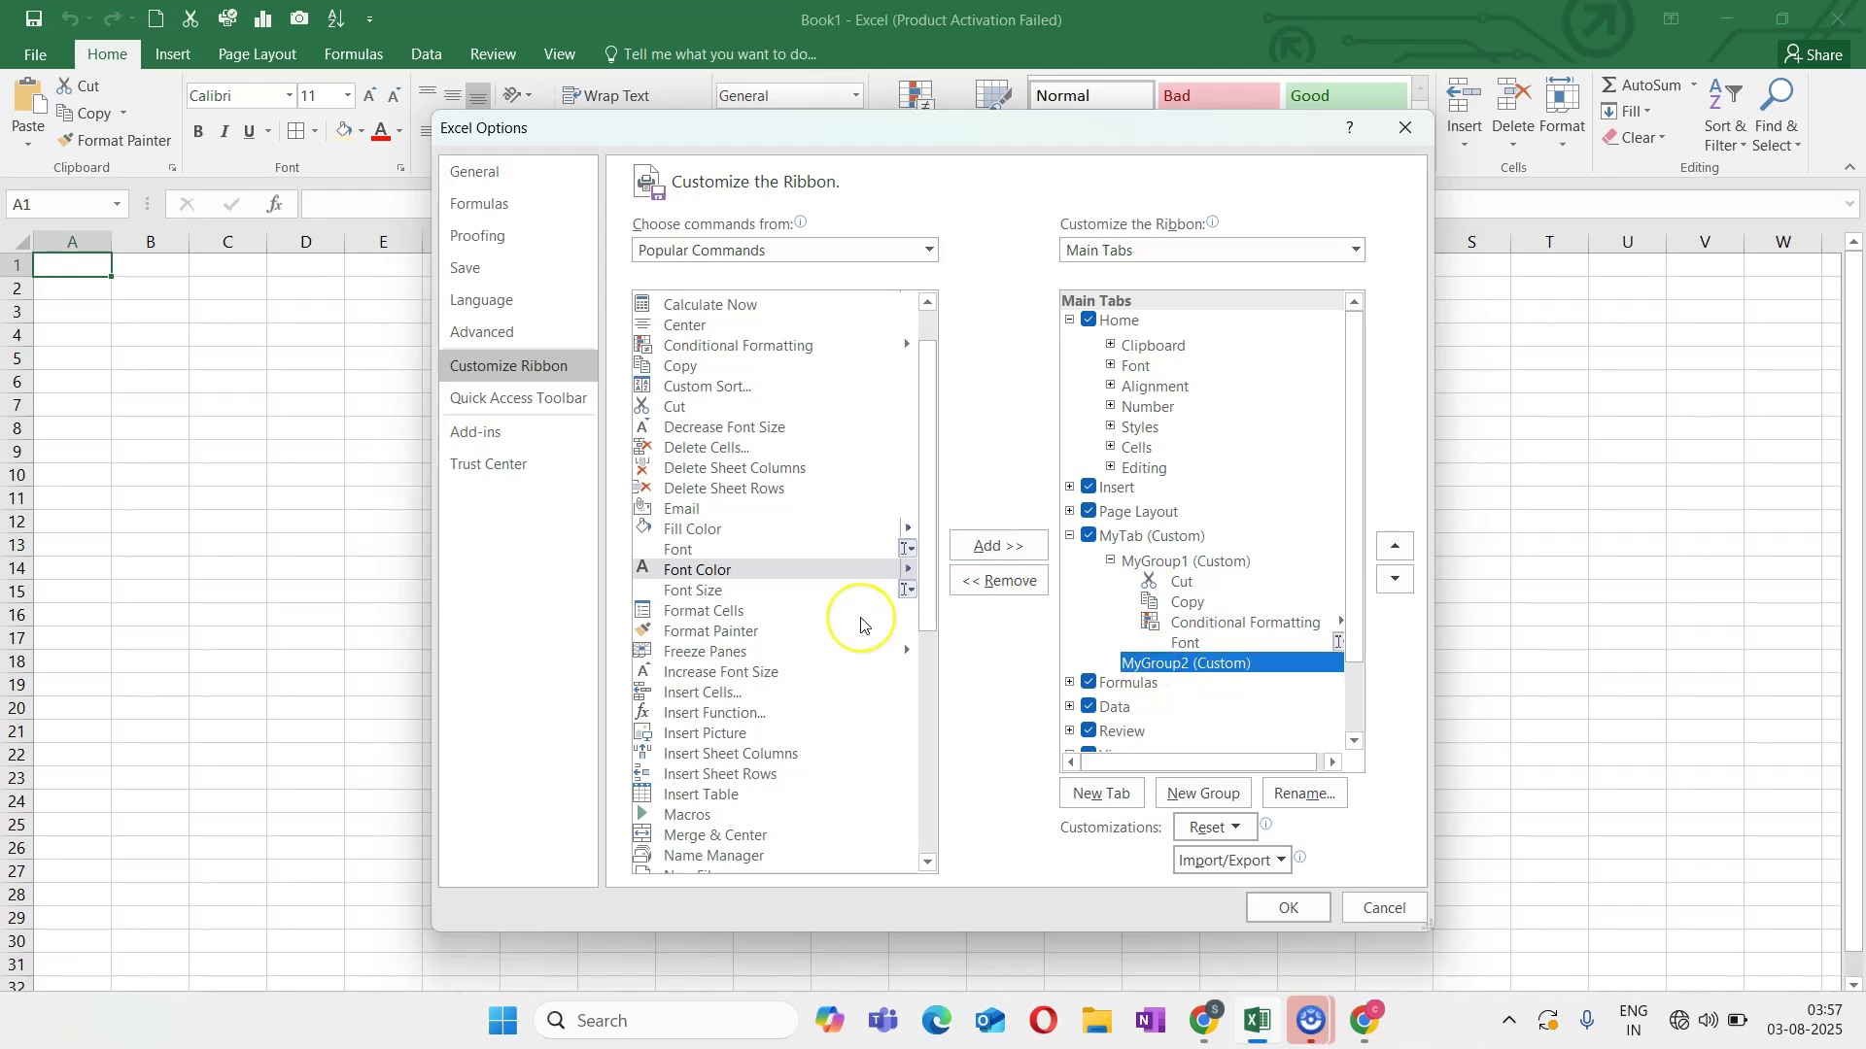
{"action": "scroll", "coordinate": [860, 623], "scroll_direction": "down", "scroll_amount": 2}
{"action": "left_click_drag", "start_coordinate": [923, 575], "coordinate": [930, 794]}
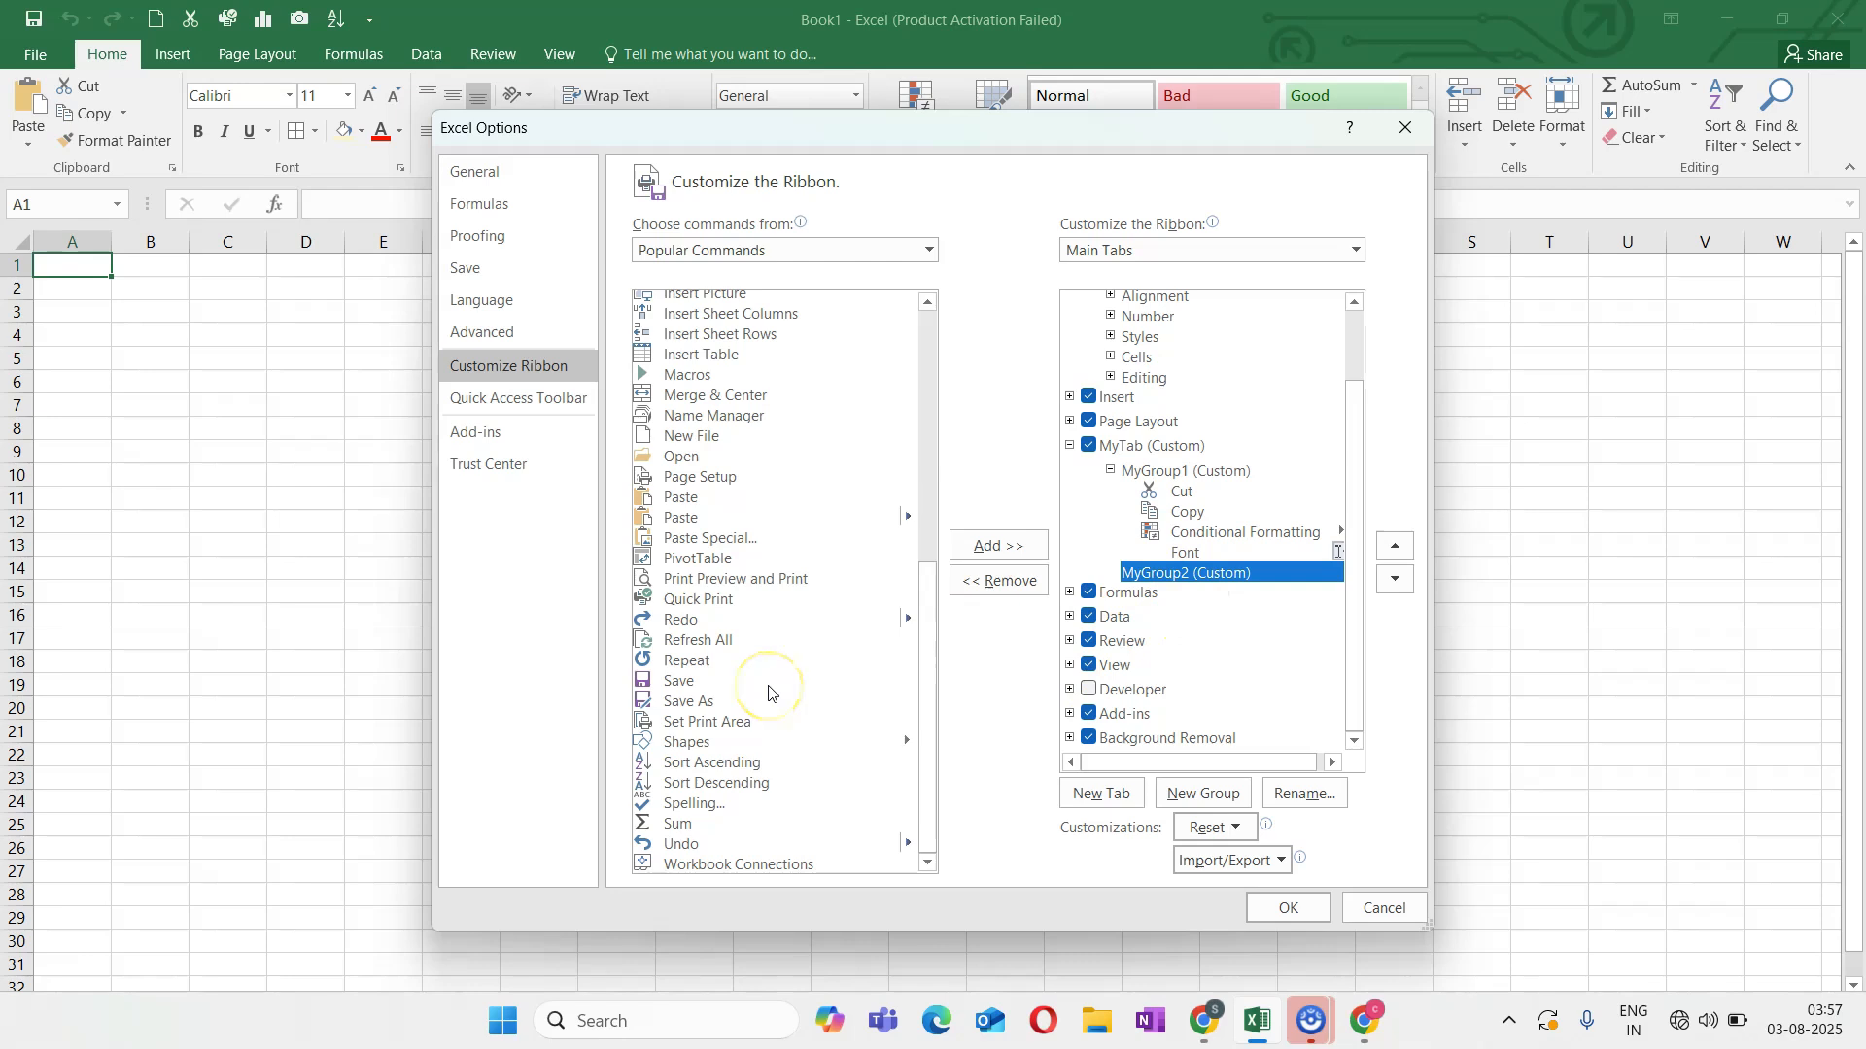
{"action": "left_click", "coordinate": [690, 498]}
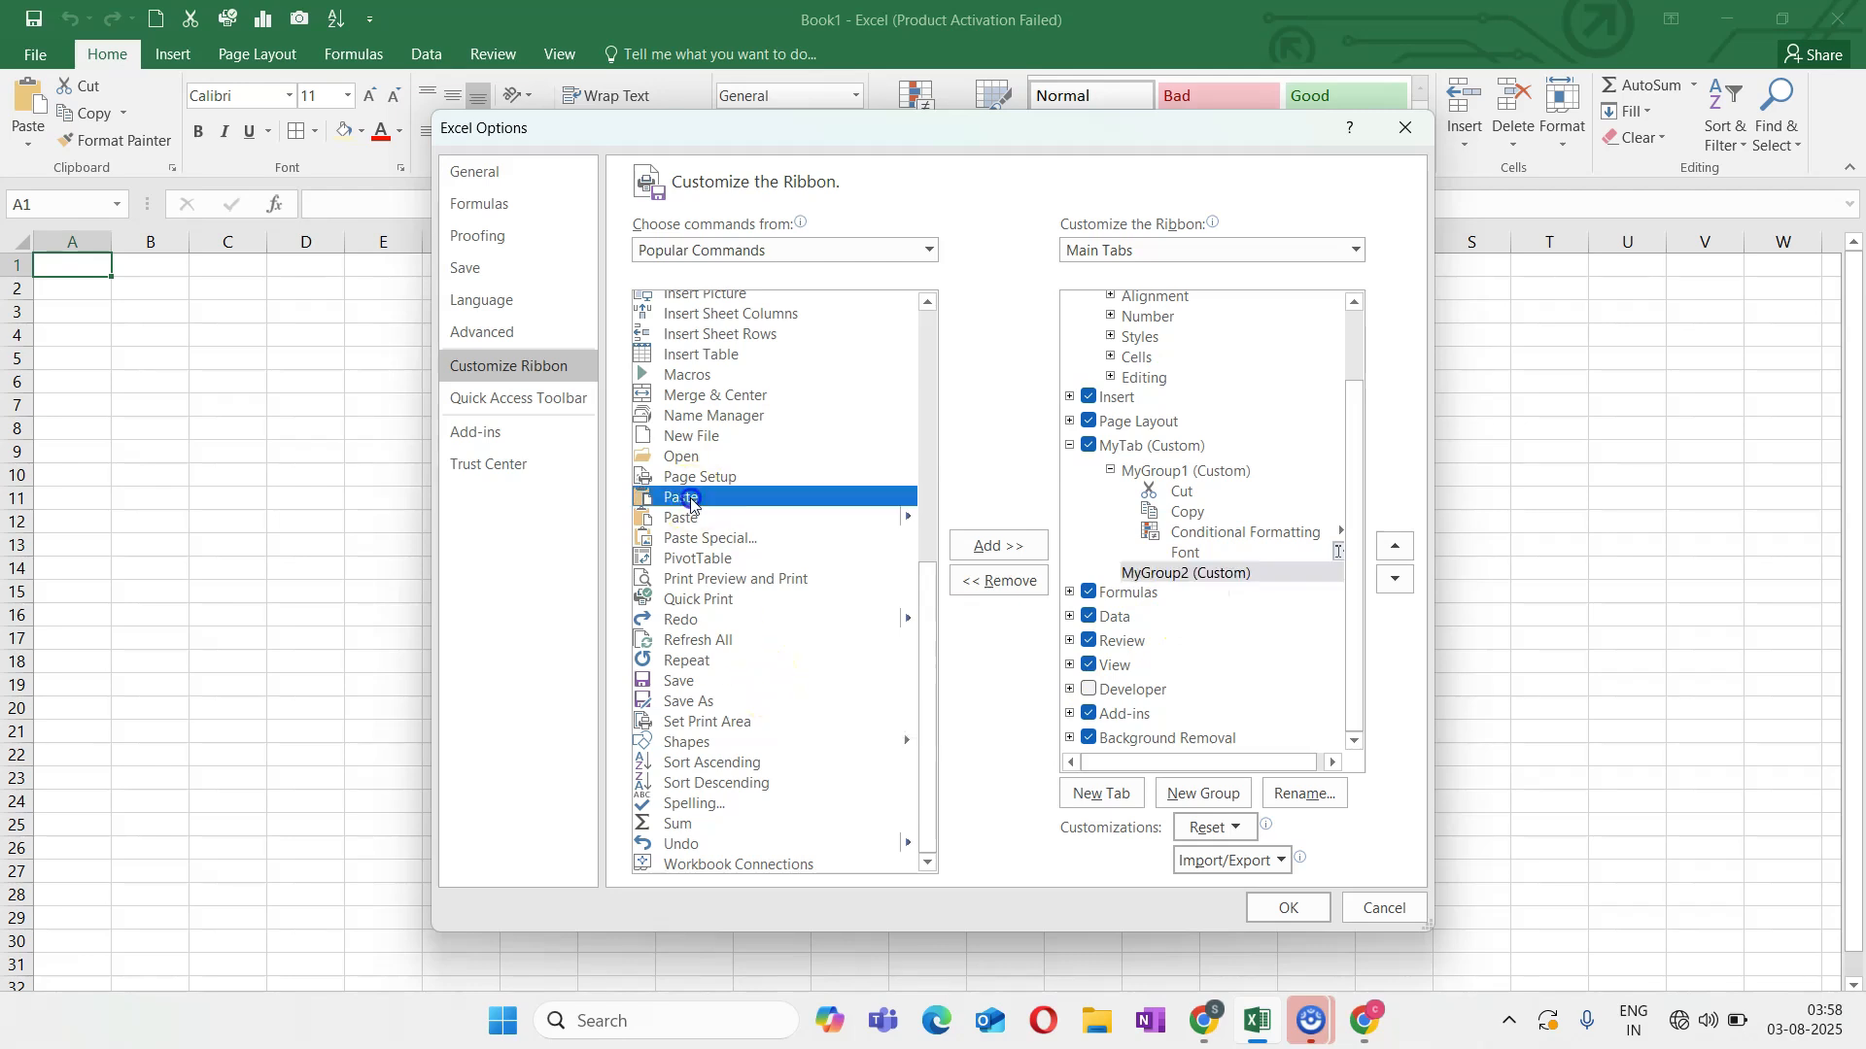
{"action": "left_click", "coordinate": [987, 545]}
{"action": "left_click", "coordinate": [739, 398]}
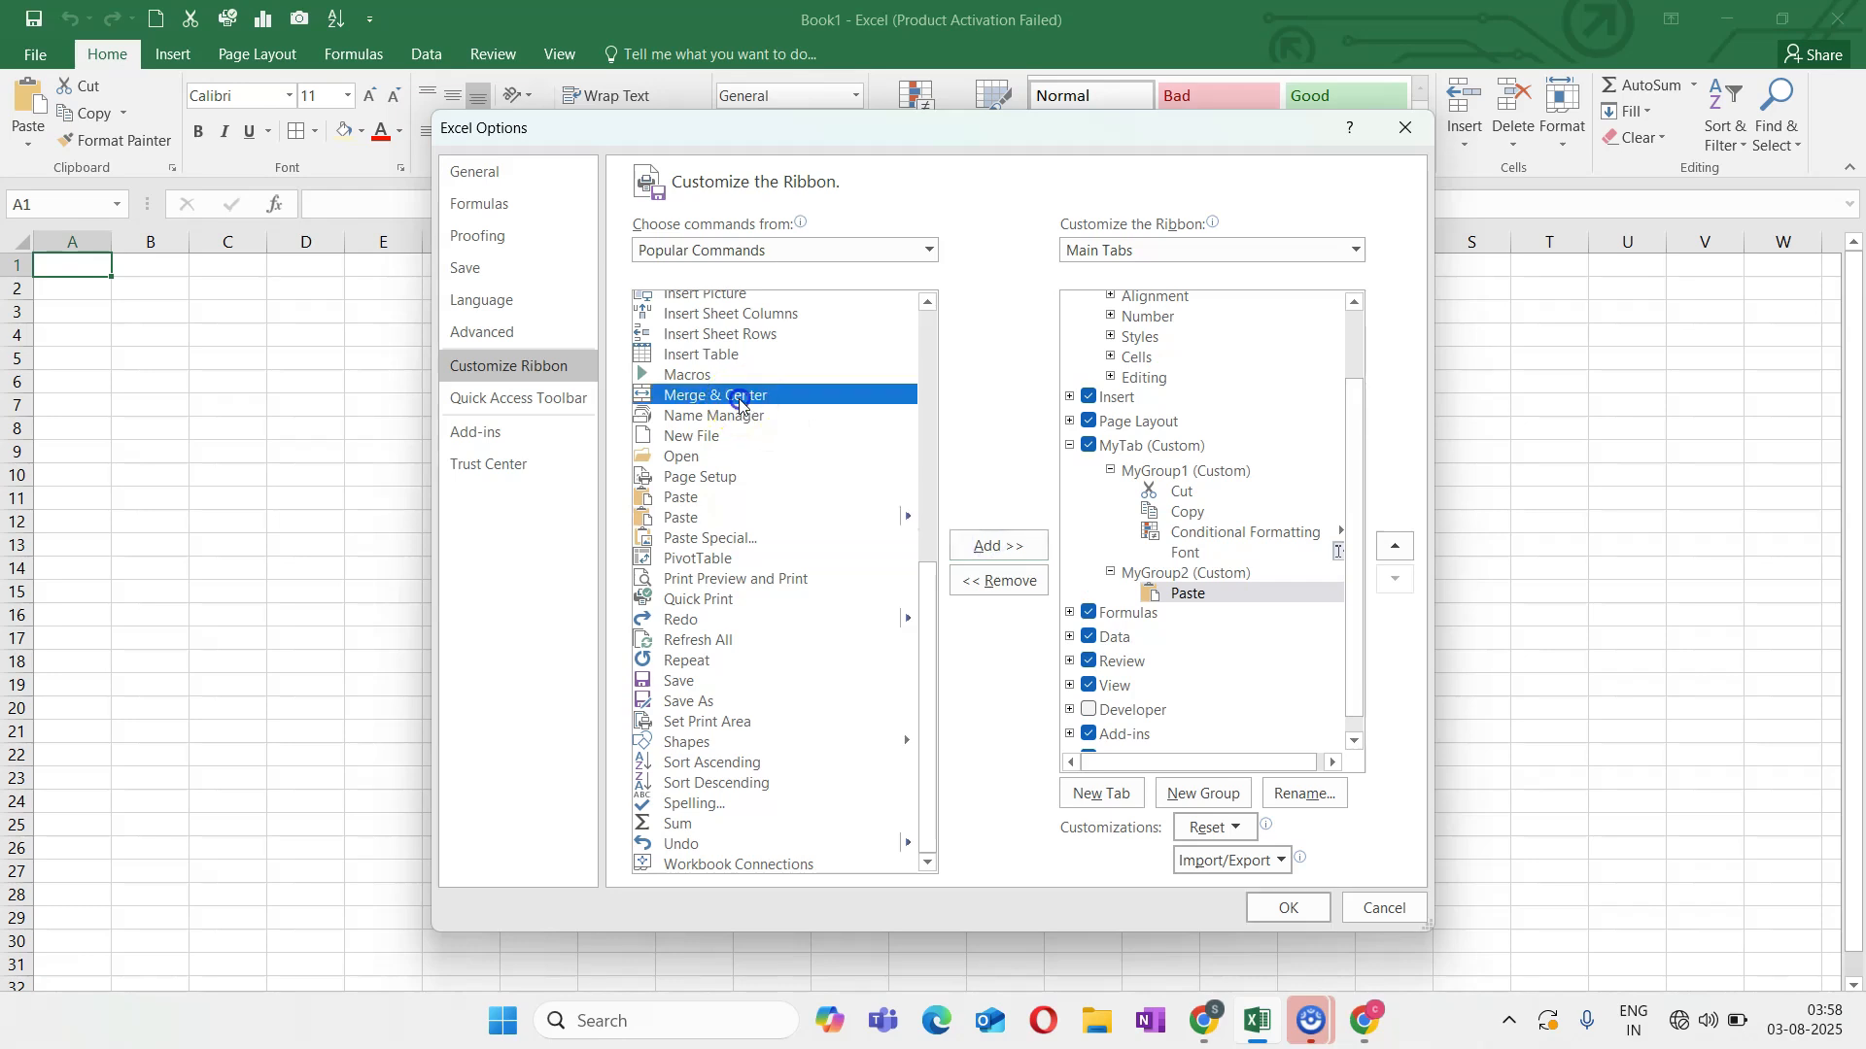
{"action": "left_click", "coordinate": [983, 545]}
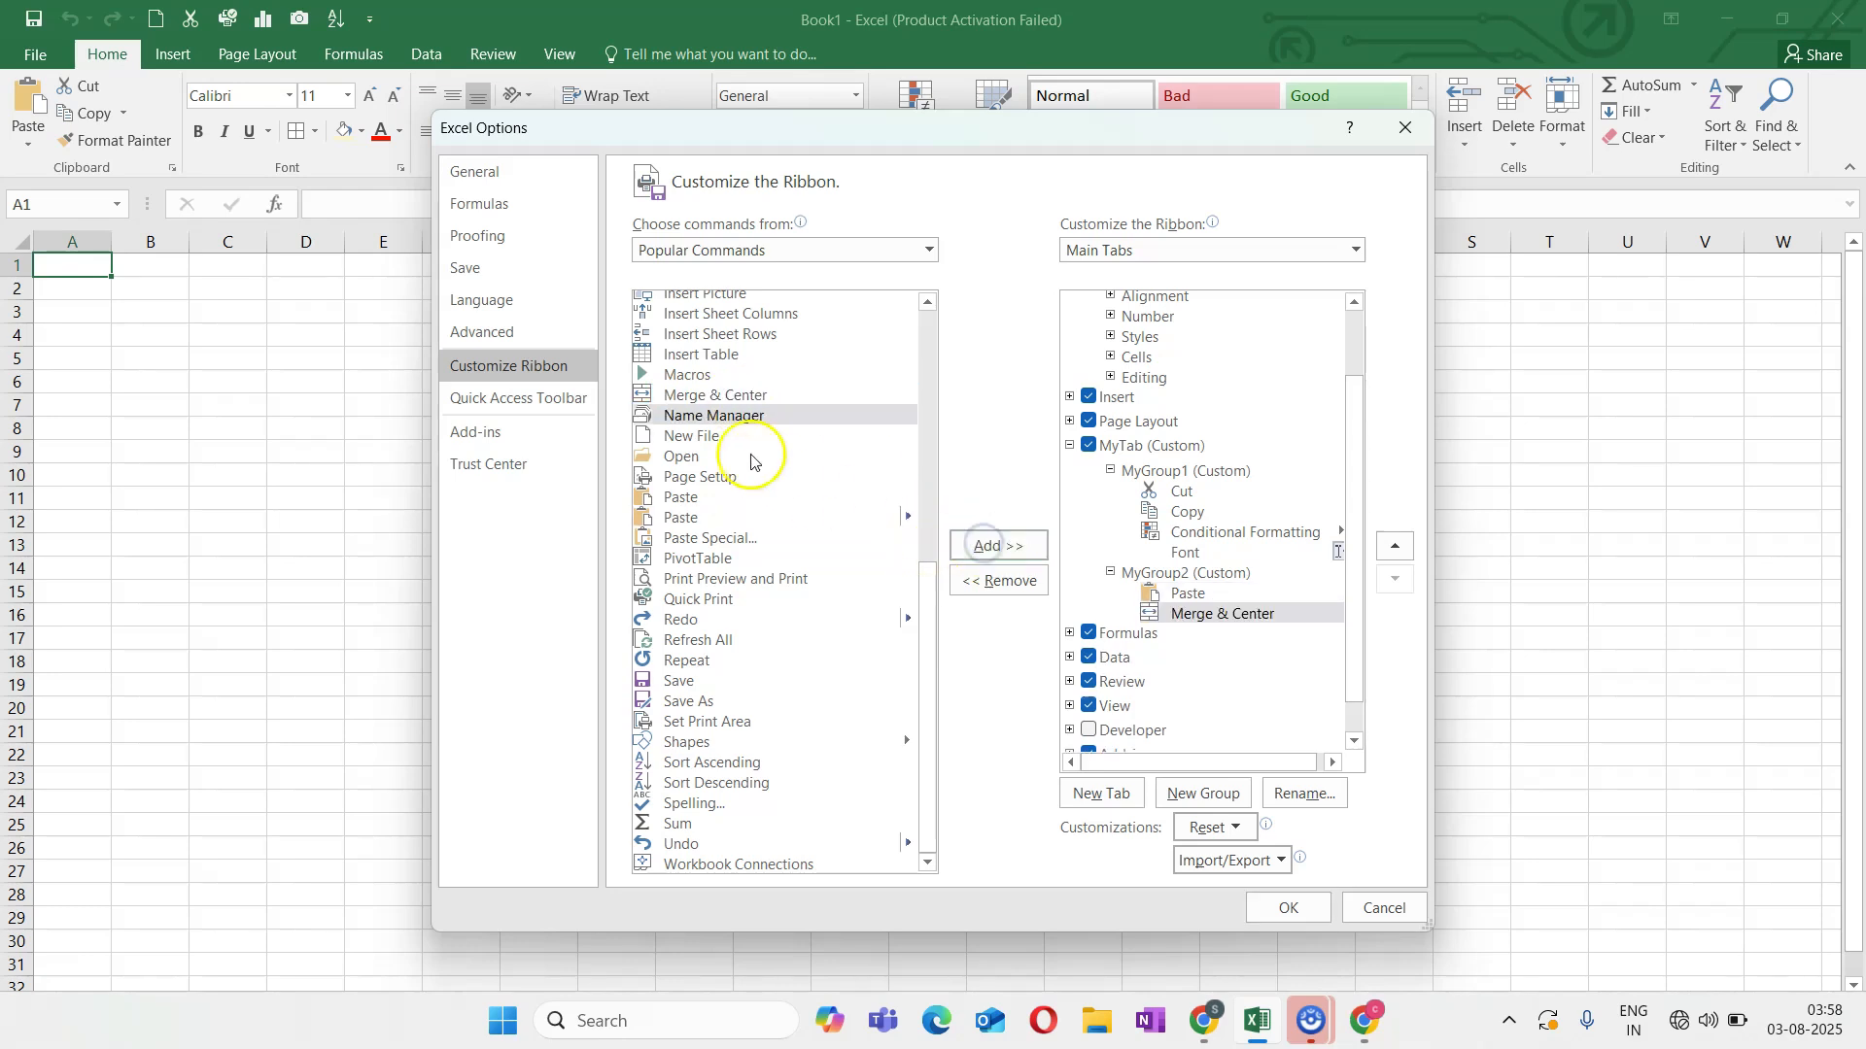
{"action": "left_click", "coordinate": [704, 439]}
{"action": "left_click", "coordinate": [1003, 551]}
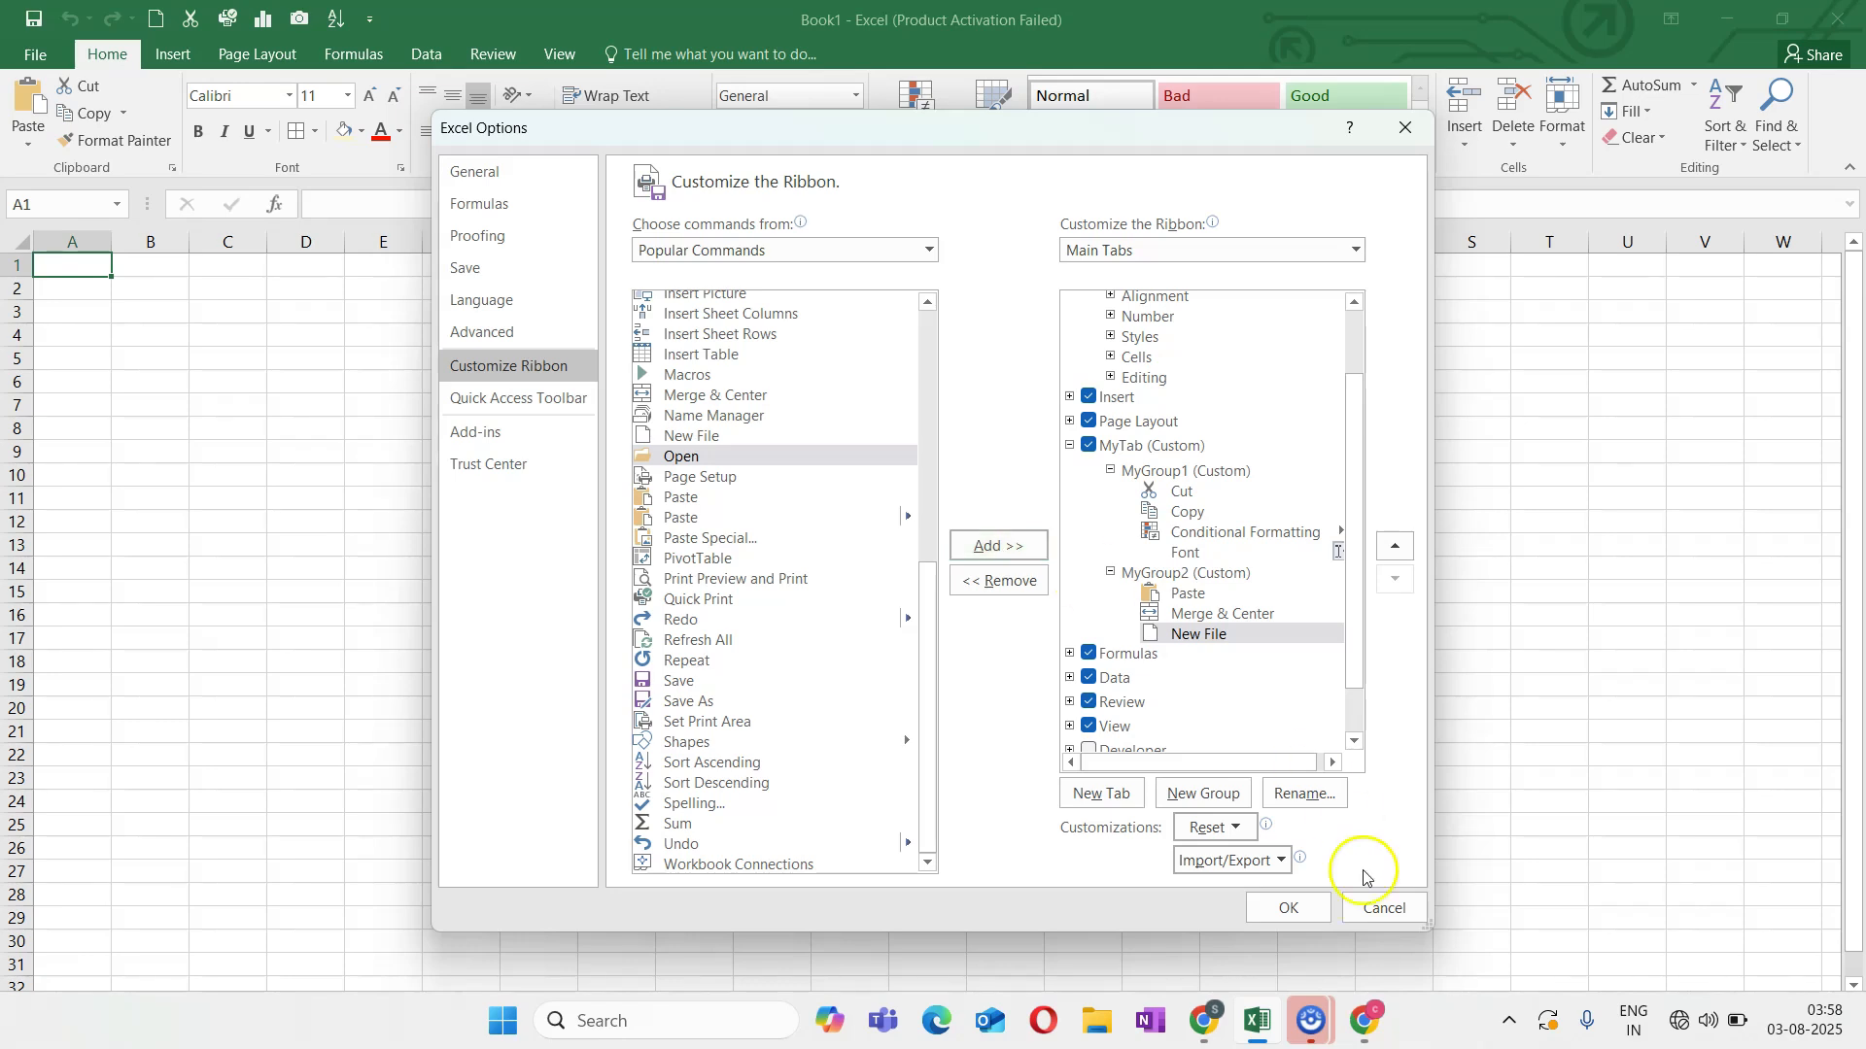
{"action": "left_click", "coordinate": [1289, 910]}
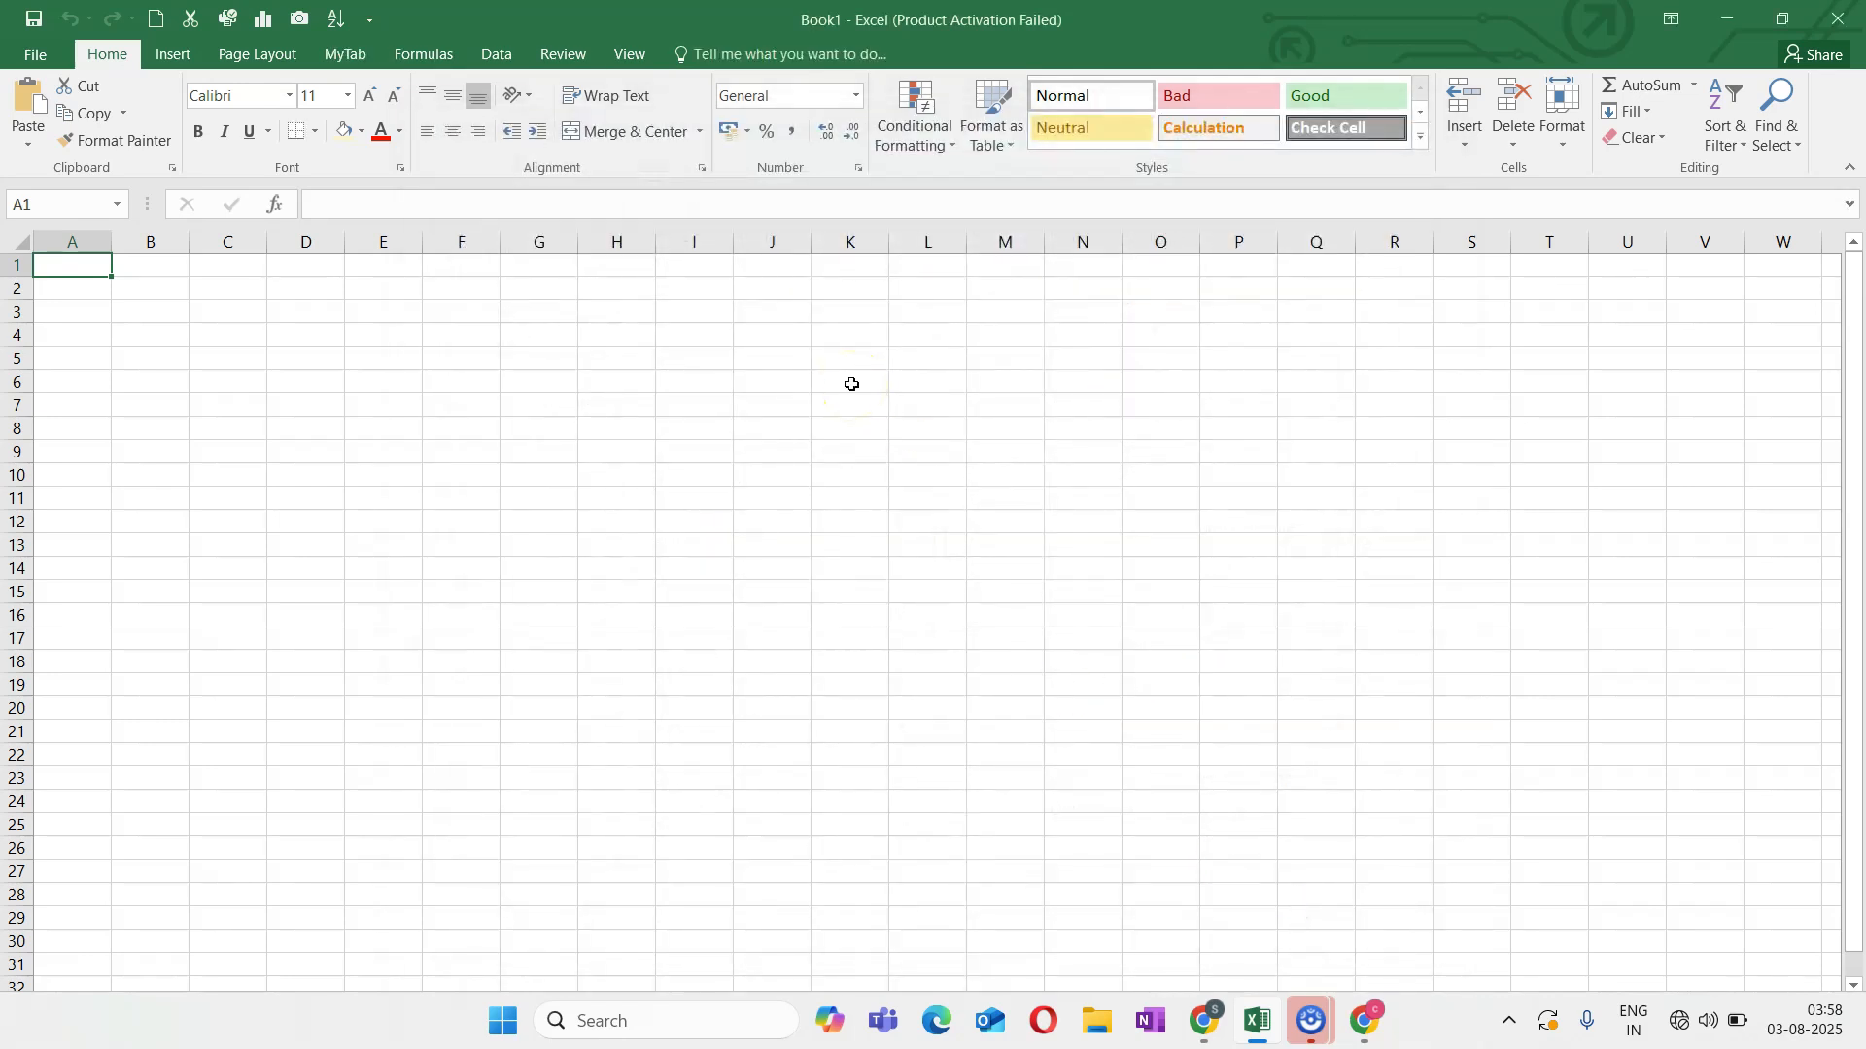
Create a new blank workbook using the New command in MyTab's MyGroup2.
{"action": "left_click", "coordinate": [345, 54]}
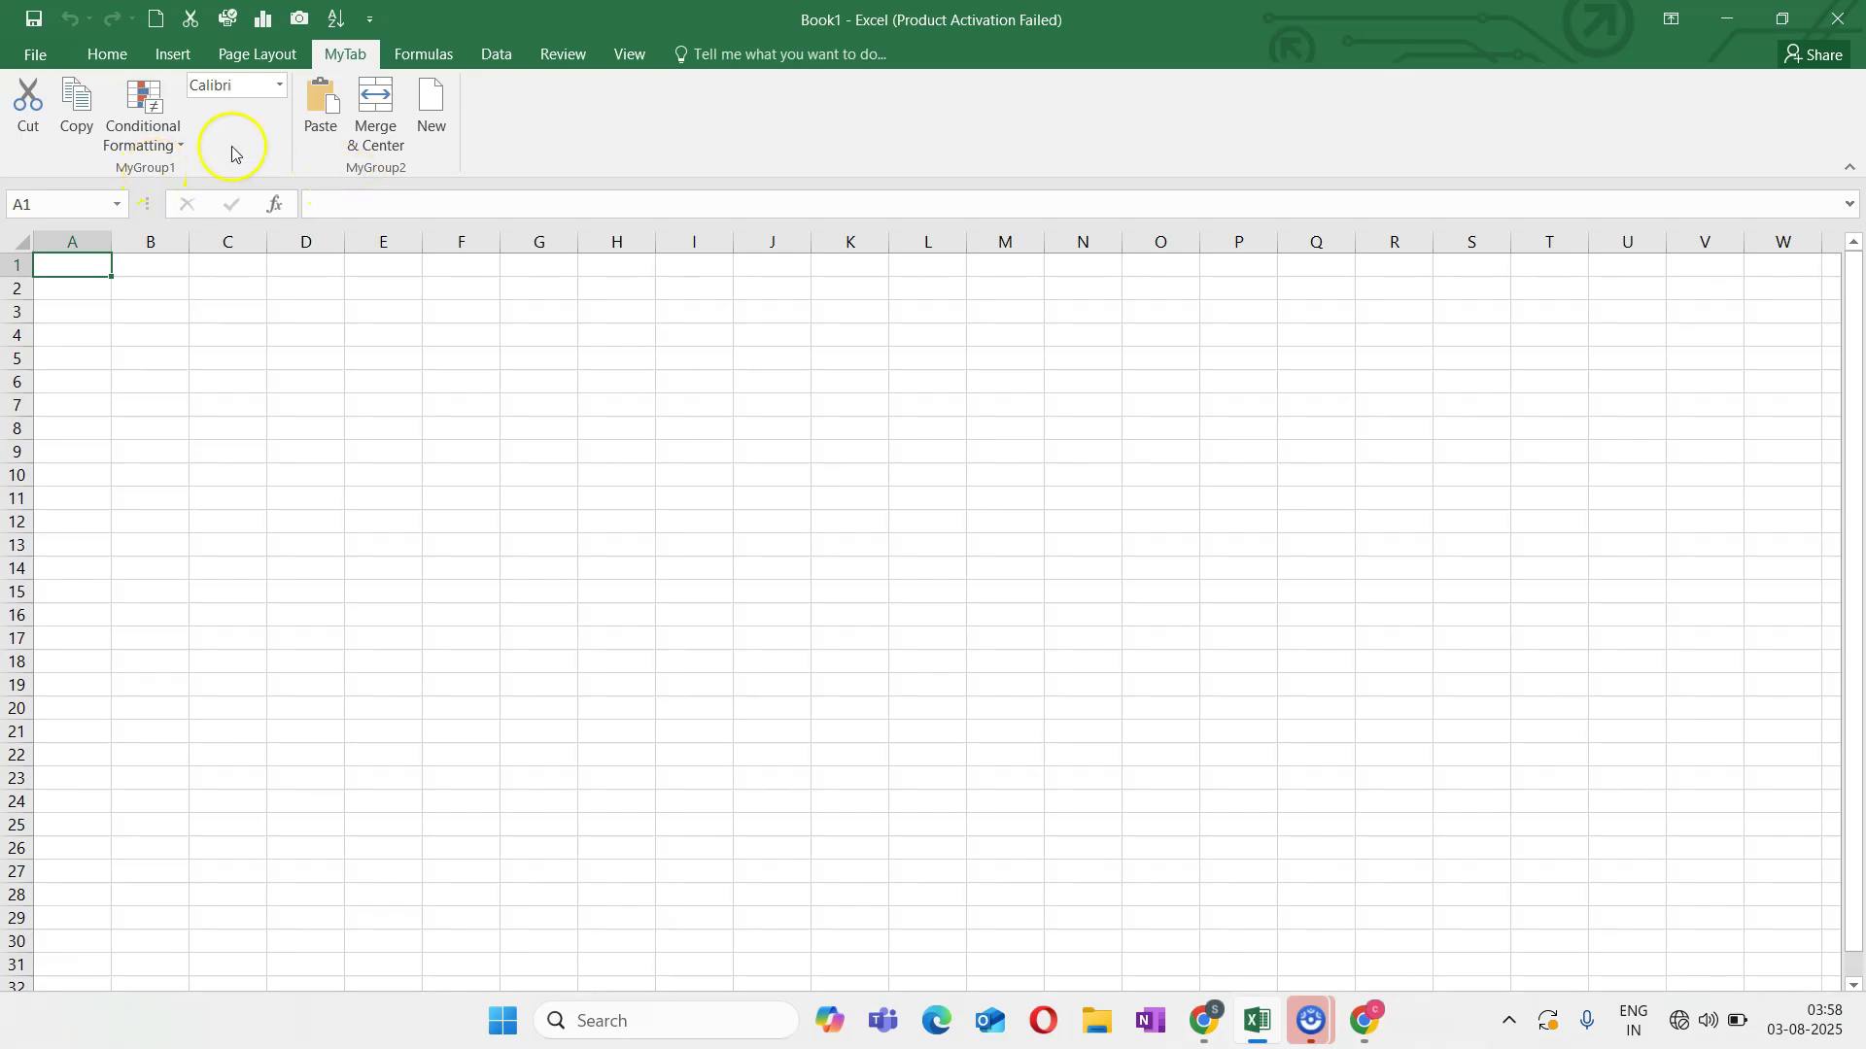
{"action": "left_click", "coordinate": [432, 141]}
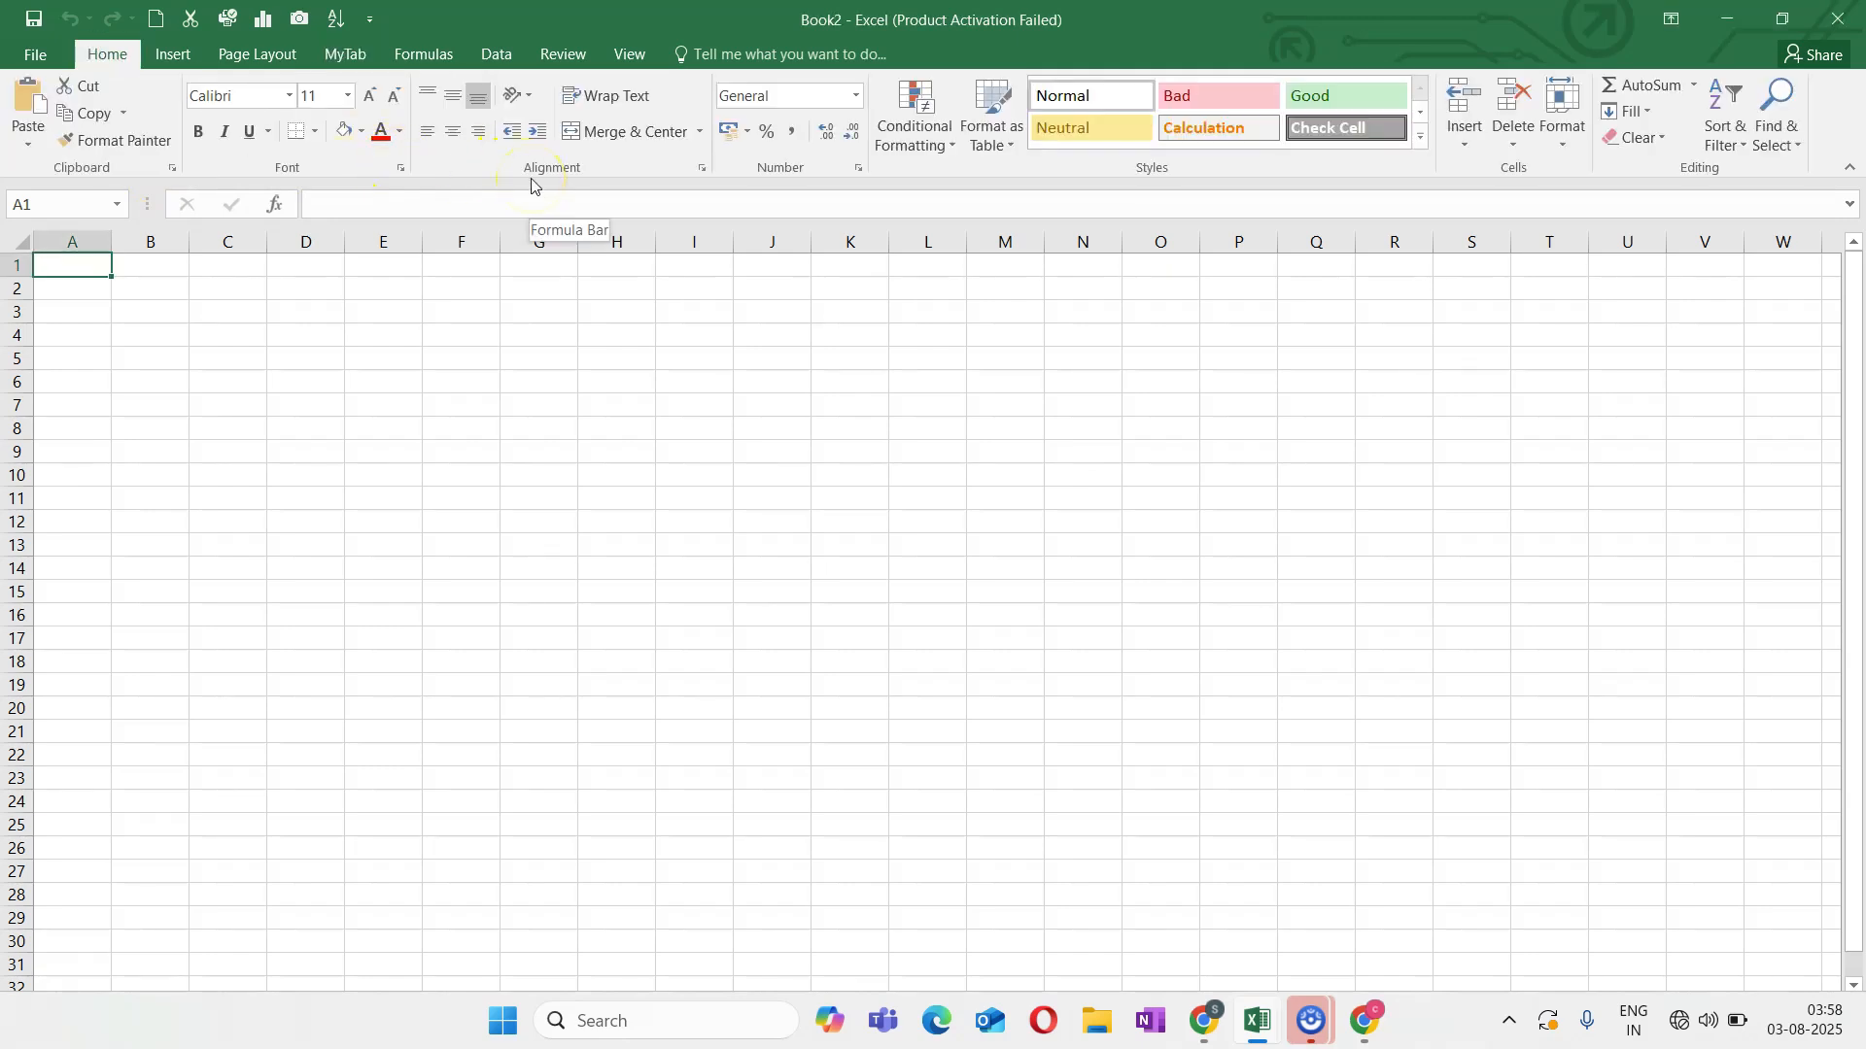
Open the ribbon customization options from MyTab and remove the custom group MyGroup1.
{"action": "left_click", "coordinate": [345, 56]}
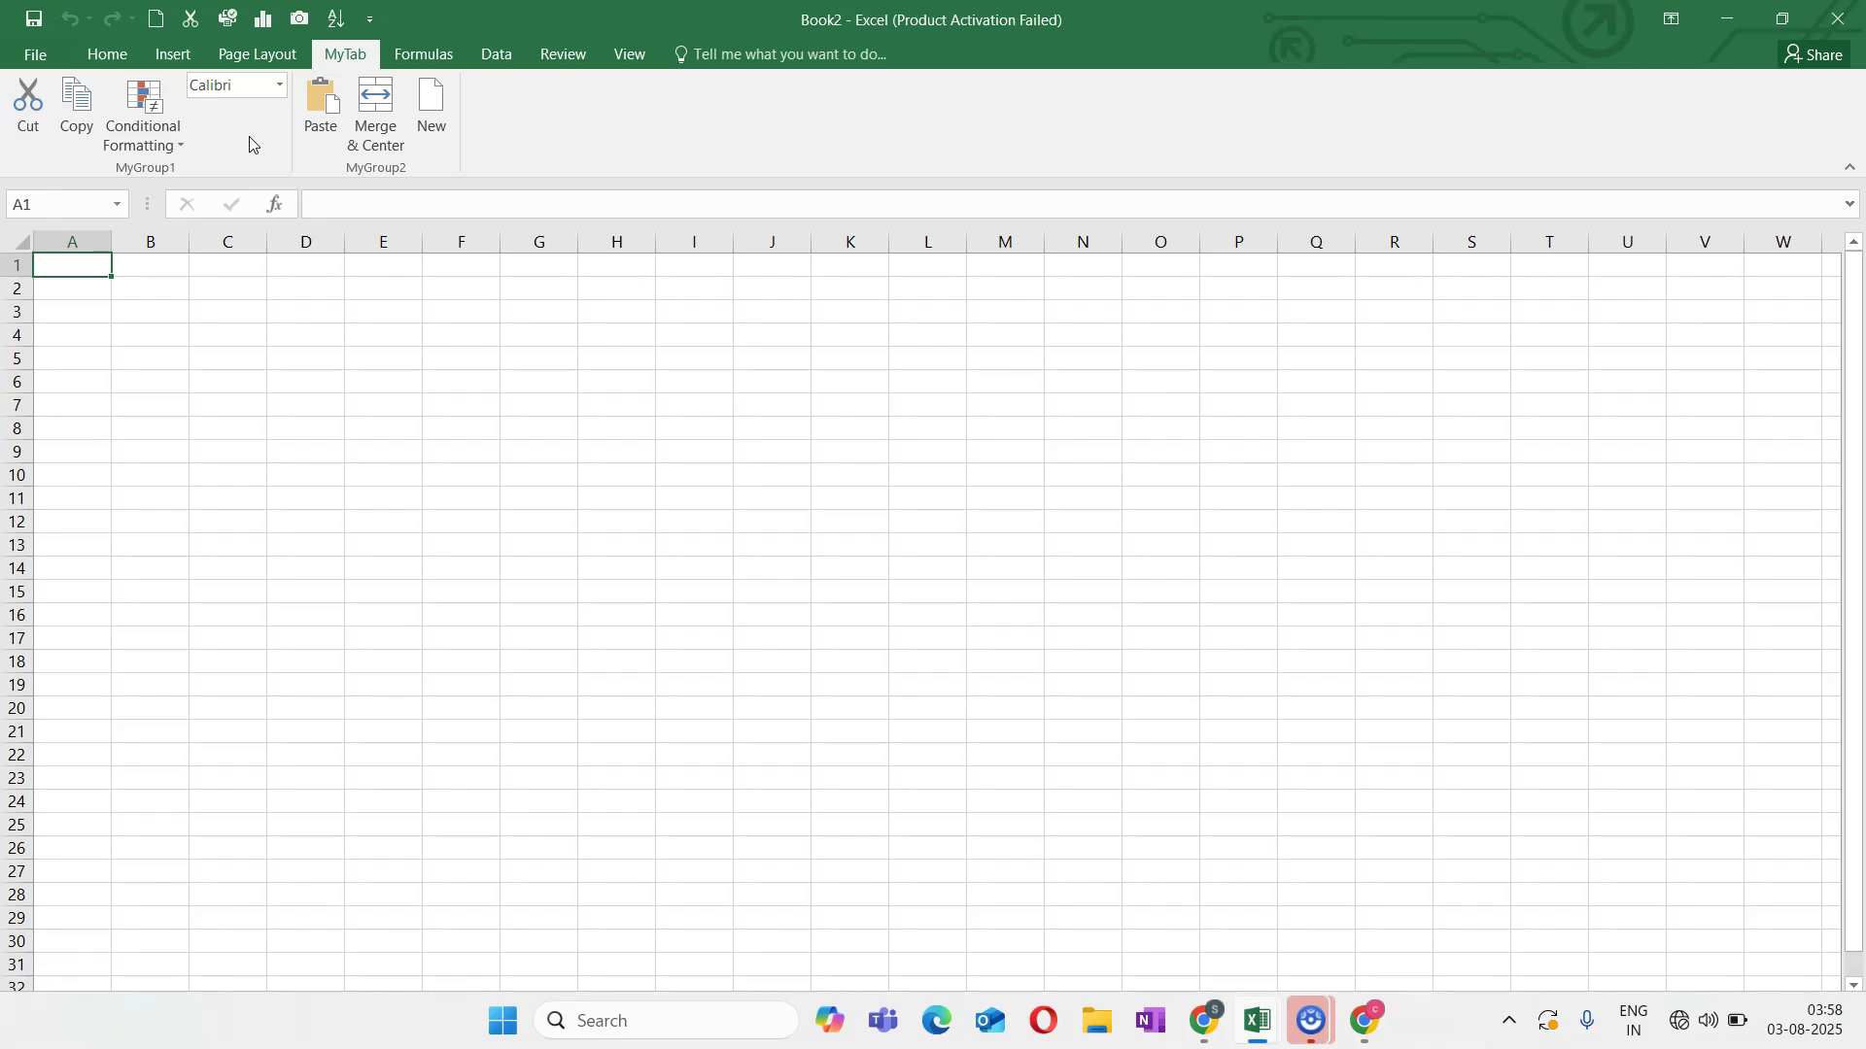
{"action": "left_click", "coordinate": [351, 50]}
{"action": "left_click", "coordinate": [455, 127]}
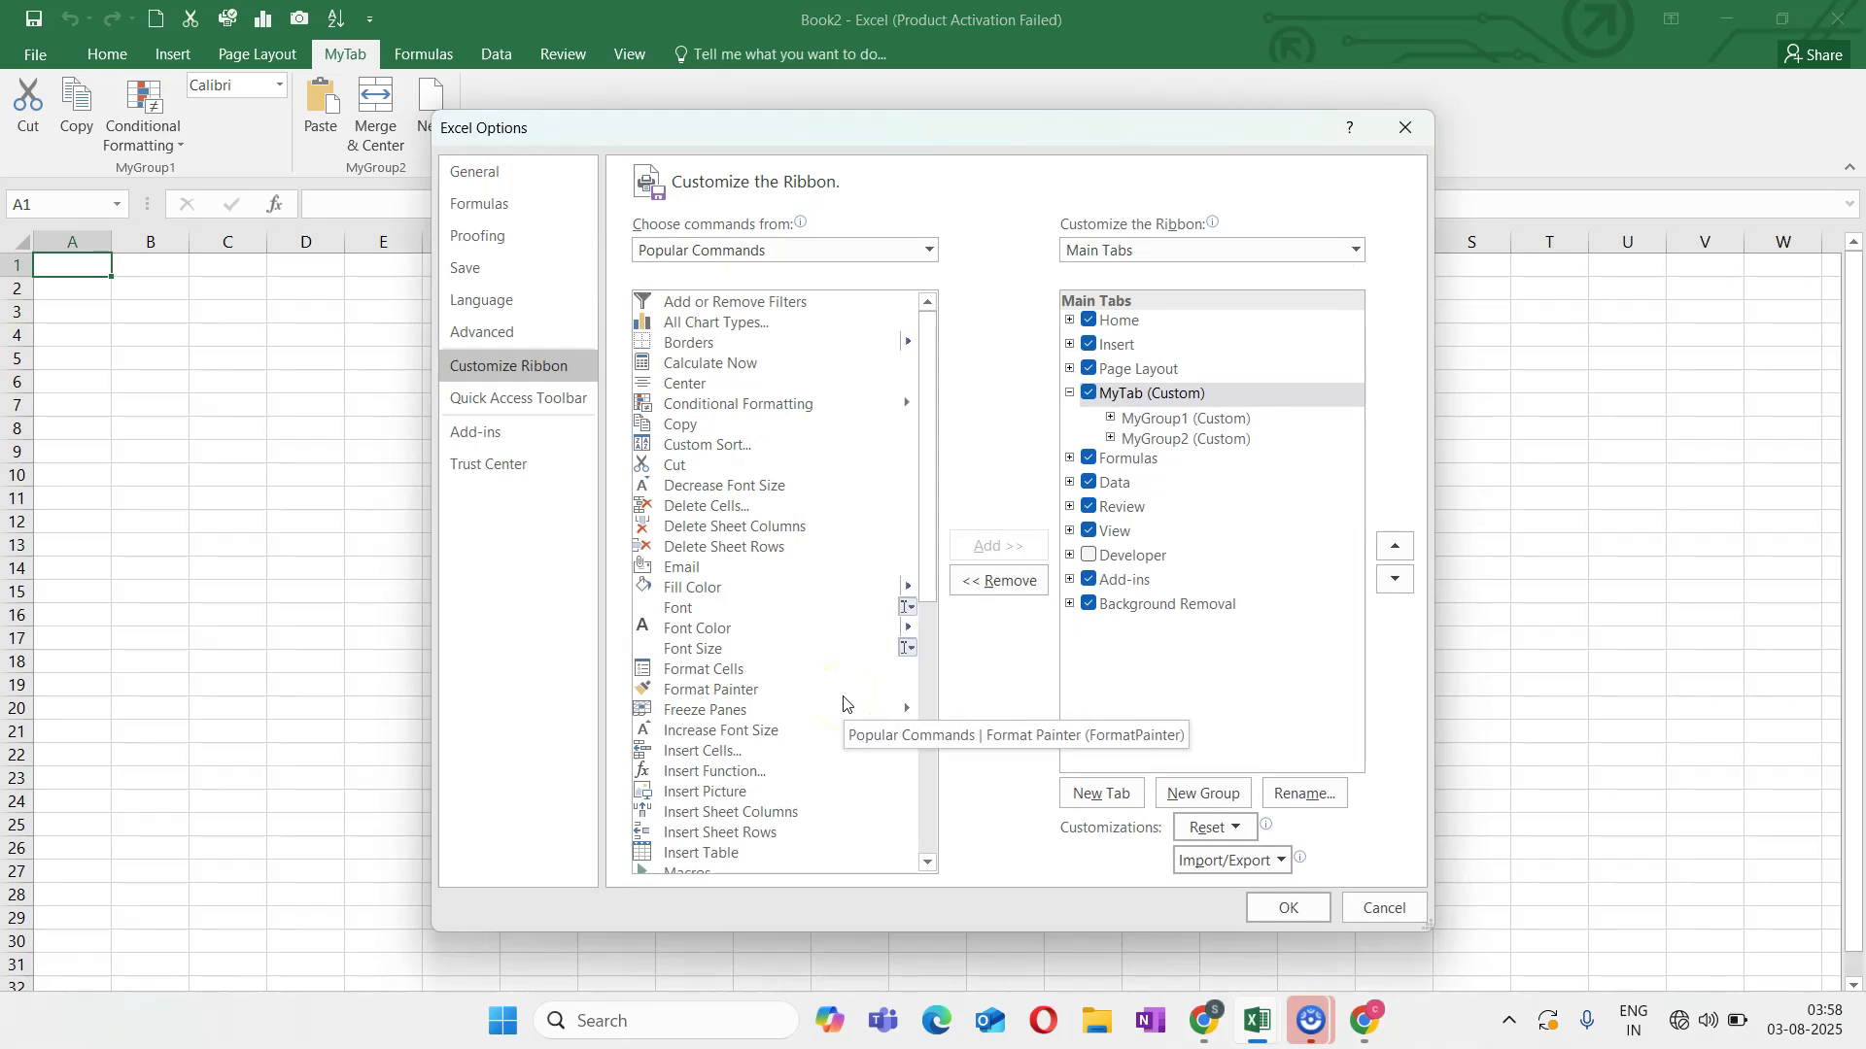
{"action": "left_click", "coordinate": [1176, 422]}
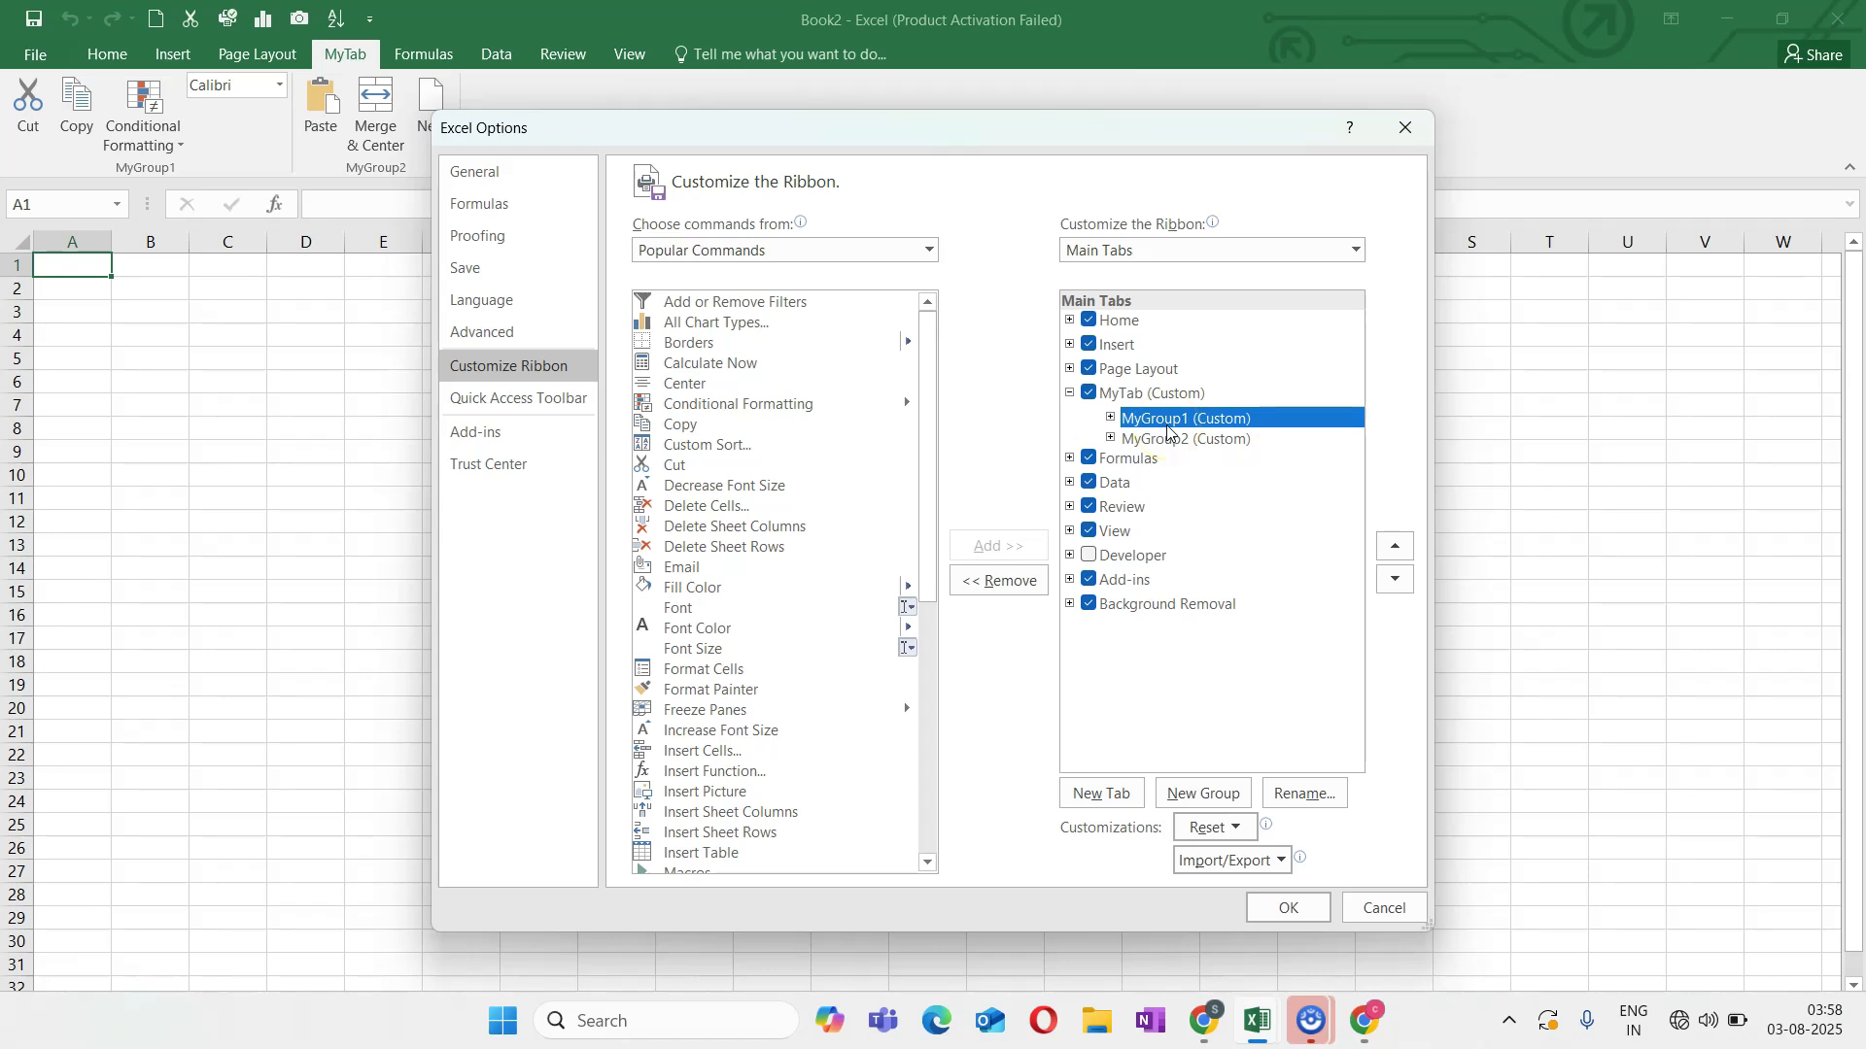
{"action": "left_click", "coordinate": [1007, 583]}
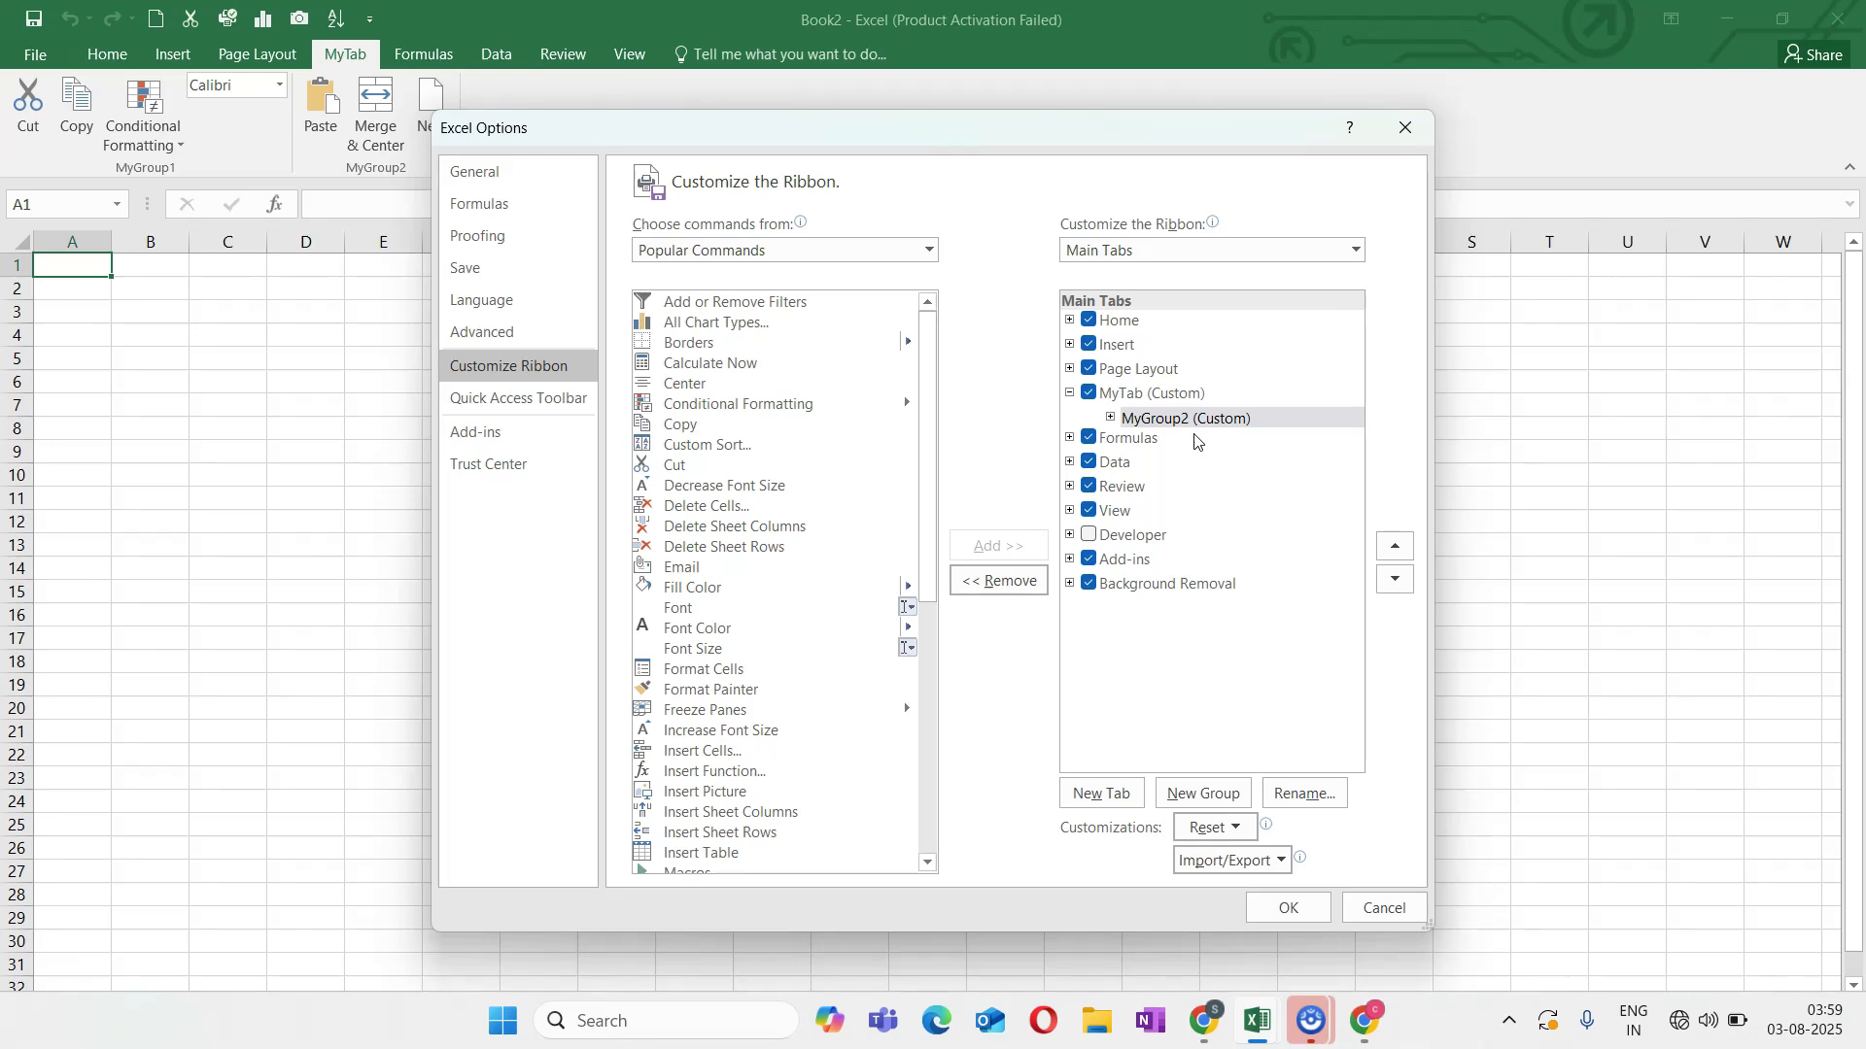
Expand MyGroup2 in the custom tab MyTab and remove its New File command.
{"action": "left_click", "coordinate": [1110, 418]}
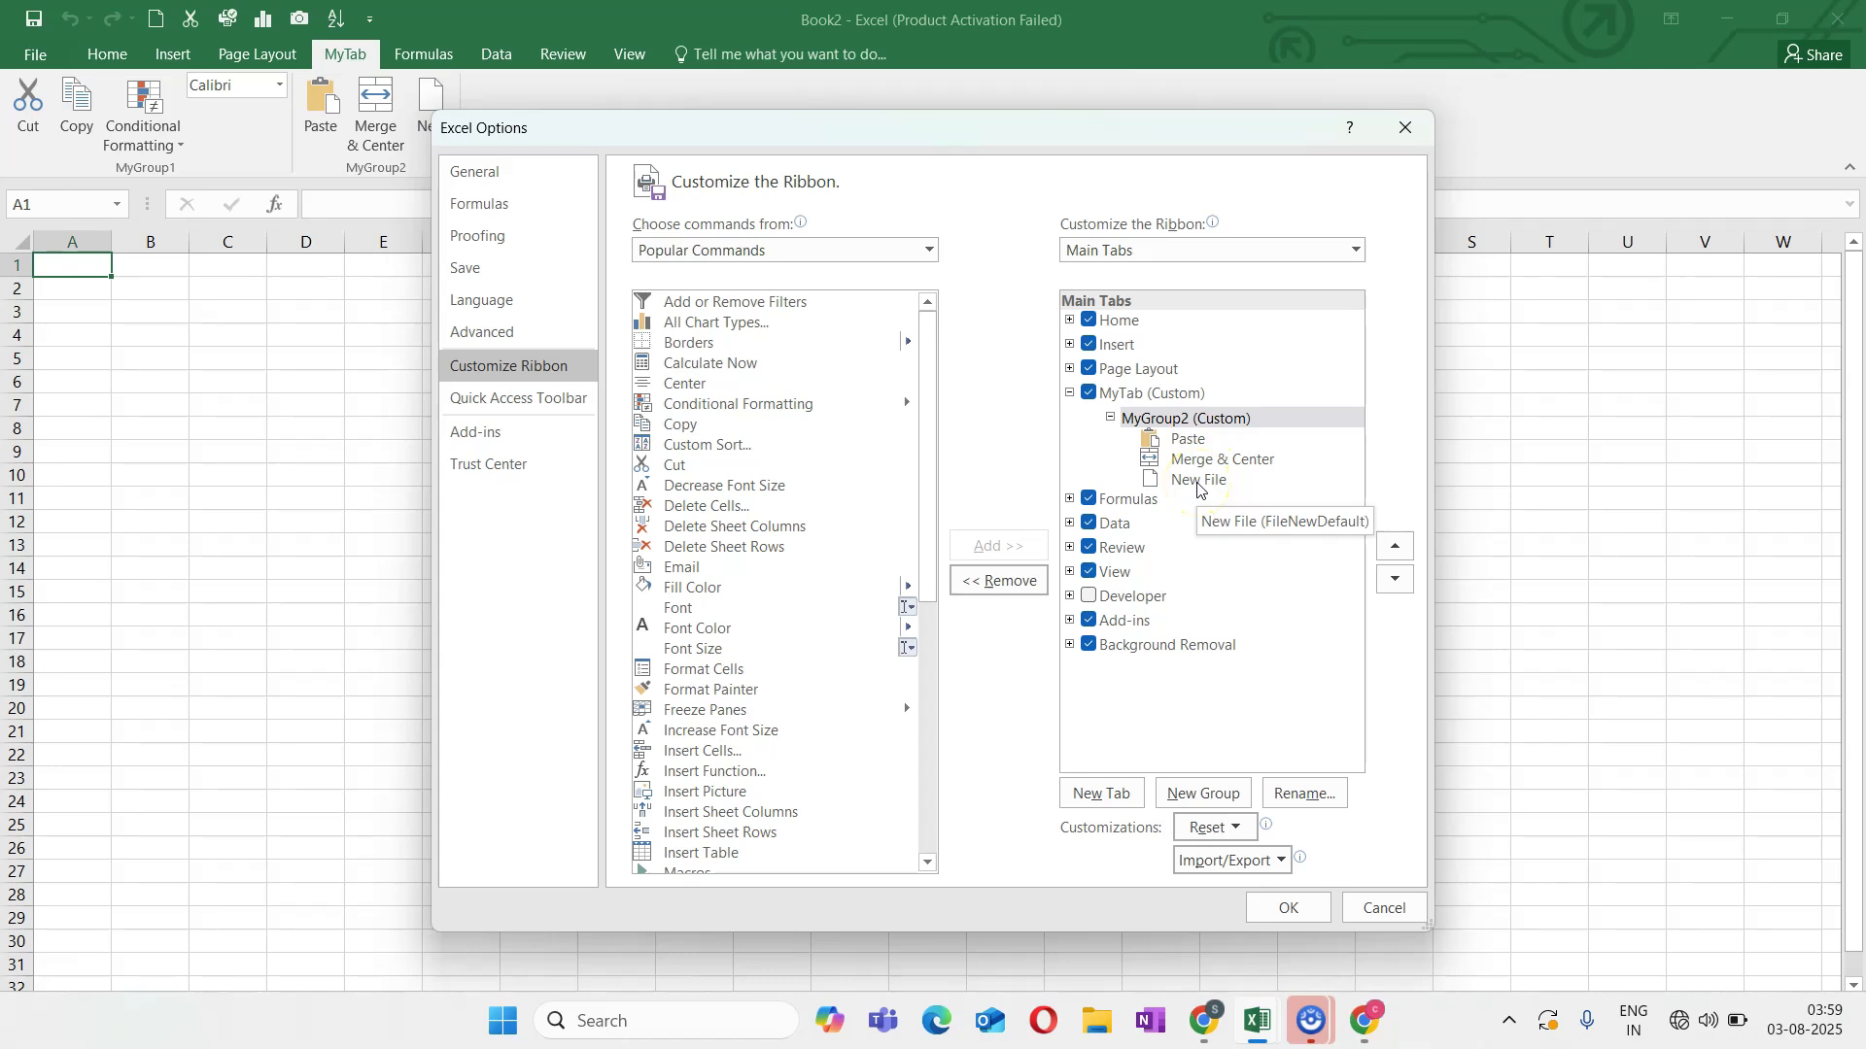
{"action": "left_click", "coordinate": [1197, 480]}
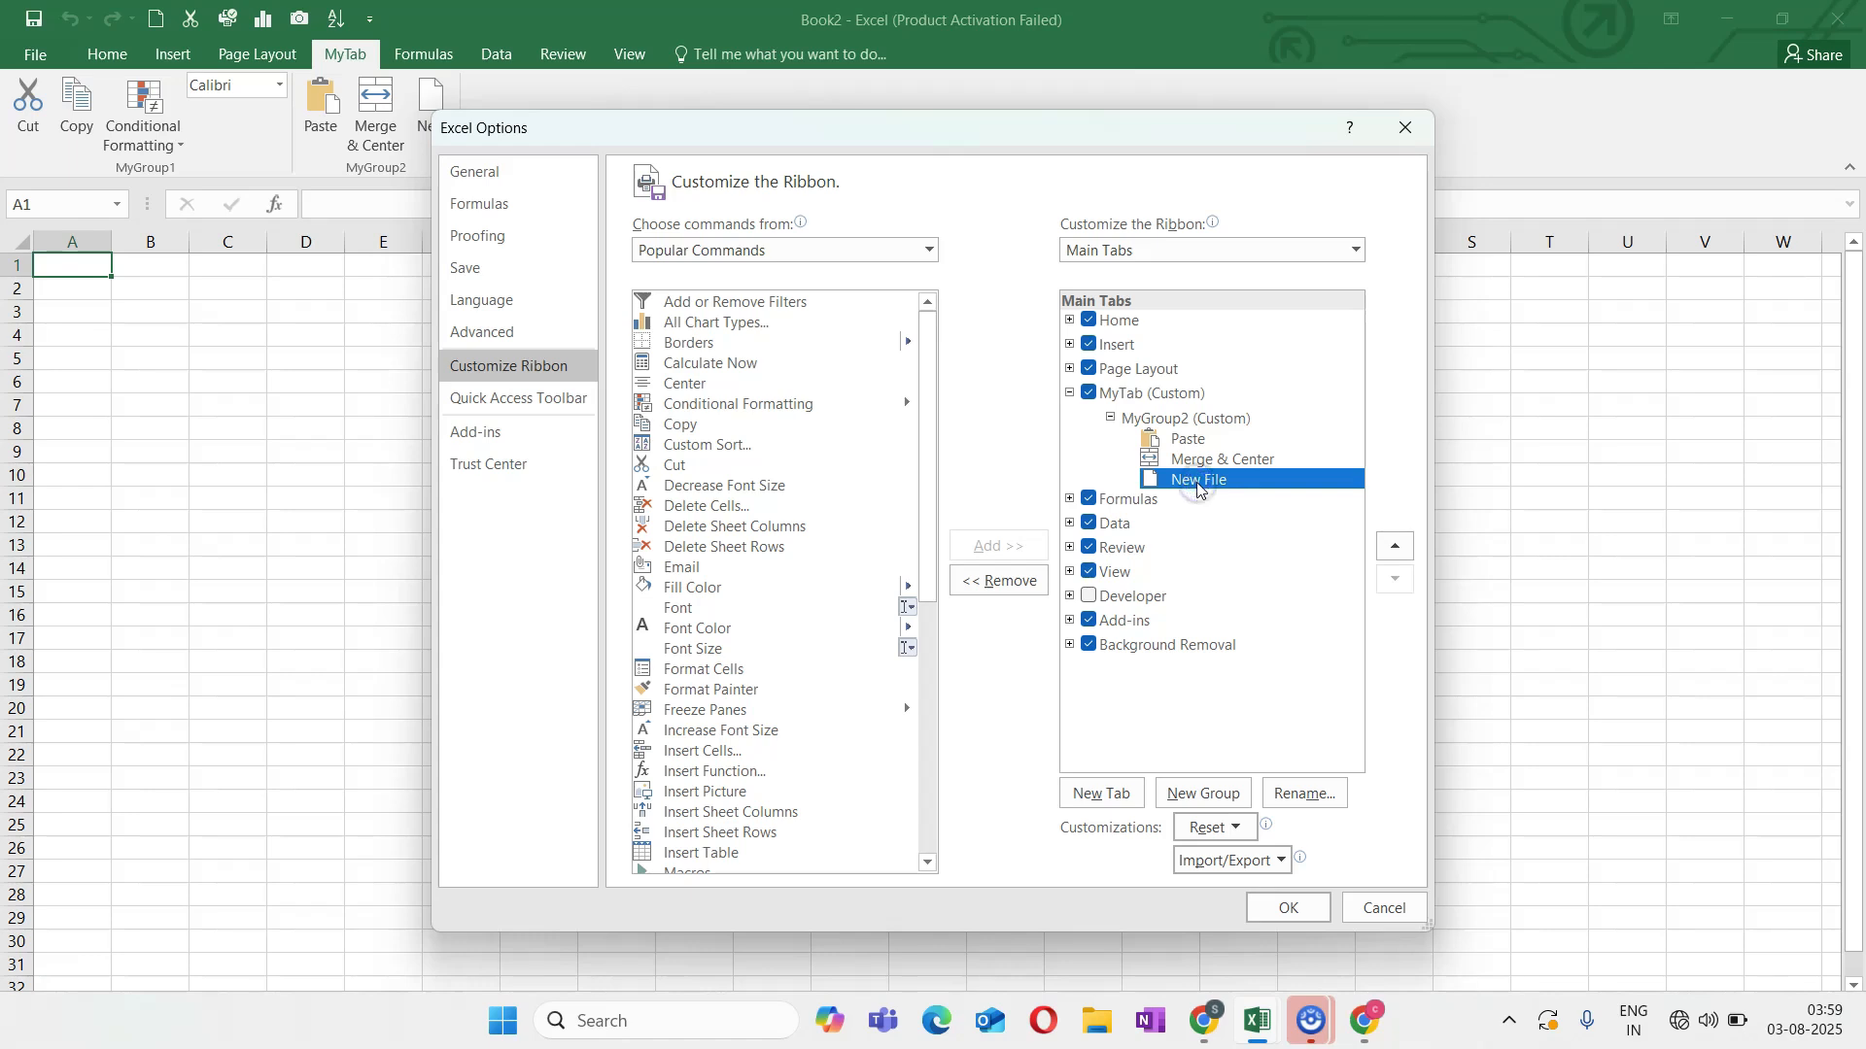
{"action": "left_click", "coordinate": [1004, 590]}
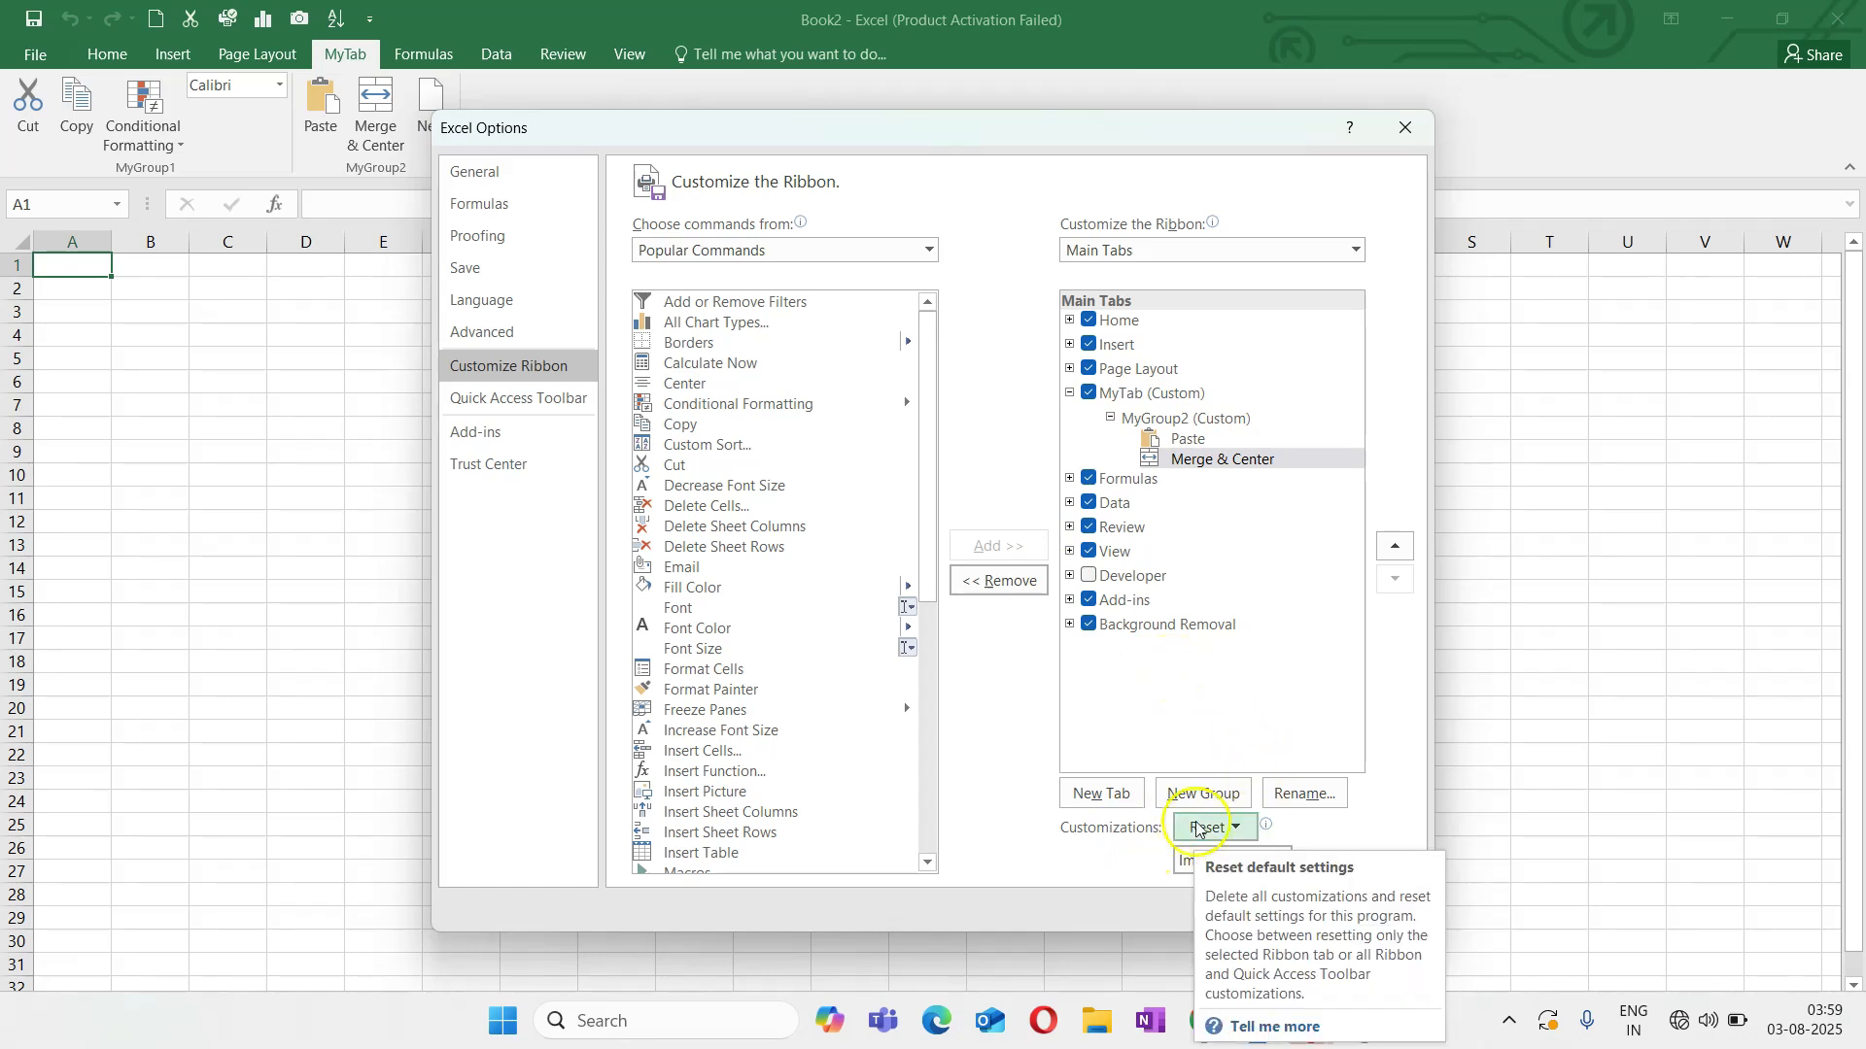
Reset all Ribbon and Quick Access Toolbar customizations to their defaults and apply the change.
{"action": "left_click", "coordinate": [1234, 830]}
{"action": "left_click", "coordinate": [1234, 829]}
{"action": "left_click", "coordinate": [1234, 830]}
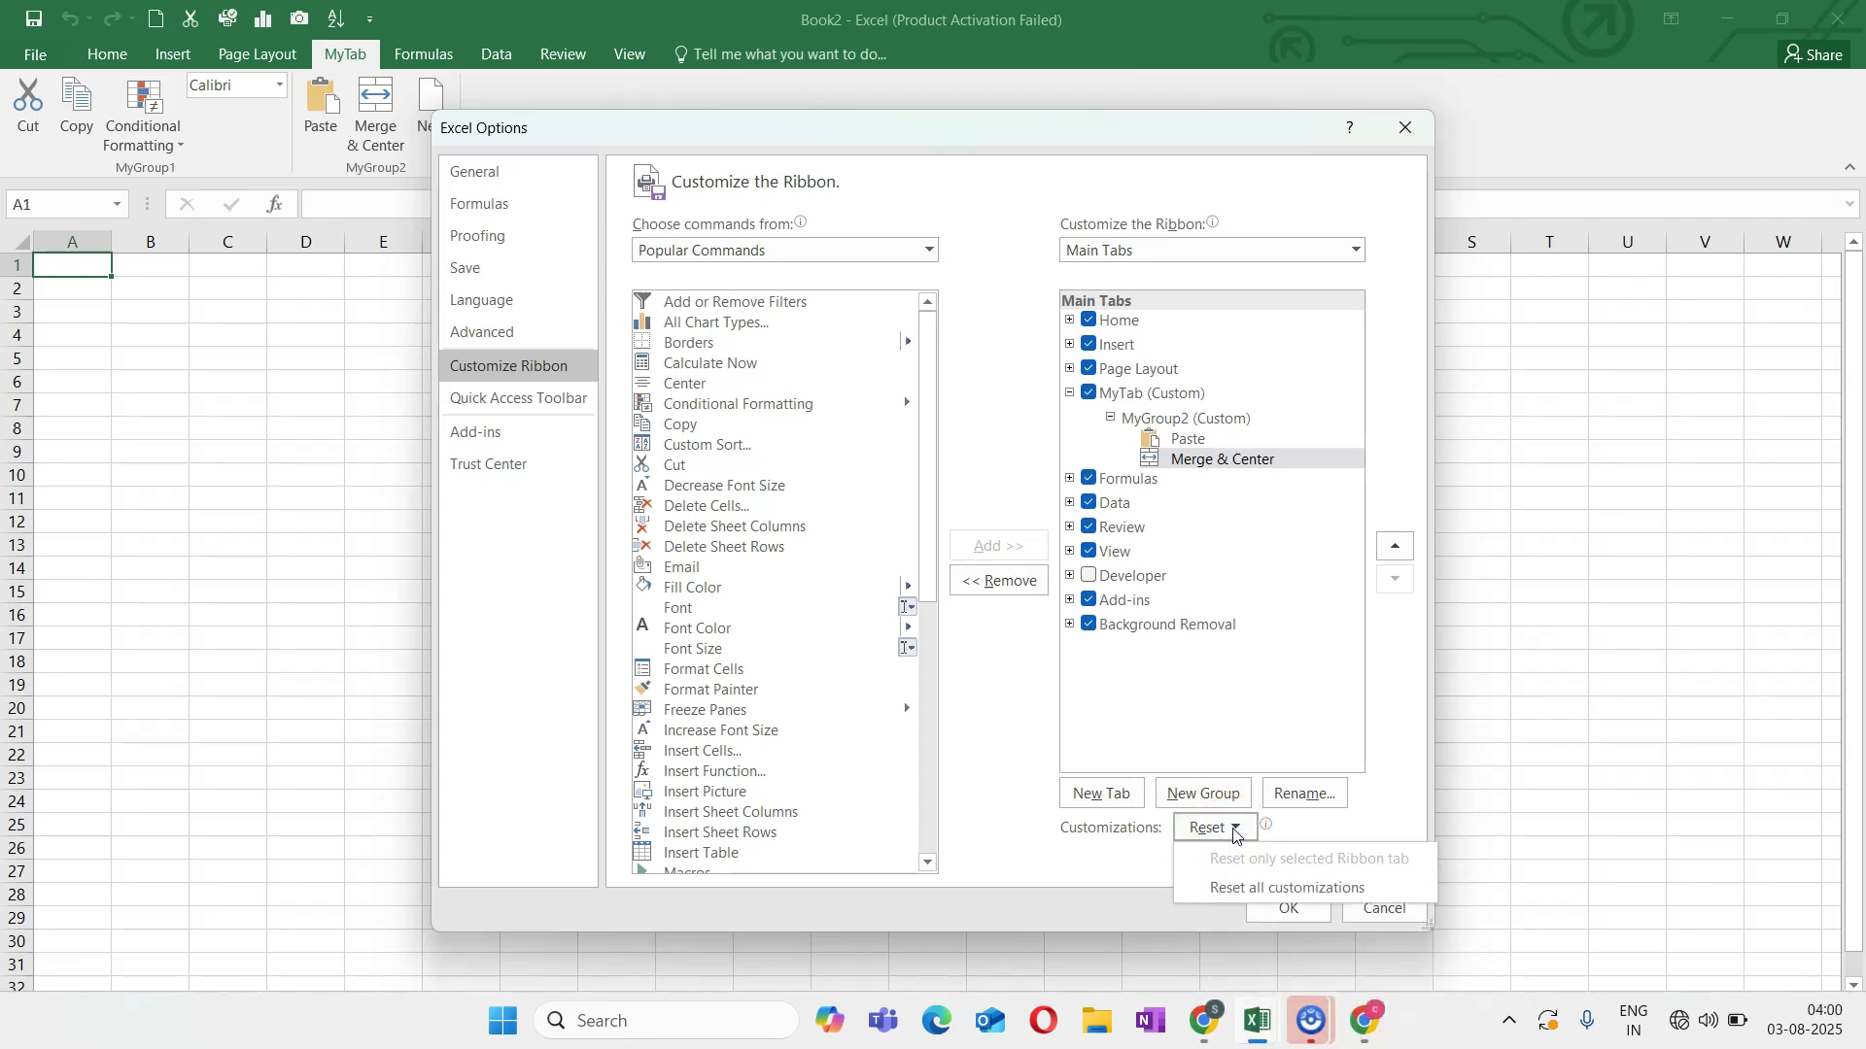
{"action": "left_click", "coordinate": [1239, 886]}
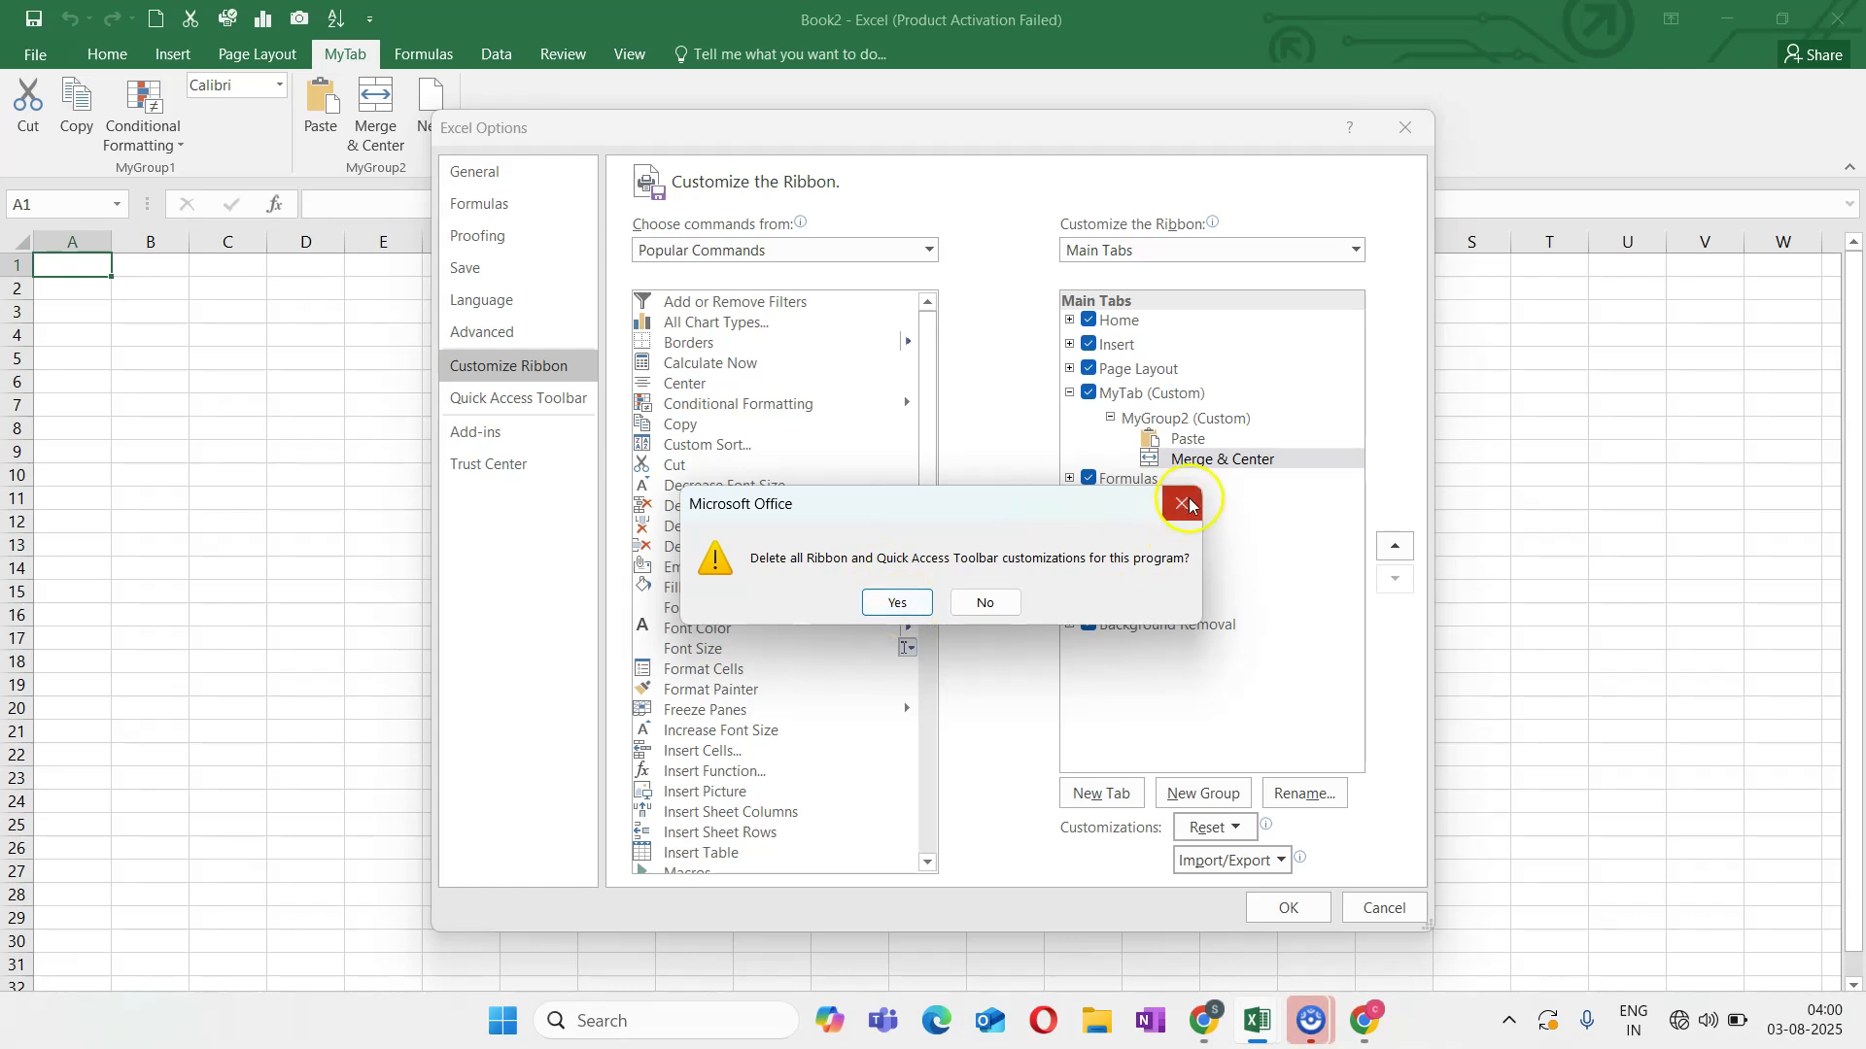
{"action": "left_click", "coordinate": [892, 602]}
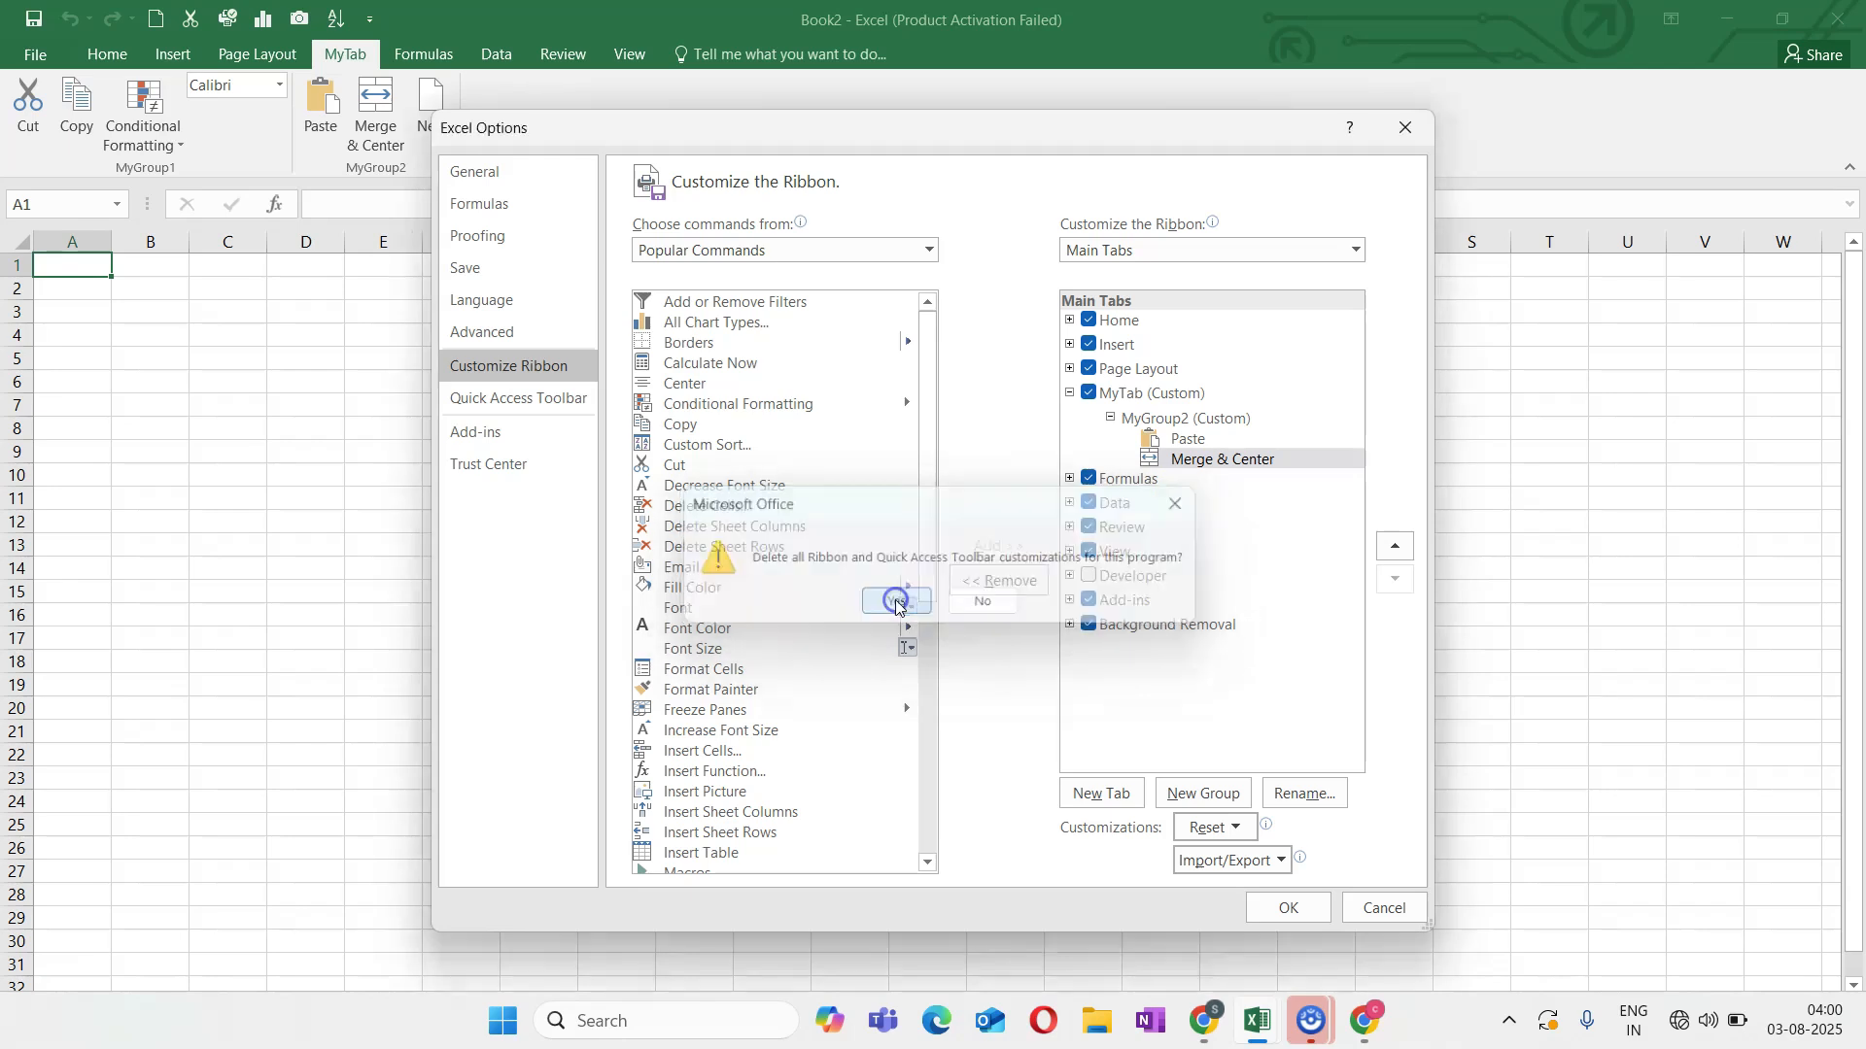
{"action": "left_click", "coordinate": [1292, 908]}
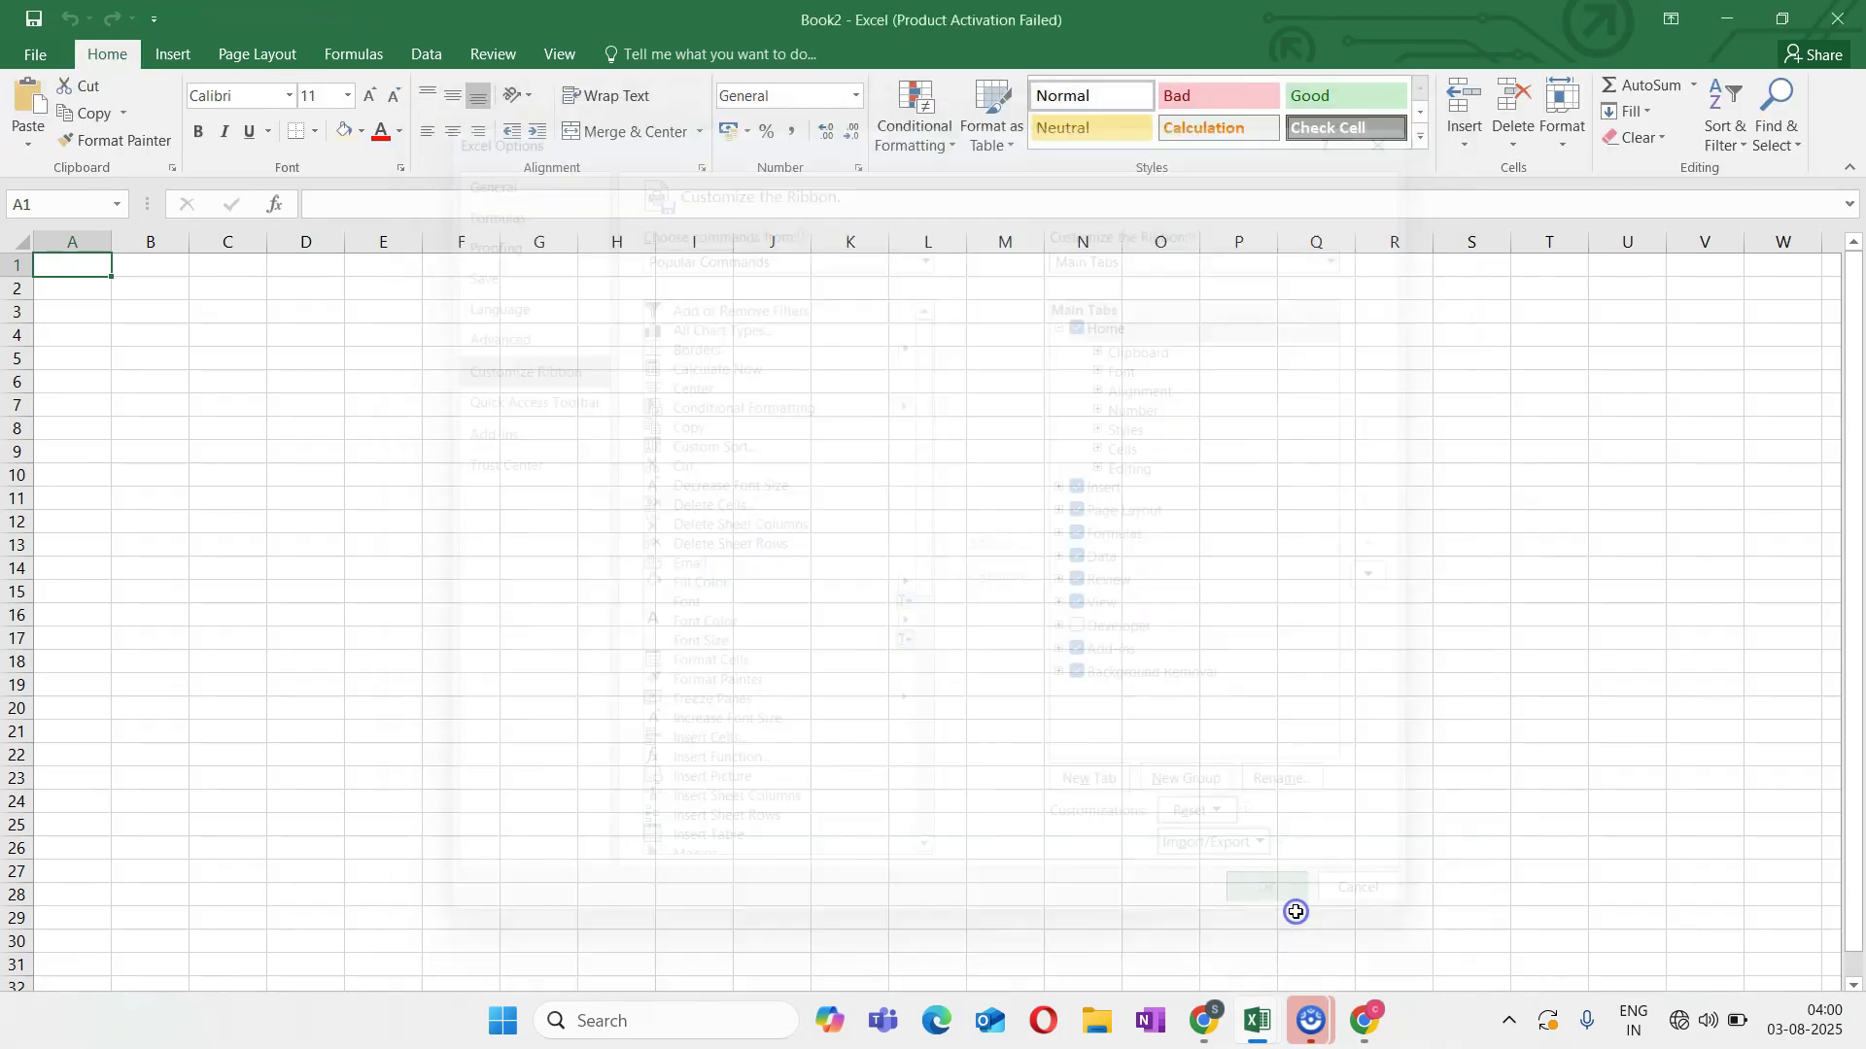